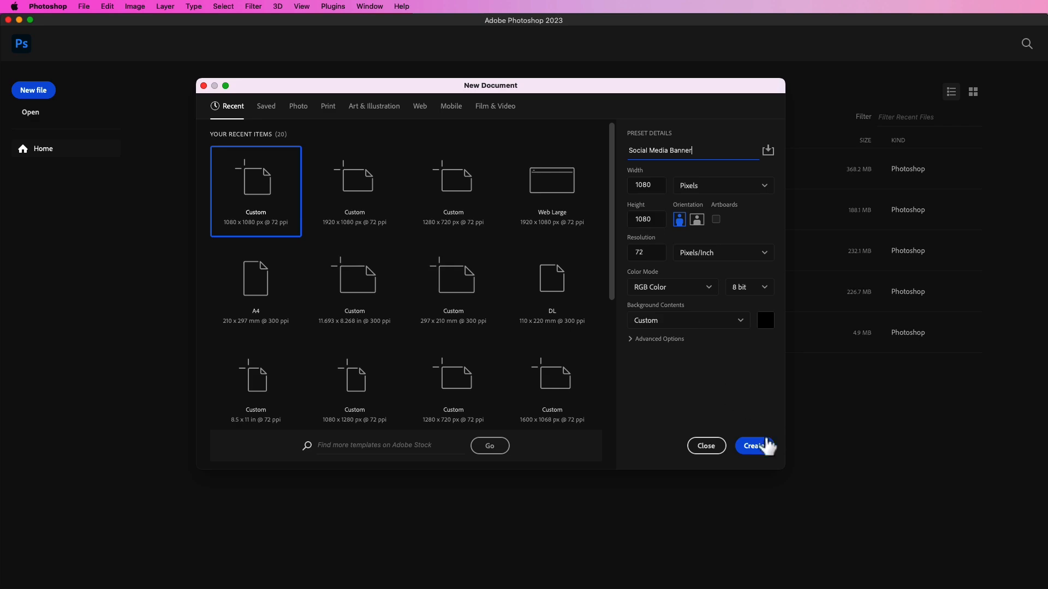
Create the 1080 × 1080 px, 72 ppi 'Social Media Banner' document with a black background
{"action": "left_click", "coordinate": [758, 447]}
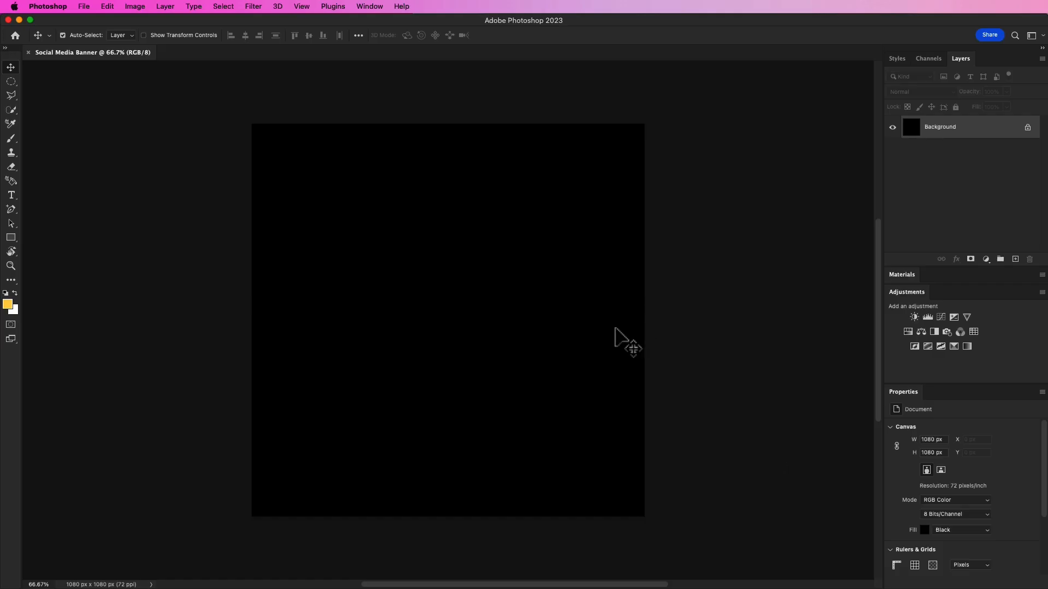
Add a Solid Color fill layer in dark green #436e00 covering the whole canvas
{"action": "scroll", "coordinate": [510, 309], "scroll_direction": "up", "scroll_amount": 5}
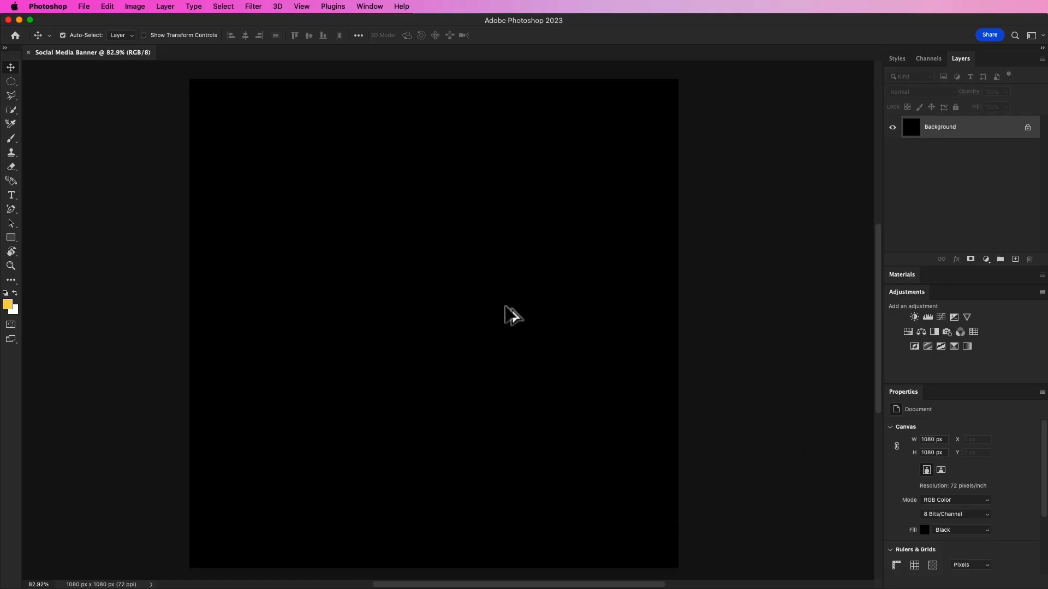
{"action": "left_click", "coordinate": [986, 259]}
{"action": "left_click", "coordinate": [997, 275]}
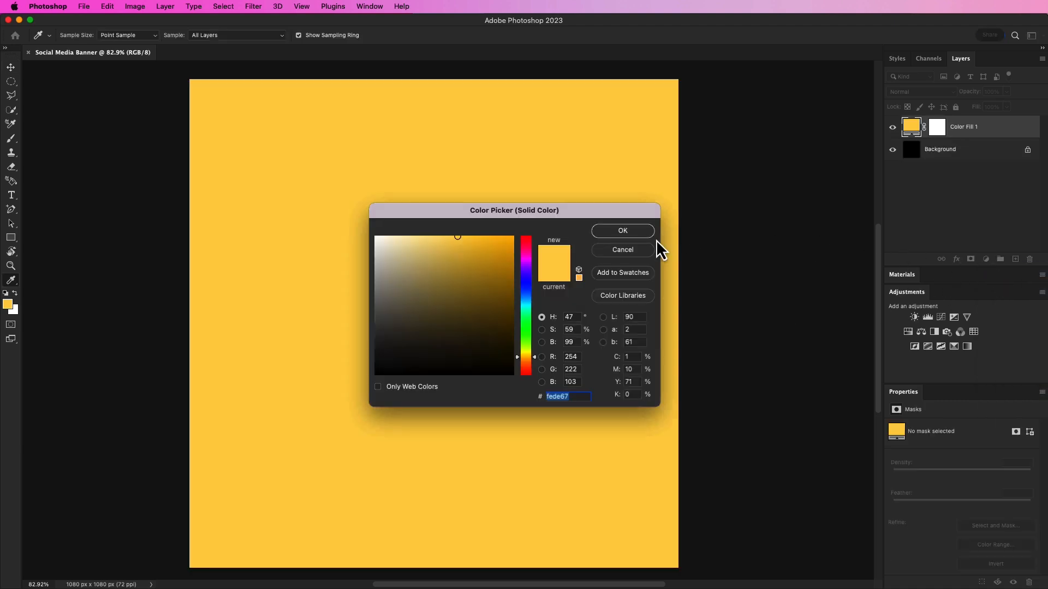
{"action": "type", "text": "436e00"}
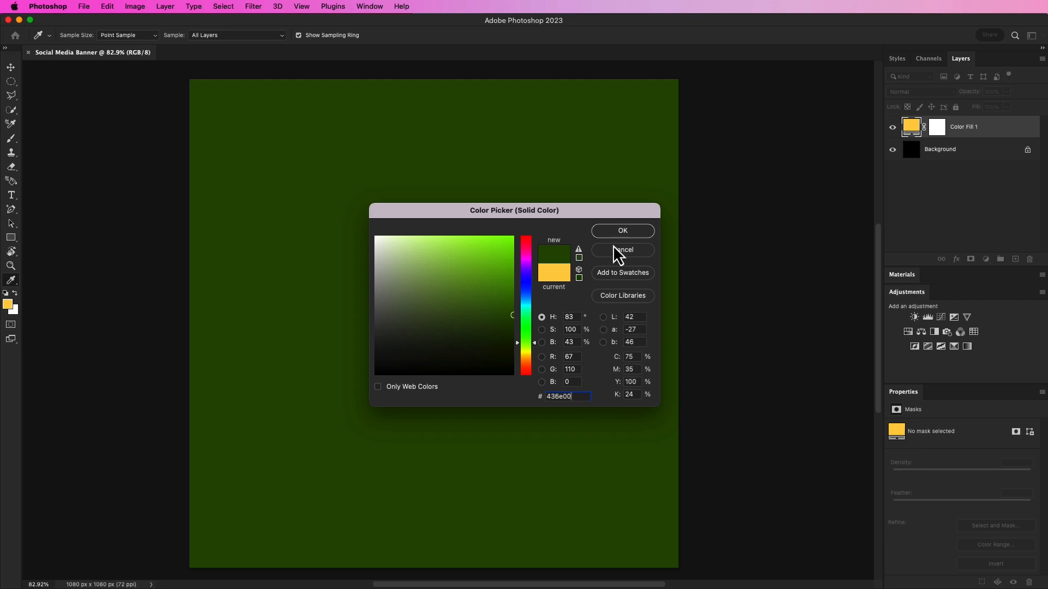
{"action": "left_click", "coordinate": [622, 231]}
{"action": "left_click", "coordinate": [924, 184]}
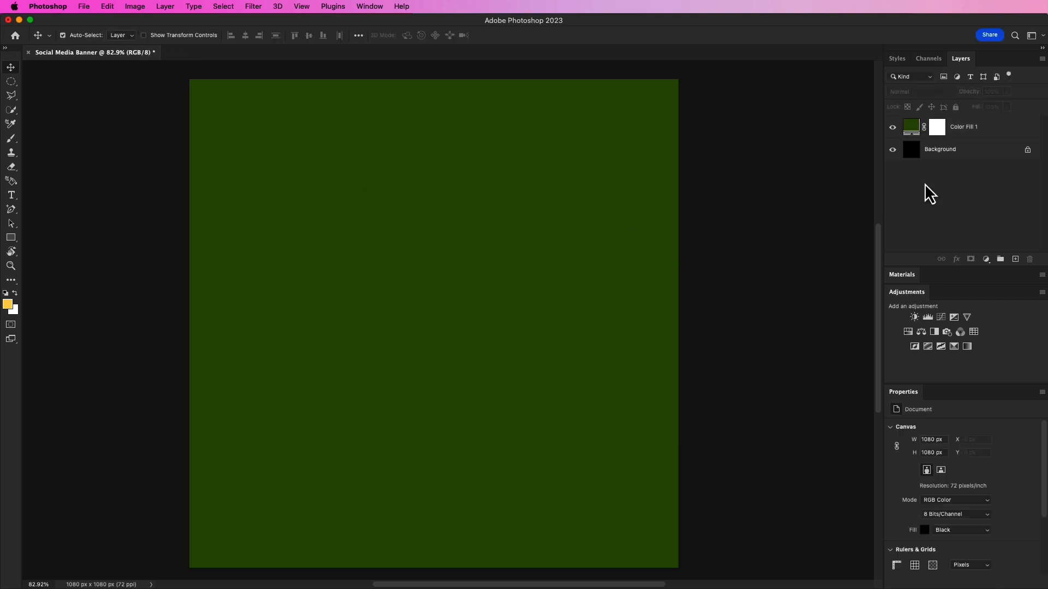
Drag the white Paint-Brush layer from Food-Social-Media-Banner-08 into the banner document
{"action": "left_click", "coordinate": [302, 53]}
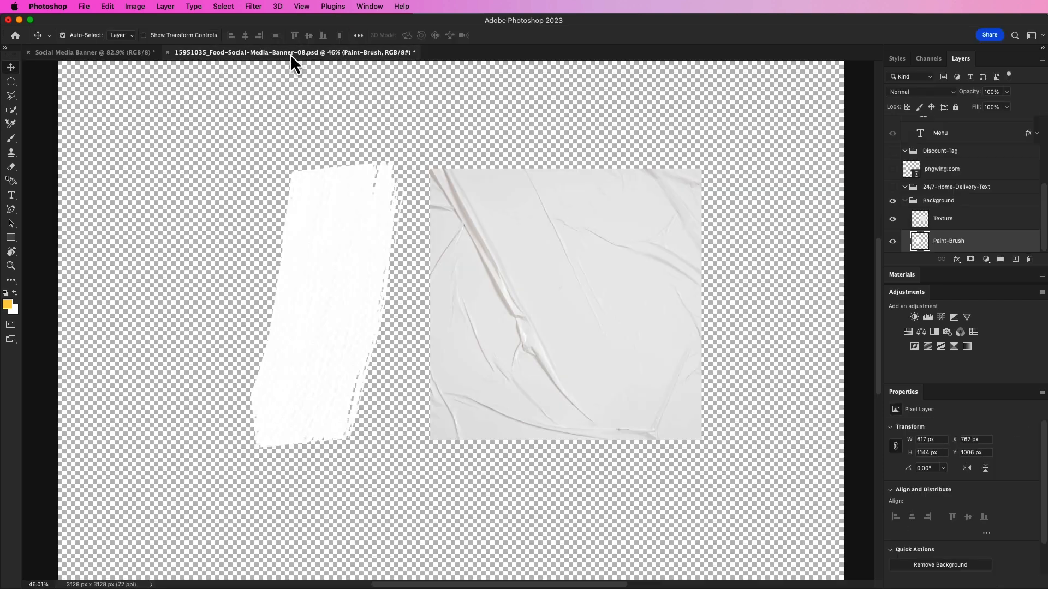
{"action": "mouse_move", "coordinate": [390, 276]}
{"action": "left_mouse_down"}
{"action": "mouse_move", "coordinate": [315, 247]}
{"action": "mouse_move", "coordinate": [123, 88]}
{"action": "mouse_move", "coordinate": [112, 55]}
{"action": "left_mouse_up"}
{"action": "left_click_drag", "start_coordinate": [410, 323], "coordinate": [406, 317]}
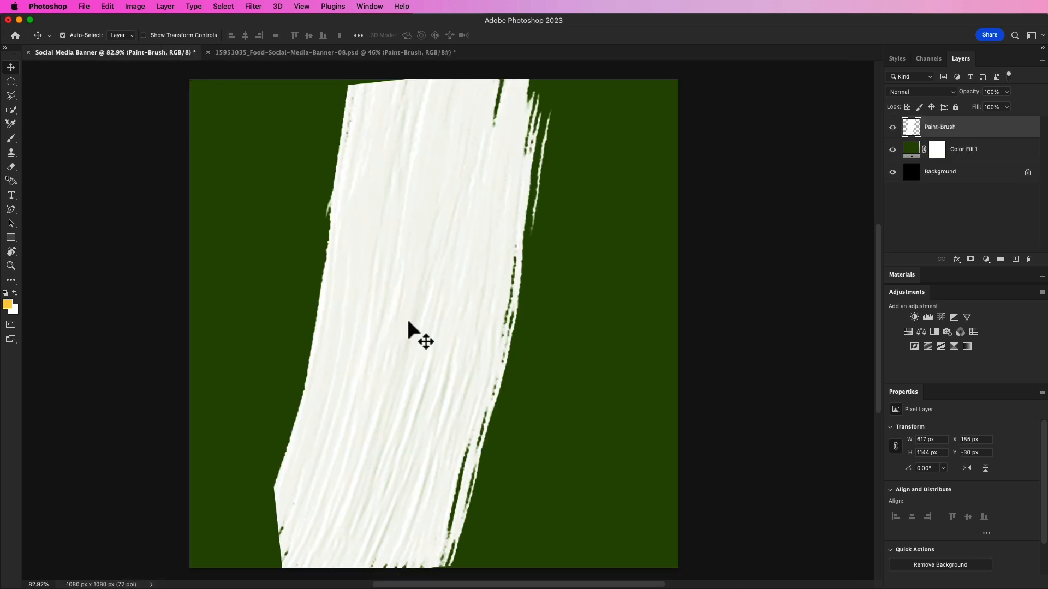
Rotate the Paint-Brush stroke about -85° and lay it diagonally across the lower half
{"action": "key", "text": "super+t"}
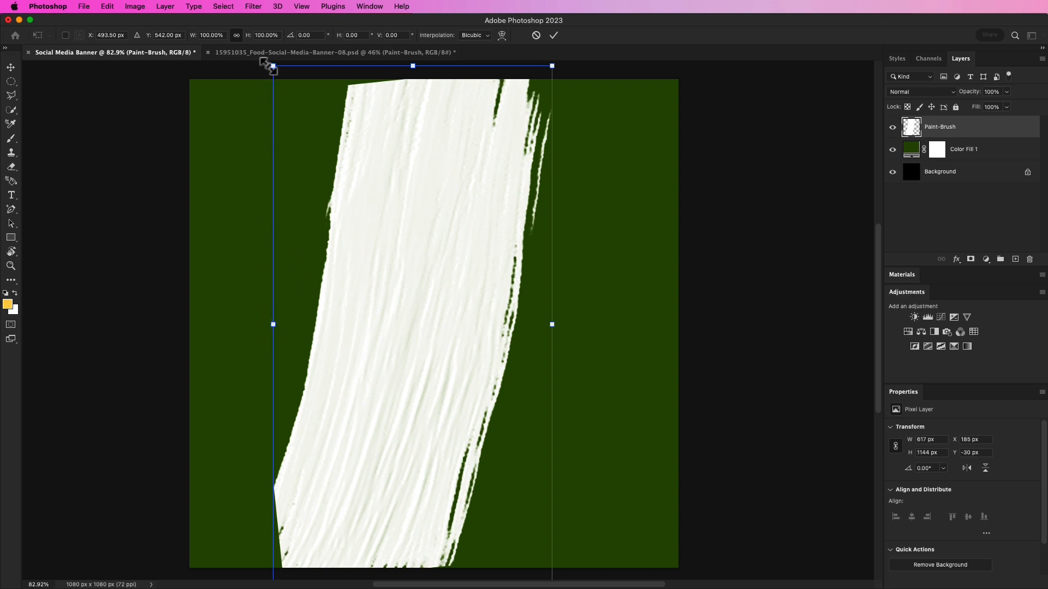
{"action": "mouse_move", "coordinate": [260, 66]}
{"action": "left_mouse_down"}
{"action": "mouse_move", "coordinate": [164, 271]}
{"action": "mouse_move", "coordinate": [173, 356]}
{"action": "mouse_move", "coordinate": [196, 401]}
{"action": "left_mouse_up"}
{"action": "mouse_move", "coordinate": [314, 329]}
{"action": "left_mouse_down"}
{"action": "mouse_move", "coordinate": [390, 361]}
{"action": "mouse_move", "coordinate": [395, 382]}
{"action": "left_mouse_up"}
{"action": "left_click_drag", "start_coordinate": [737, 300], "coordinate": [732, 271]}
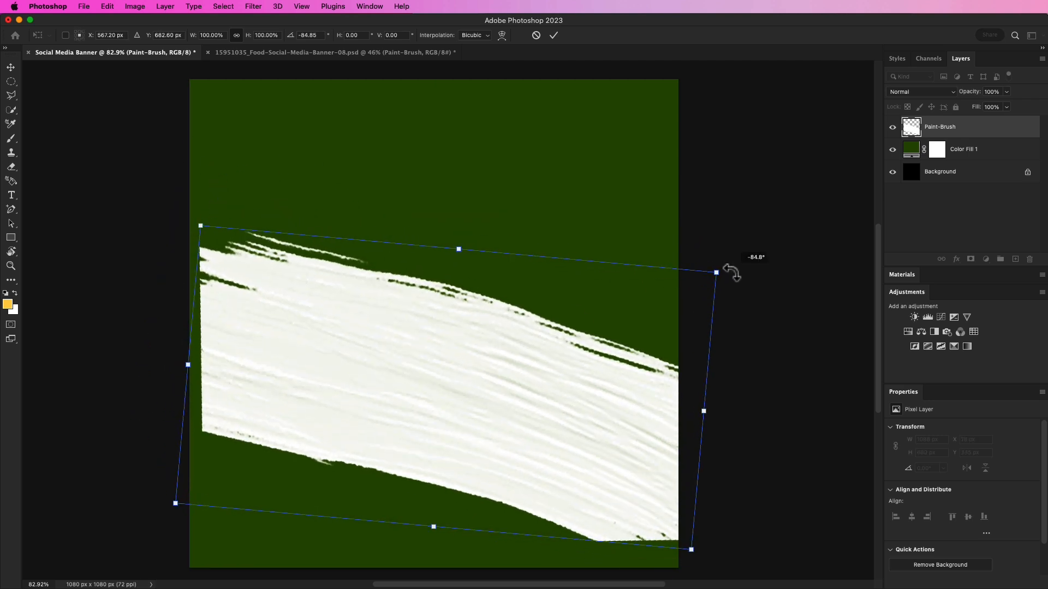
{"action": "left_click_drag", "start_coordinate": [552, 363], "coordinate": [535, 404]}
{"action": "left_click", "coordinate": [553, 35]}
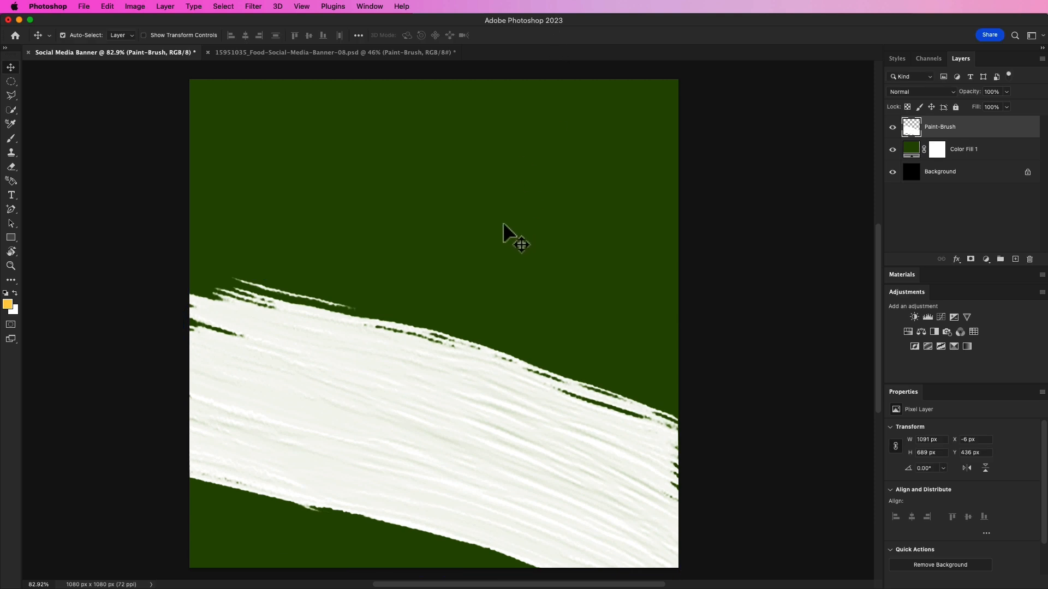
{"action": "left_click", "coordinate": [341, 59]}
Drag the wrinkled-paper Texture layer into the banner, multiplied over the green and stroke
{"action": "left_click_drag", "start_coordinate": [582, 297], "coordinate": [437, 330]}
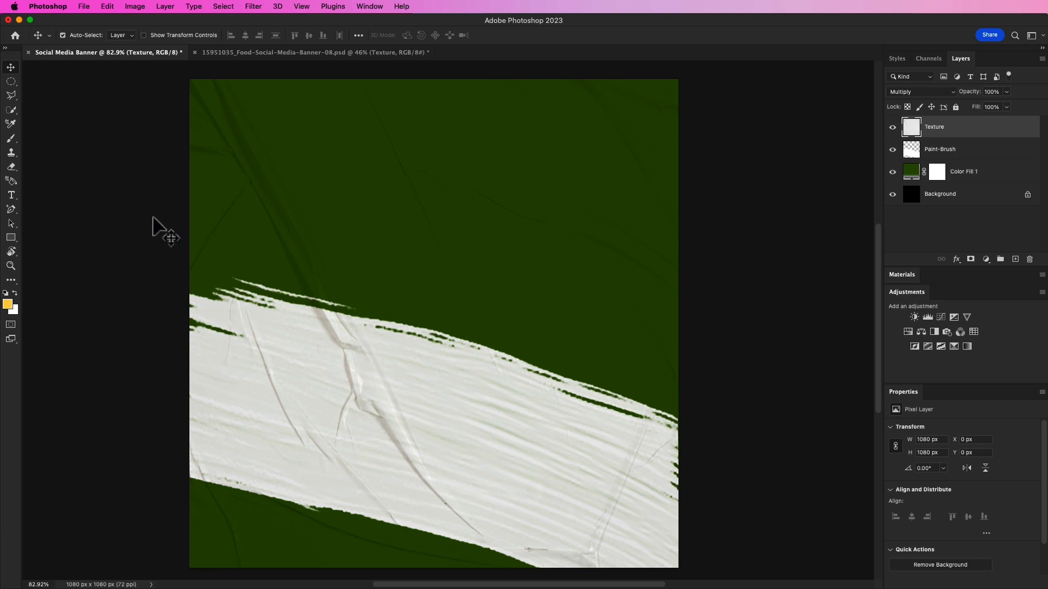
{"action": "left_click", "coordinate": [122, 179]}
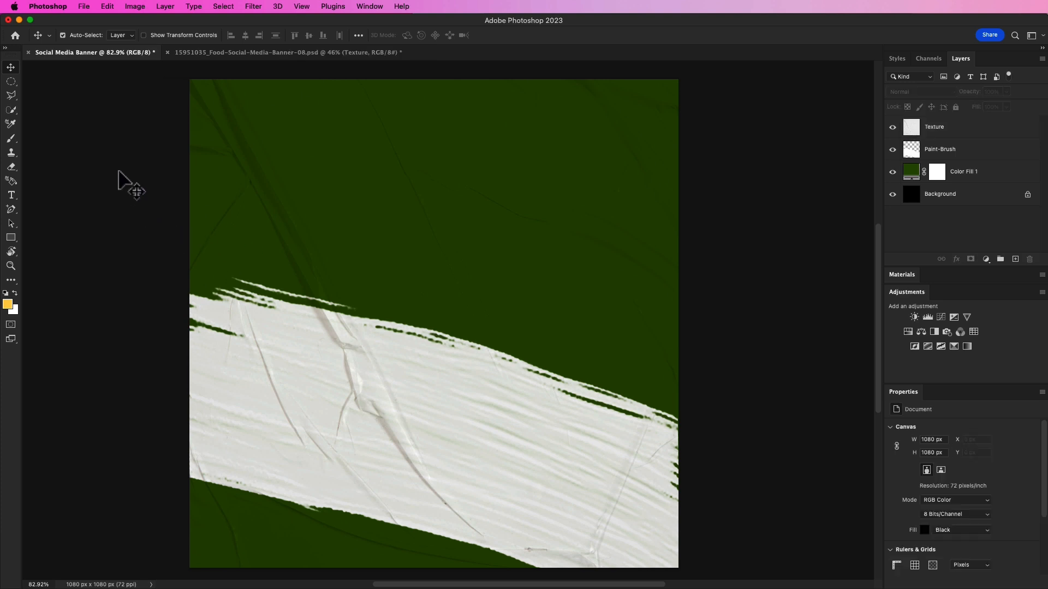
Place the pngwing.com salad plate image, scale it to about 124% and centre it over the stroke
{"action": "left_click", "coordinate": [82, 7]}
{"action": "left_click", "coordinate": [106, 216]}
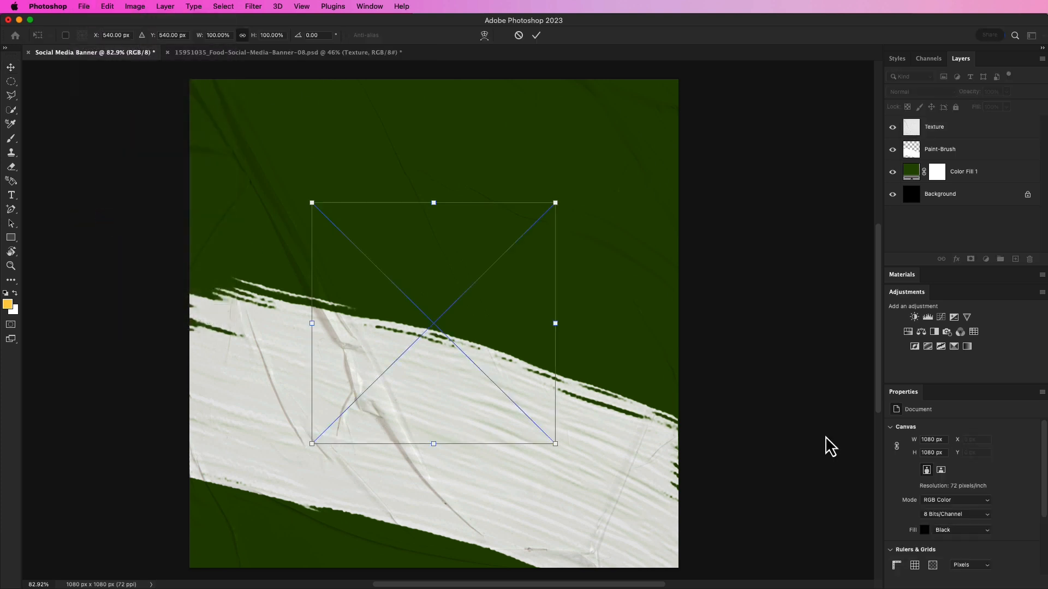
{"action": "left_click_drag", "start_coordinate": [528, 310], "coordinate": [571, 373]}
{"action": "key", "text": "super+z"}
{"action": "left_click_drag", "start_coordinate": [554, 250], "coordinate": [593, 221]}
{"action": "key", "text": "super+z"}
{"action": "left_click_drag", "start_coordinate": [513, 331], "coordinate": [498, 372]}
{"action": "left_click_drag", "start_coordinate": [574, 246], "coordinate": [588, 224]}
{"action": "left_click_drag", "start_coordinate": [513, 338], "coordinate": [505, 343]}
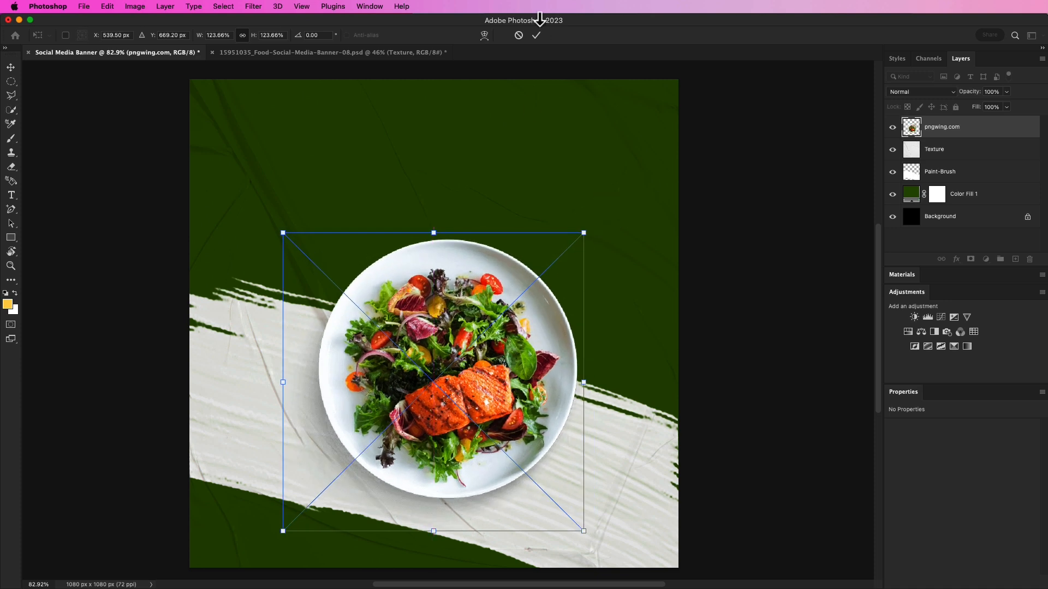
{"action": "left_click", "coordinate": [537, 35]}
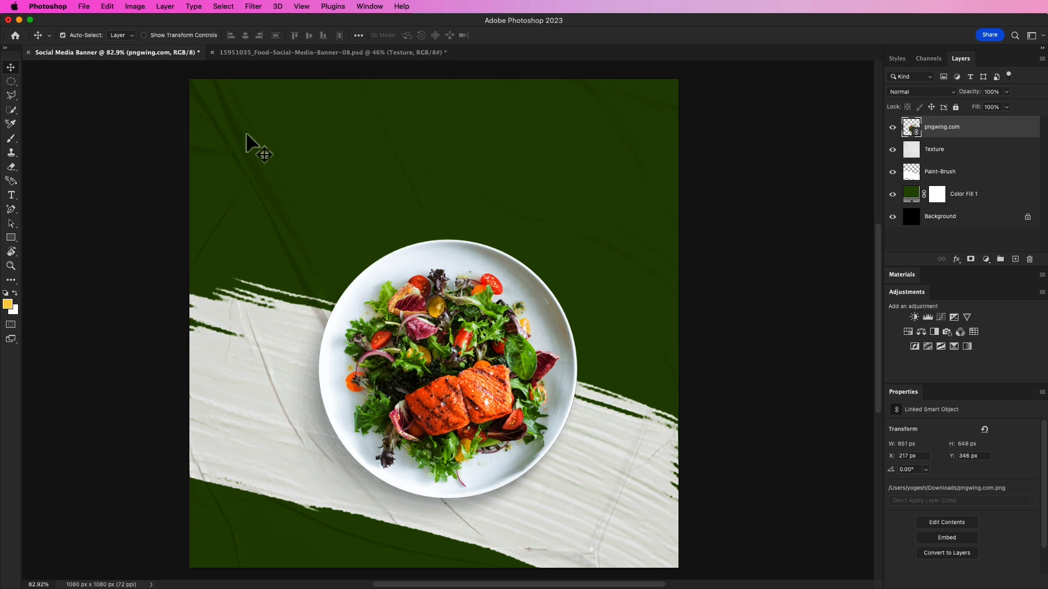
Add a white 'Special' text line near the top of the banner
{"action": "left_click", "coordinate": [10, 195]}
{"action": "left_click", "coordinate": [383, 134]}
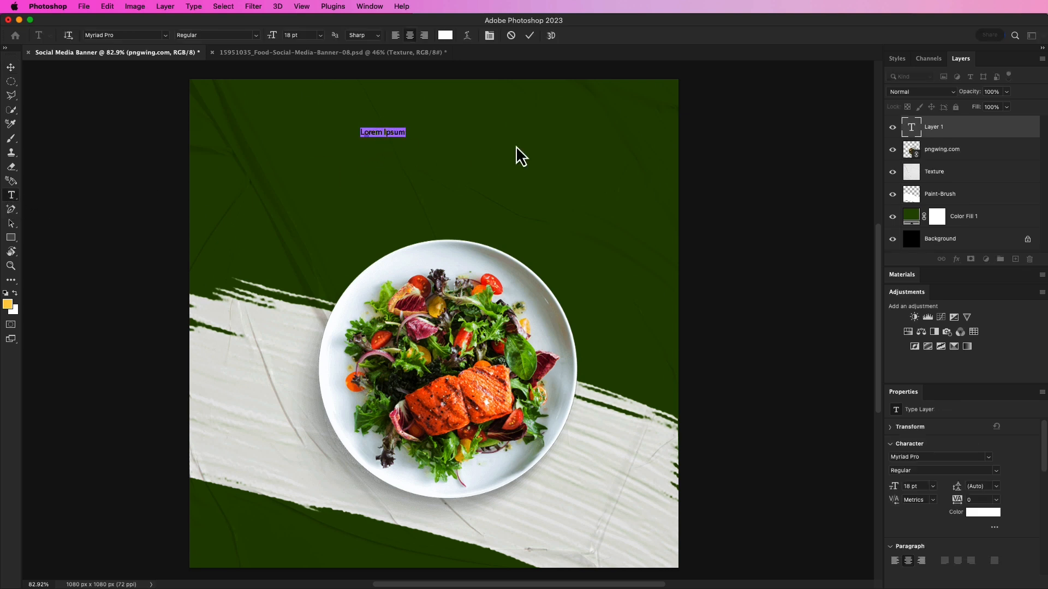
{"action": "key", "text": "BackSpace"}
{"action": "type", "text": "Special"}
{"action": "left_click", "coordinate": [527, 36]}
Enlarge 'Special' to about 76.56 pt, set it in Imstory, and move it toward the top
{"action": "key", "text": "v"}
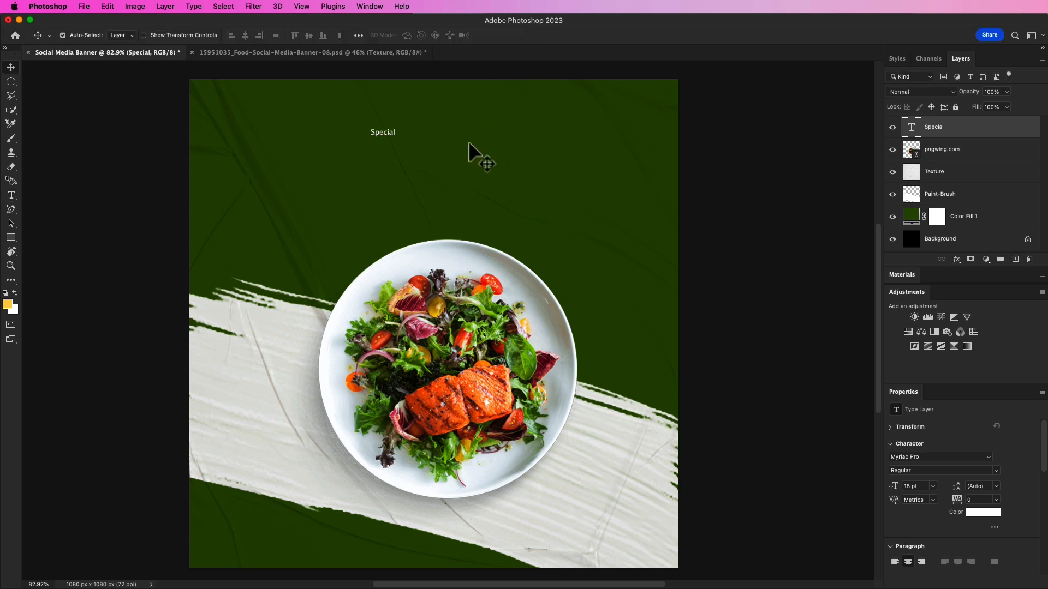
{"action": "key", "text": "ctrl+t"}
{"action": "left_click_drag", "start_coordinate": [399, 137], "coordinate": [498, 152]}
{"action": "key", "text": "ctrl+z"}
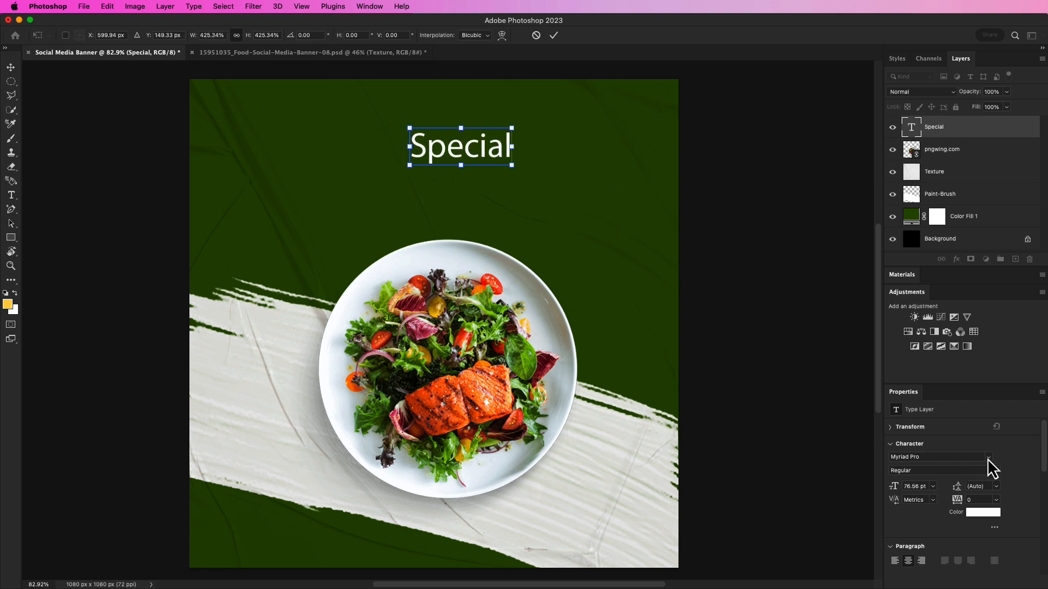
{"action": "key", "text": "Return"}
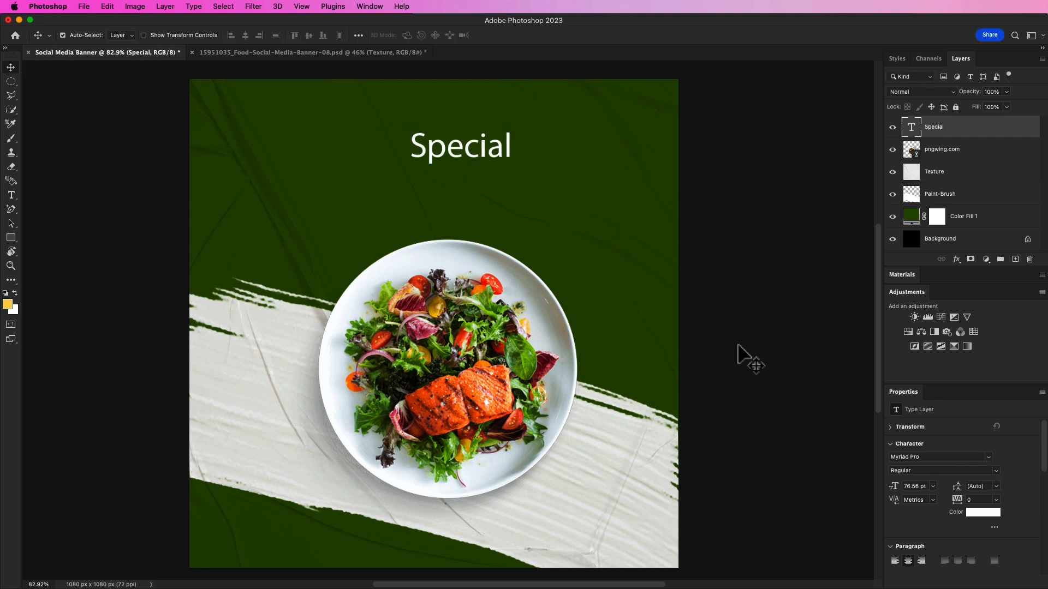
{"action": "left_click", "coordinate": [989, 458]}
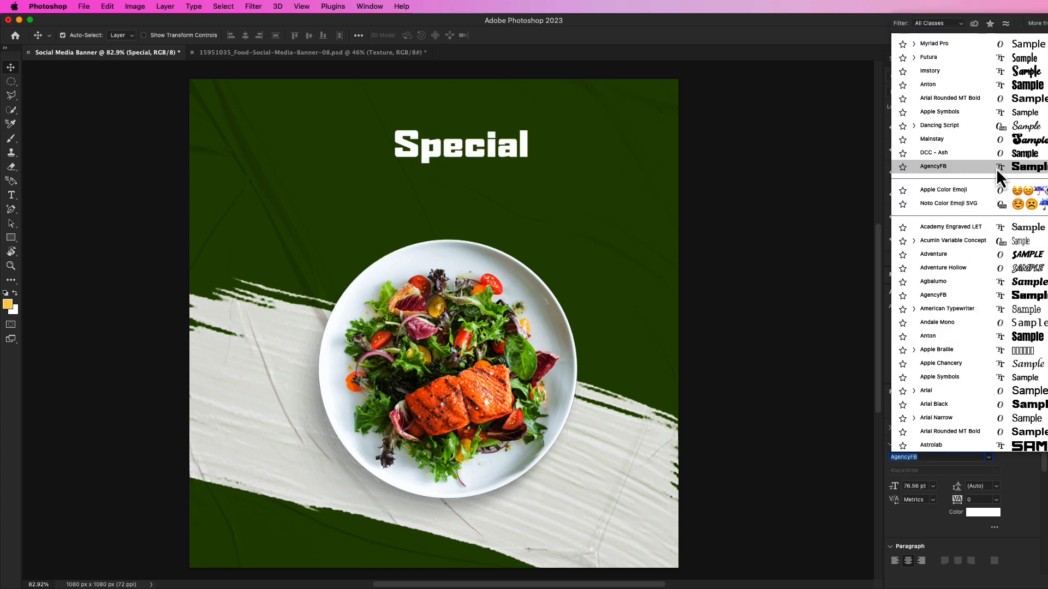
{"action": "left_click", "coordinate": [1028, 72]}
{"action": "left_click", "coordinate": [791, 180]}
{"action": "left_click_drag", "start_coordinate": [399, 148], "coordinate": [391, 126]}
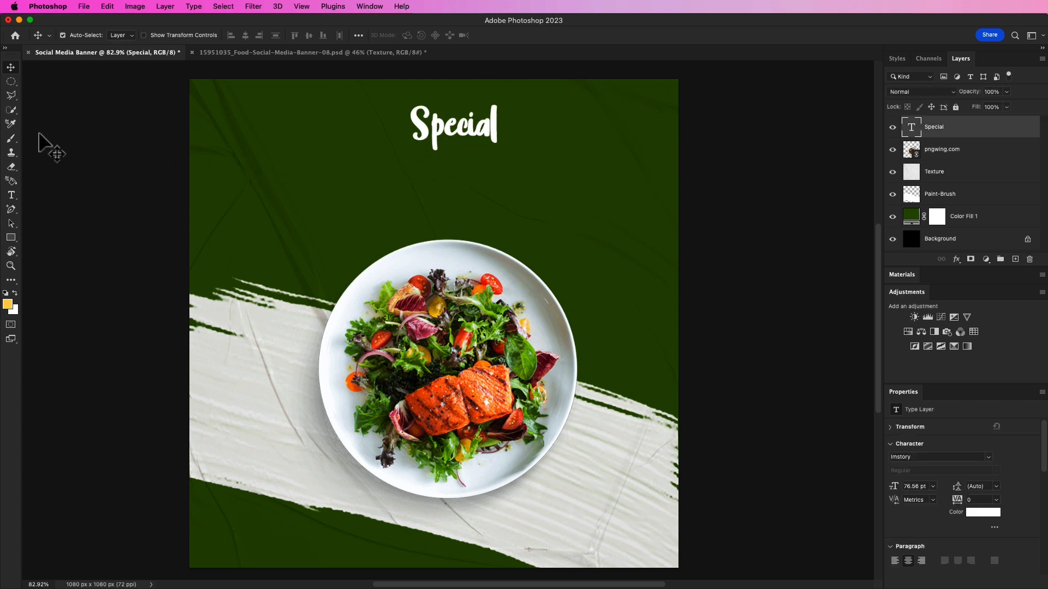
Add a white 'Healthy' text line below Special
{"action": "left_click", "coordinate": [12, 196]}
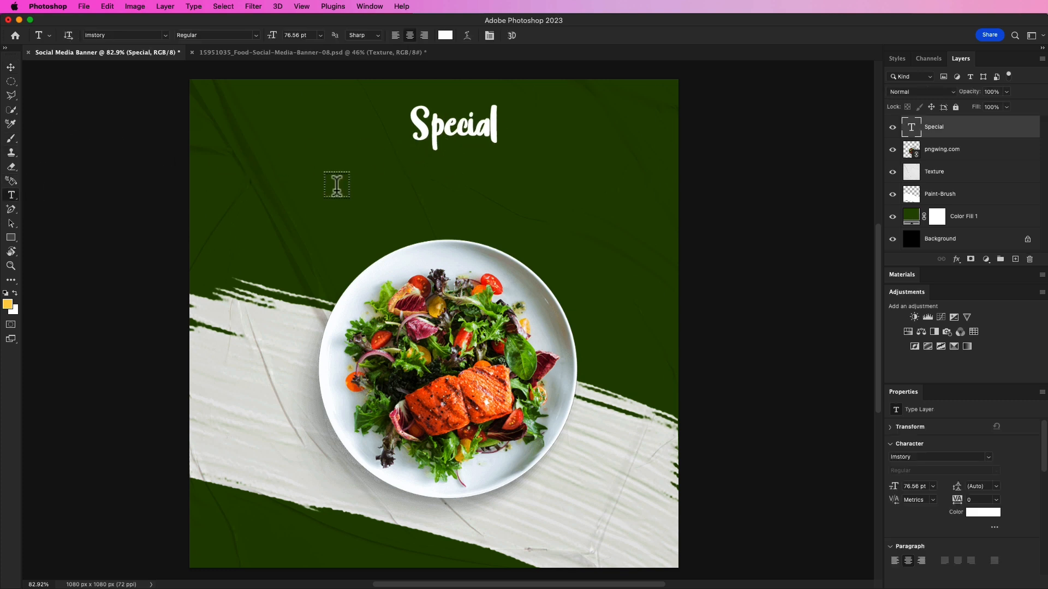
{"action": "left_click", "coordinate": [382, 184]}
{"action": "key", "text": "BackSpace"}
{"action": "type", "text": "Healthy"}
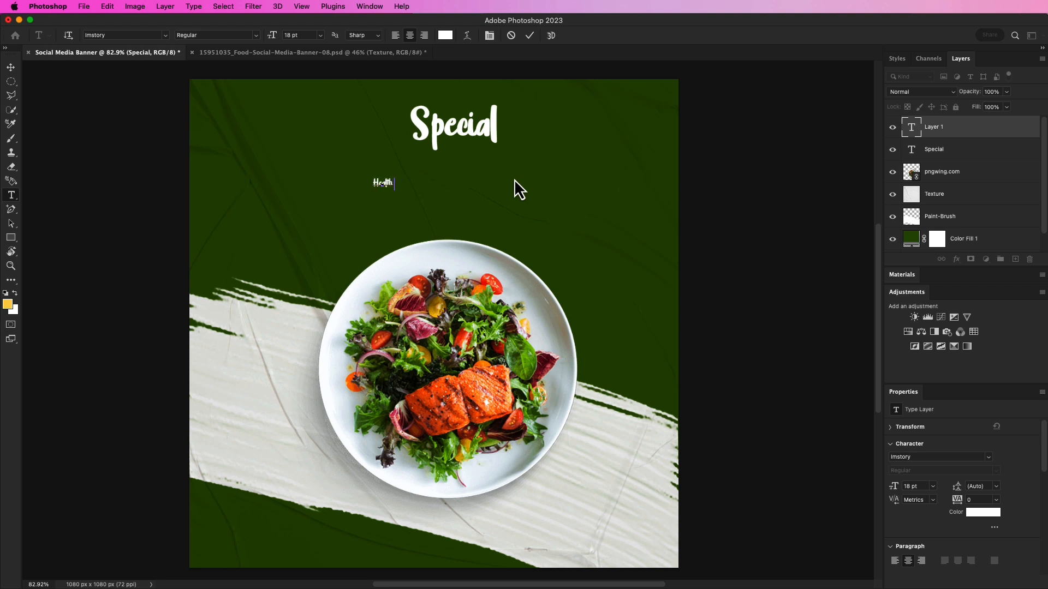
{"action": "left_click", "coordinate": [529, 36]}
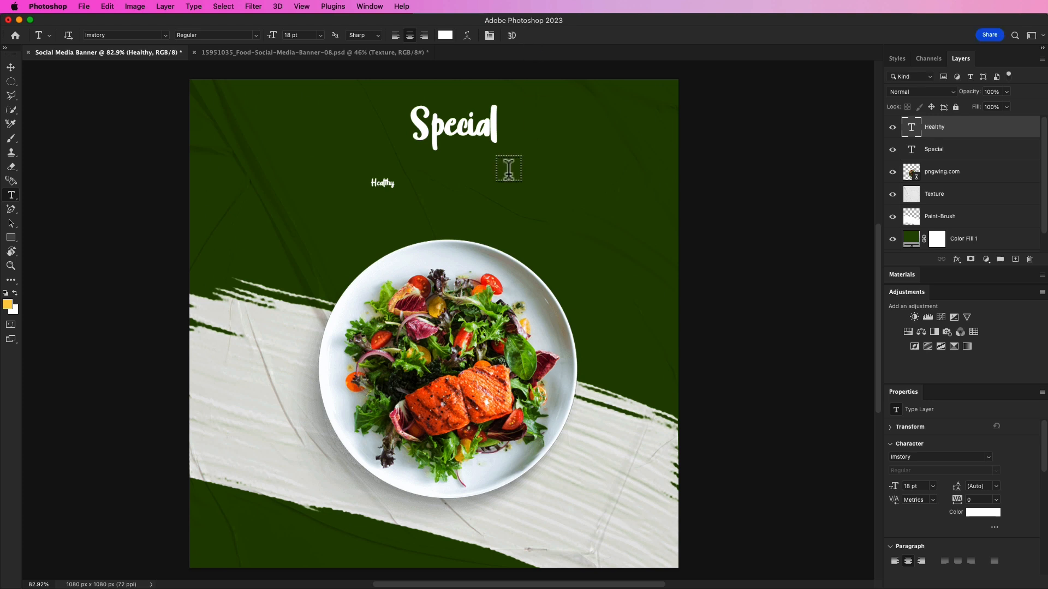
Scale 'Healthy' up to about 124 pt and place it under Special
{"action": "key", "text": "v"}
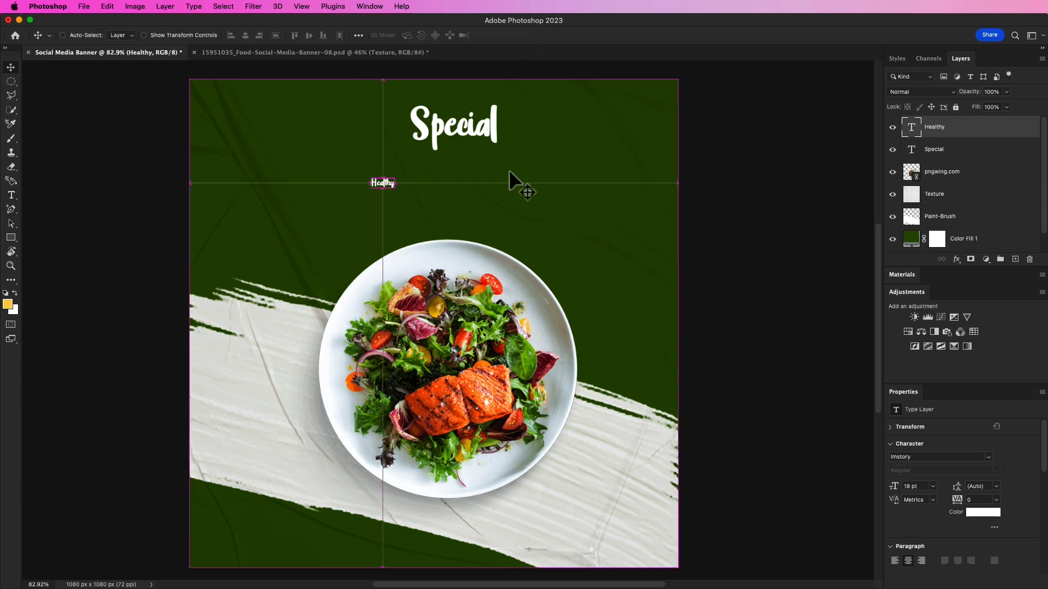
{"action": "key", "text": "super+t"}
{"action": "mouse_move", "coordinate": [395, 189]}
{"action": "left_mouse_down"}
{"action": "mouse_move", "coordinate": [438, 215]}
{"action": "mouse_move", "coordinate": [517, 231]}
{"action": "mouse_move", "coordinate": [533, 261]}
{"action": "left_mouse_up"}
{"action": "left_click_drag", "start_coordinate": [491, 221], "coordinate": [555, 183]}
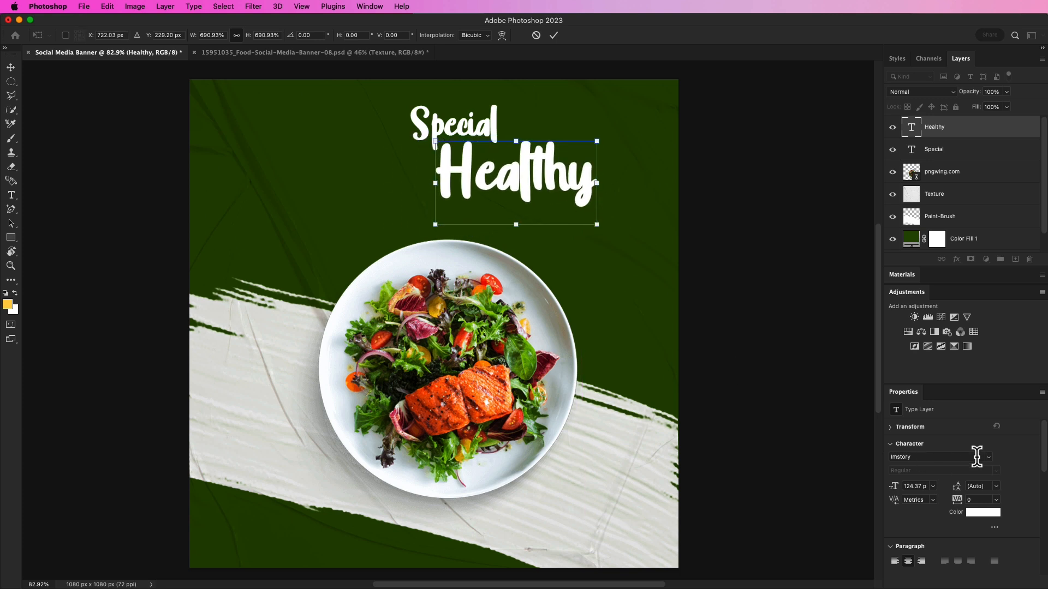
{"action": "left_click", "coordinate": [553, 35]}
Set 'Healthy' in Rolling Bold and nudge it up and right under Special
{"action": "left_click", "coordinate": [930, 457]}
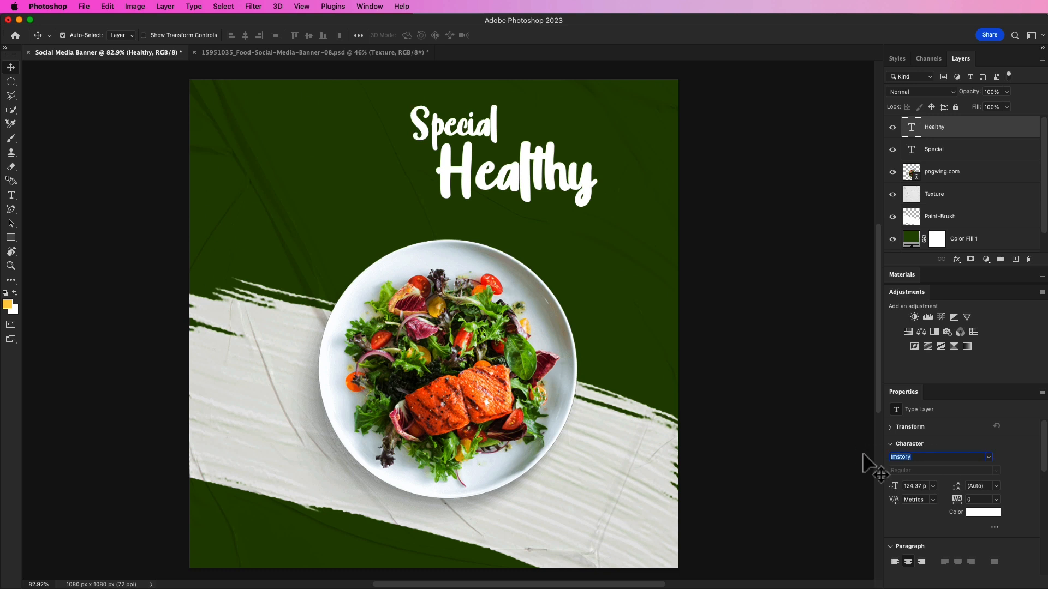
{"action": "type", "text": "roll"}
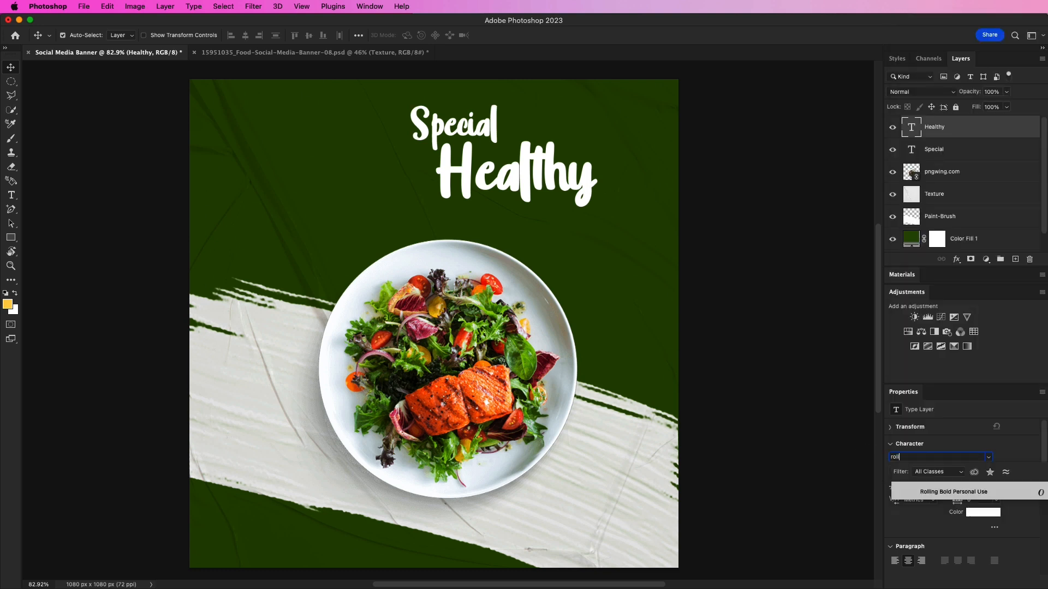
{"action": "left_click", "coordinate": [943, 492]}
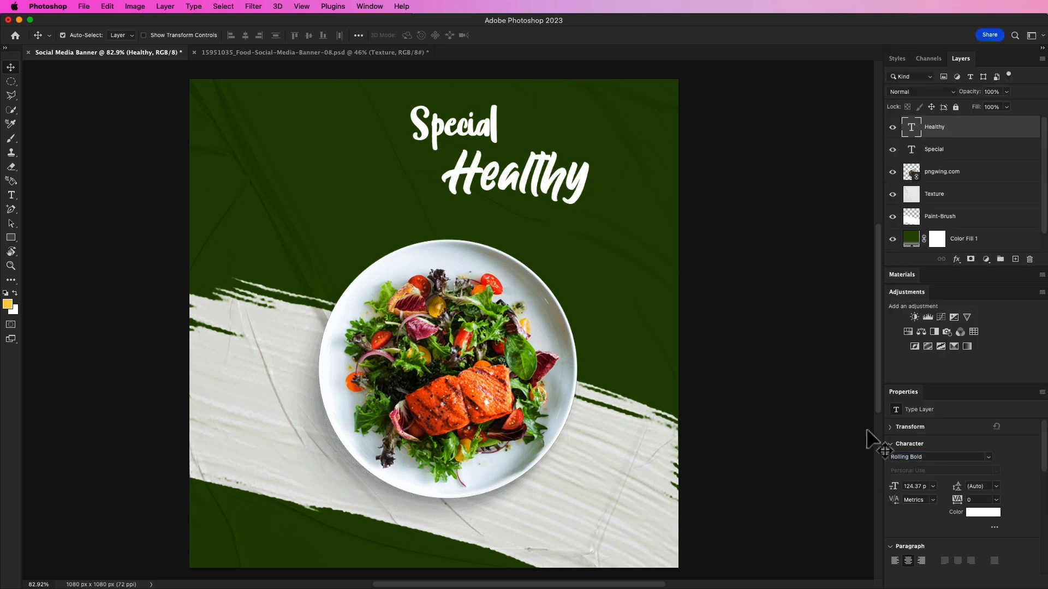
{"action": "left_click", "coordinate": [720, 285]}
{"action": "left_click_drag", "start_coordinate": [503, 164], "coordinate": [525, 166]}
{"action": "left_click", "coordinate": [735, 221]}
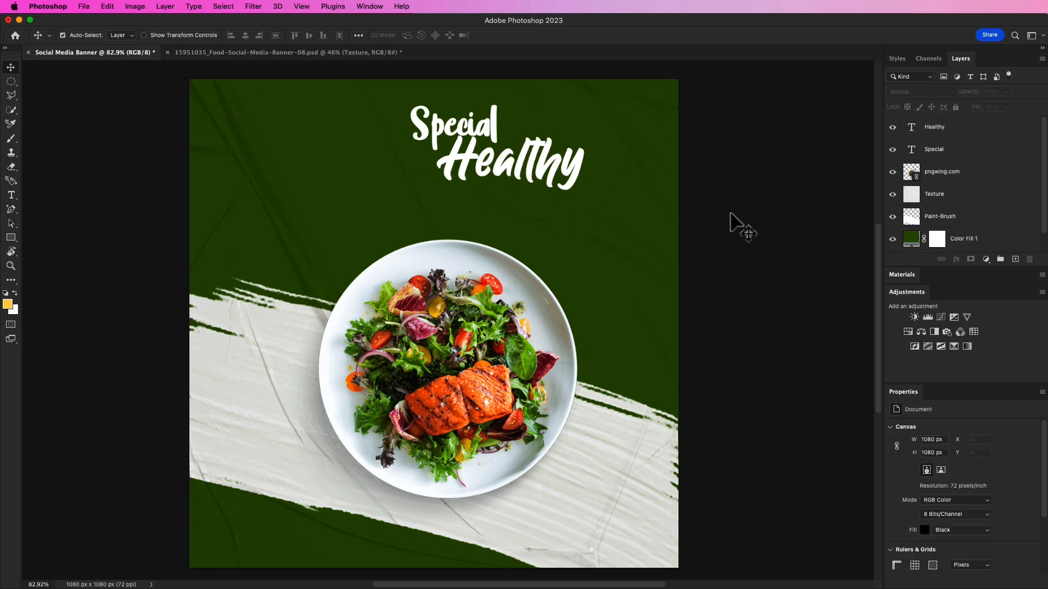
Add a white 'Menu' text line on the left side of the banner
{"action": "left_click", "coordinate": [11, 195]}
{"action": "left_click", "coordinate": [266, 199]}
{"action": "key", "text": "BackSpace"}
{"action": "type", "text": "Menu"}
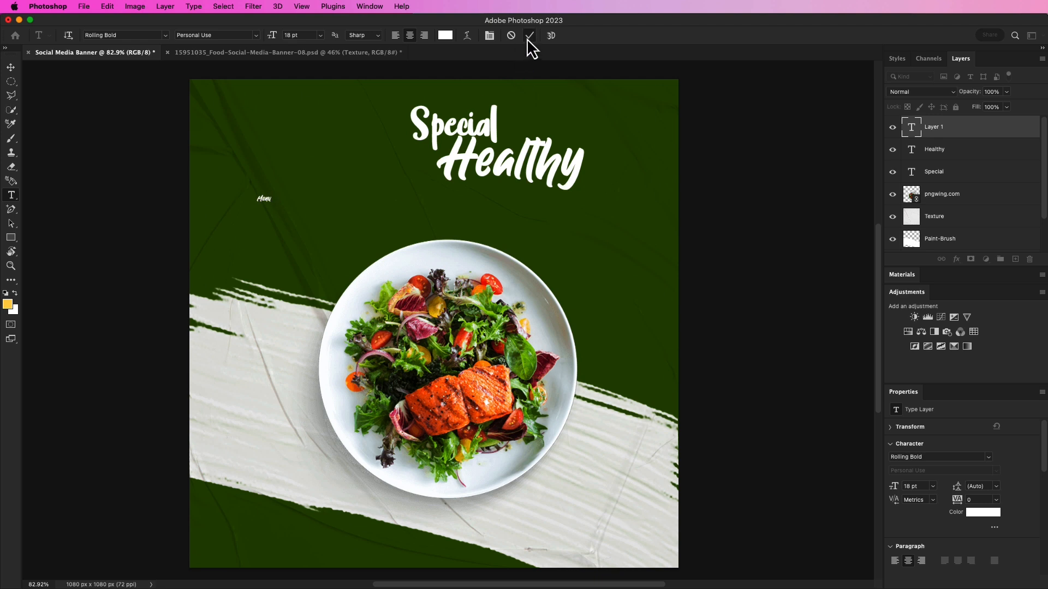
{"action": "left_click", "coordinate": [528, 37]}
Enlarge 'Menu' to about 248 pt so it sits under Special Healthy
{"action": "key", "text": "v"}
{"action": "key", "text": "super+t"}
{"action": "mouse_move", "coordinate": [277, 209]}
{"action": "left_mouse_down"}
{"action": "mouse_move", "coordinate": [474, 284]}
{"action": "mouse_move", "coordinate": [467, 227]}
{"action": "mouse_move", "coordinate": [482, 203]}
{"action": "left_mouse_up"}
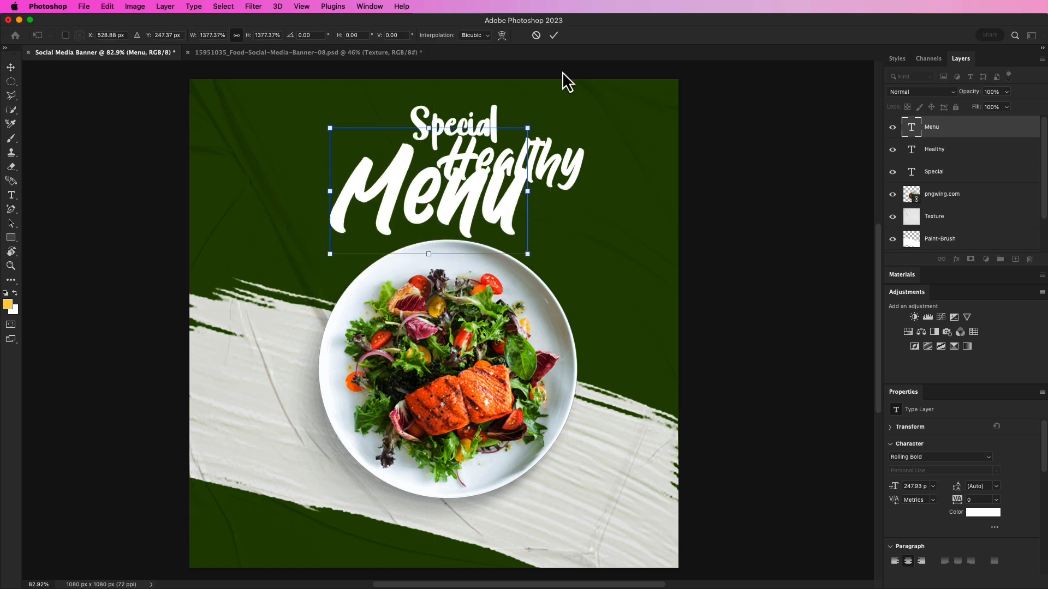
{"action": "left_click", "coordinate": [551, 36]}
Shift Menu slightly right, Special up-right and Healthy up so the words stack neatly
{"action": "left_click_drag", "start_coordinate": [514, 199], "coordinate": [519, 198]}
{"action": "left_click_drag", "start_coordinate": [473, 140], "coordinate": [497, 125]}
{"action": "left_click_drag", "start_coordinate": [546, 164], "coordinate": [543, 146]}
{"action": "left_click", "coordinate": [476, 190]}
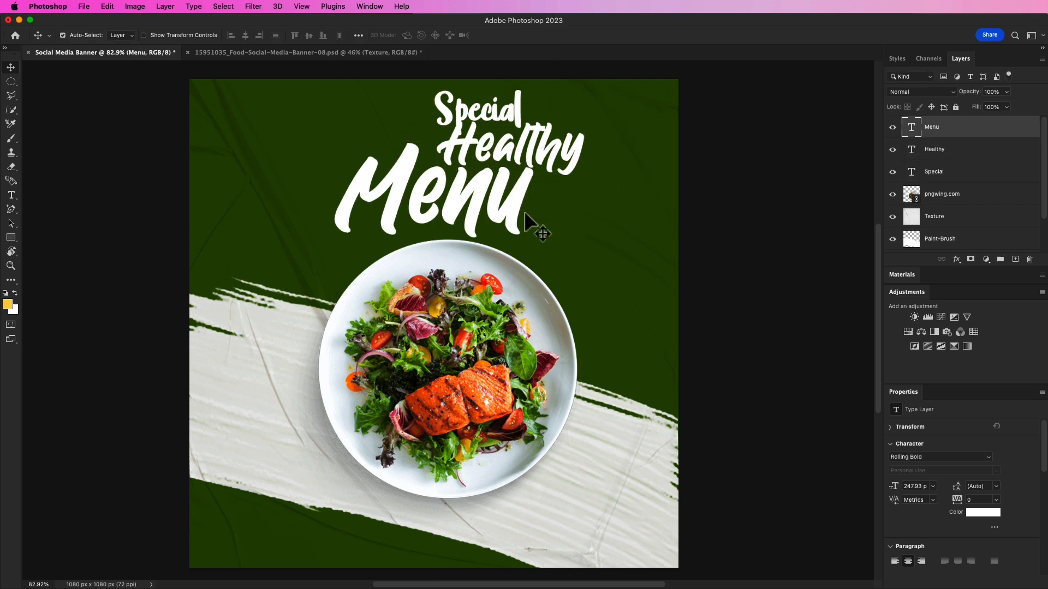
Change the Menu text colour from white to orange #ff9600
{"action": "left_click", "coordinate": [983, 513]}
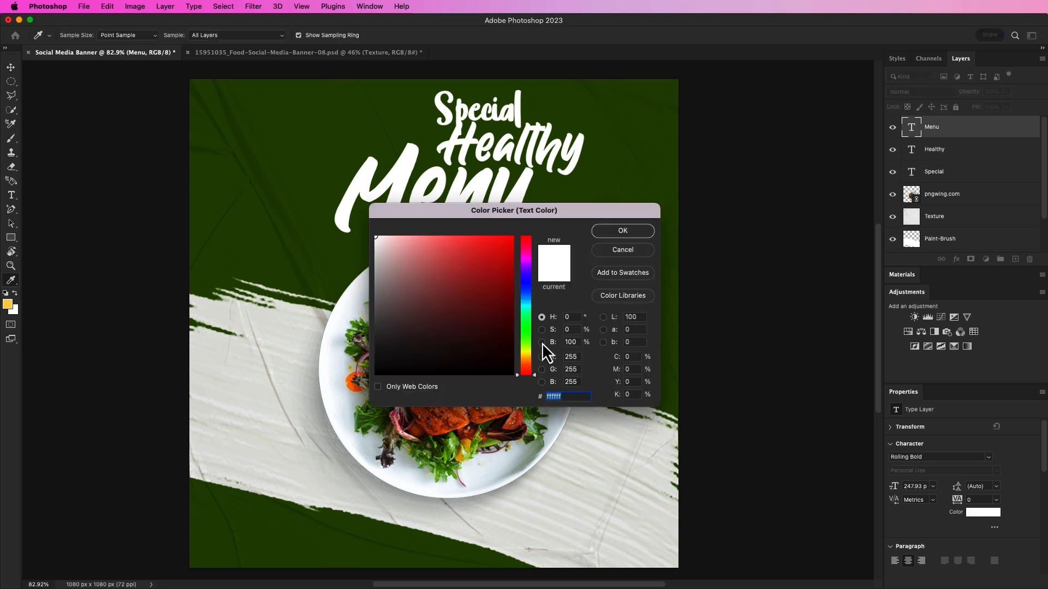
{"action": "mouse_move", "coordinate": [532, 363]}
{"action": "left_mouse_down"}
{"action": "mouse_move", "coordinate": [530, 352]}
{"action": "mouse_move", "coordinate": [529, 361]}
{"action": "left_mouse_up"}
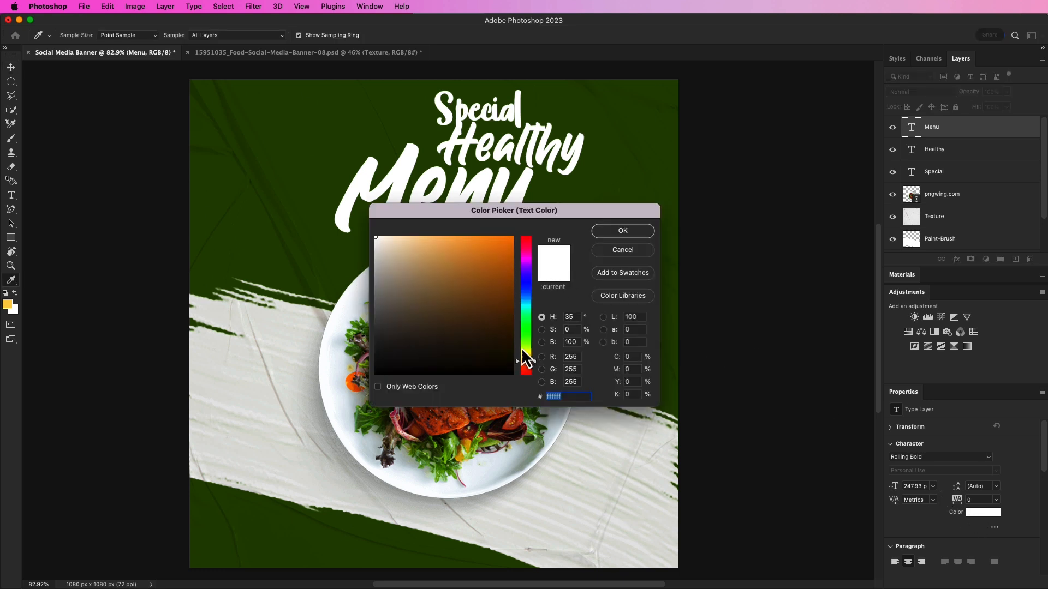
{"action": "left_click", "coordinate": [513, 237]}
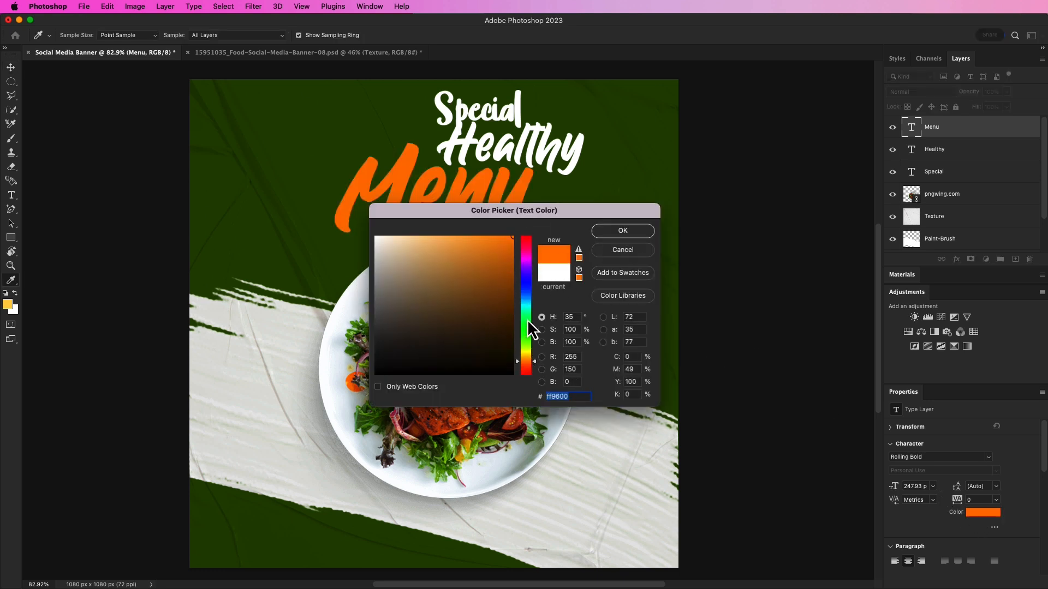
{"action": "left_click_drag", "start_coordinate": [535, 362], "coordinate": [535, 363]}
{"action": "left_click_drag", "start_coordinate": [535, 362], "coordinate": [535, 362]}
Apply the orange, set Menu in Imstory Regular, and move it up and right beneath Special Healthy
{"action": "left_click", "coordinate": [620, 235]}
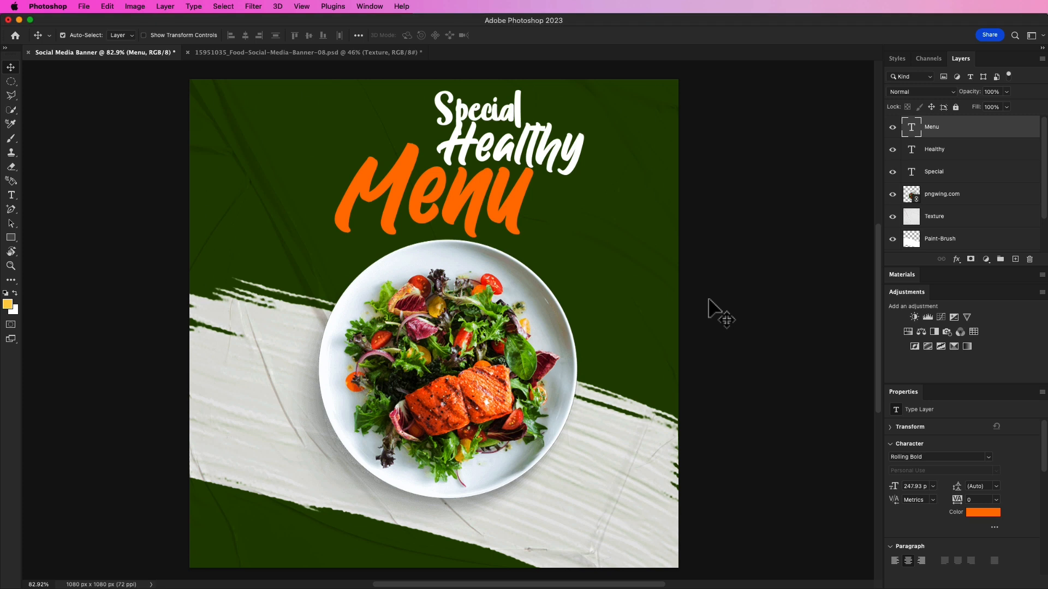
{"action": "left_click_drag", "start_coordinate": [477, 191], "coordinate": [483, 195]}
{"action": "left_click", "coordinate": [948, 457]}
{"action": "type", "text": "Imstory"}
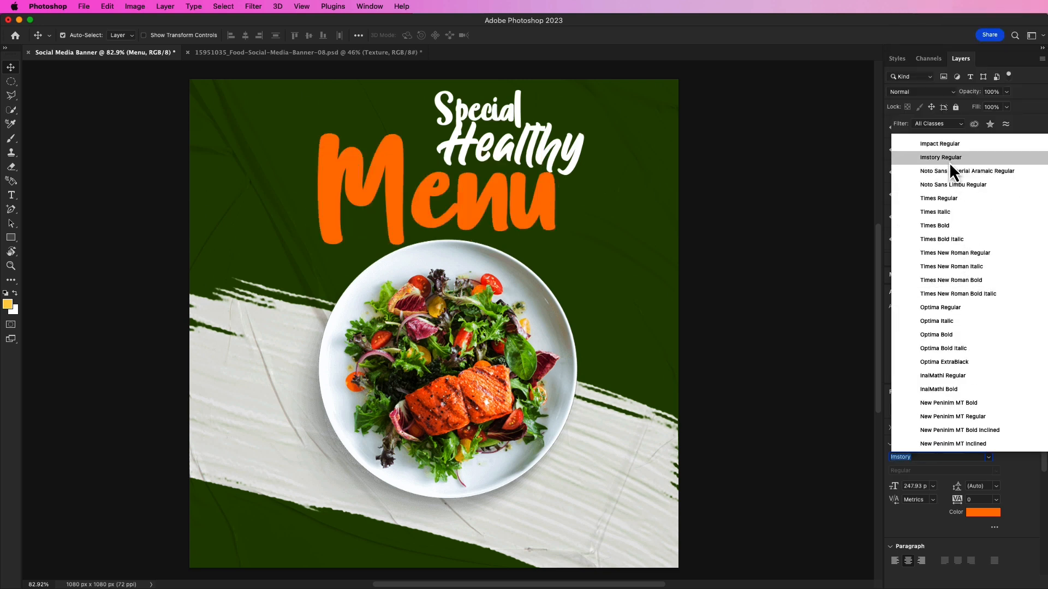
{"action": "left_click", "coordinate": [950, 158]}
{"action": "left_click_drag", "start_coordinate": [547, 219], "coordinate": [557, 209]}
Shift the Menu title about 26 px to the left
{"action": "mouse_move", "coordinate": [545, 143]}
{"action": "left_mouse_down"}
{"action": "mouse_move", "coordinate": [551, 126]}
{"action": "mouse_move", "coordinate": [552, 148]}
{"action": "left_mouse_up"}
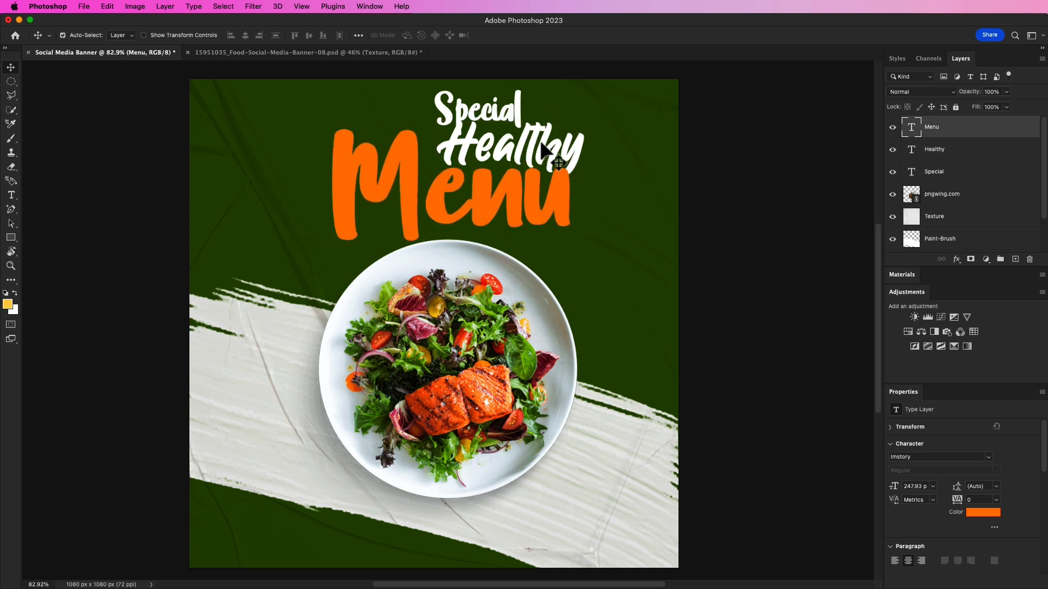
{"action": "left_click", "coordinate": [945, 152]}
{"action": "left_click_drag", "start_coordinate": [546, 148], "coordinate": [533, 148]}
{"action": "left_click_drag", "start_coordinate": [549, 142], "coordinate": [549, 142]}
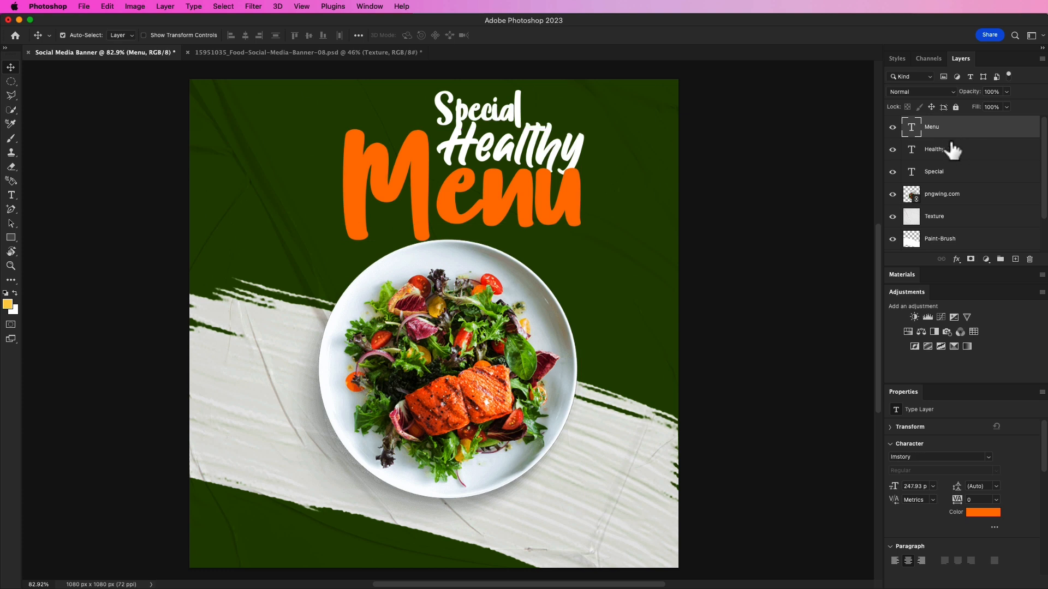
Rotate the Healthy text -6.5° and move its layer above Menu
{"action": "left_click", "coordinate": [948, 149]}
{"action": "key", "text": "ctrl+t"}
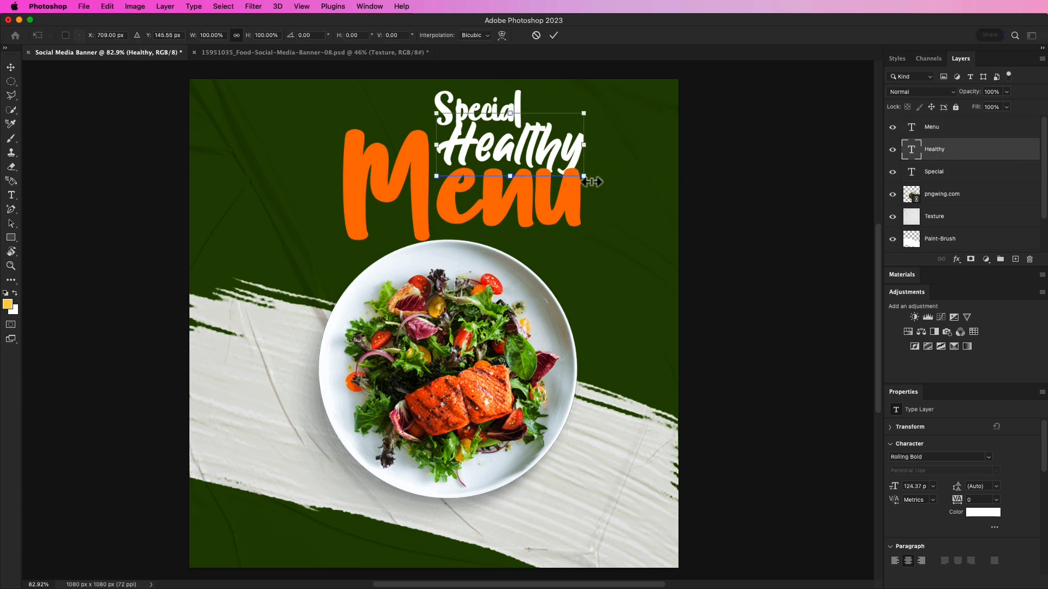
{"action": "mouse_move", "coordinate": [591, 113]}
{"action": "left_mouse_down"}
{"action": "mouse_move", "coordinate": [598, 94]}
{"action": "mouse_move", "coordinate": [593, 102]}
{"action": "left_mouse_up"}
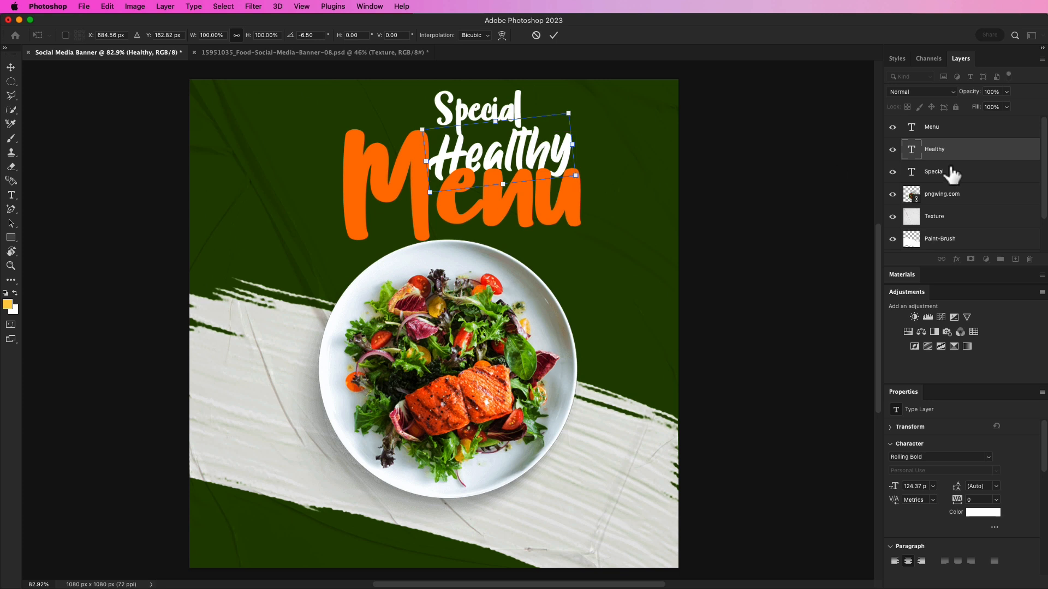
{"action": "mouse_move", "coordinate": [947, 158]}
{"action": "left_mouse_down"}
{"action": "mouse_move", "coordinate": [944, 116]}
{"action": "mouse_move", "coordinate": [912, 136]}
{"action": "left_mouse_up"}
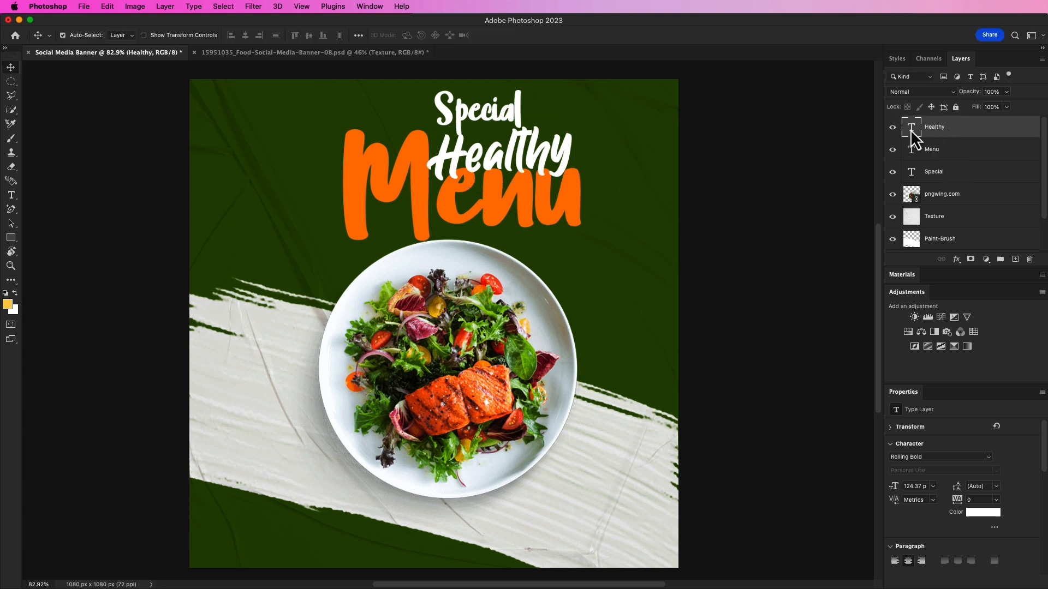
Reposition the Healthy and Special words so they overlap the orange Menu title
{"action": "left_click_drag", "start_coordinate": [558, 149], "coordinate": [565, 158]}
{"action": "left_click_drag", "start_coordinate": [512, 120], "coordinate": [536, 129]}
{"action": "left_click_drag", "start_coordinate": [548, 170], "coordinate": [545, 155]}
{"action": "left_click_drag", "start_coordinate": [499, 125], "coordinate": [508, 115]}
Change the Special text colour to orange (ff9600)
{"action": "left_click", "coordinate": [983, 512]}
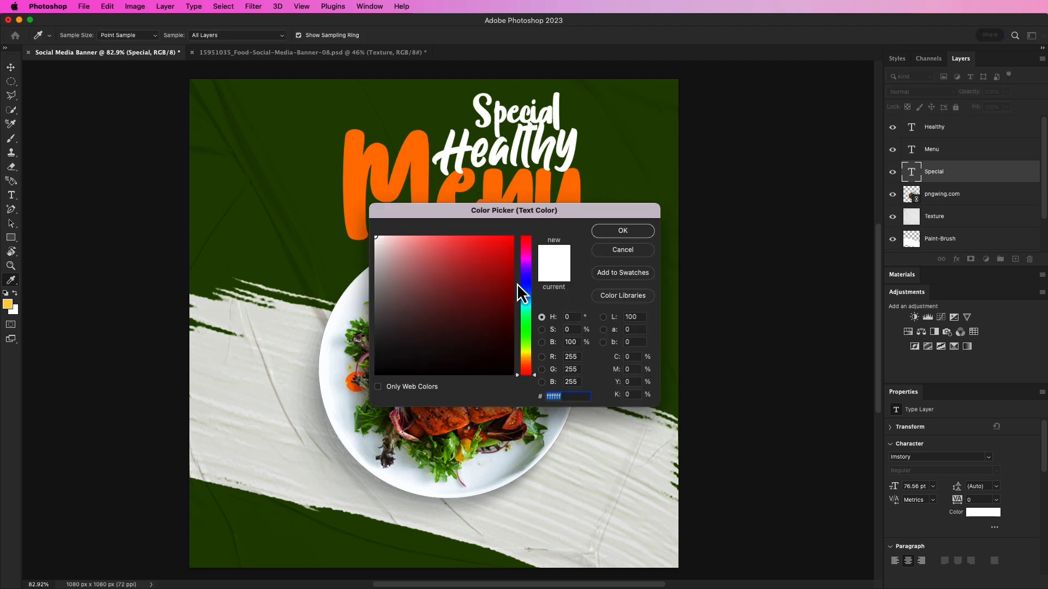
{"action": "left_click_drag", "start_coordinate": [543, 213], "coordinate": [796, 276]}
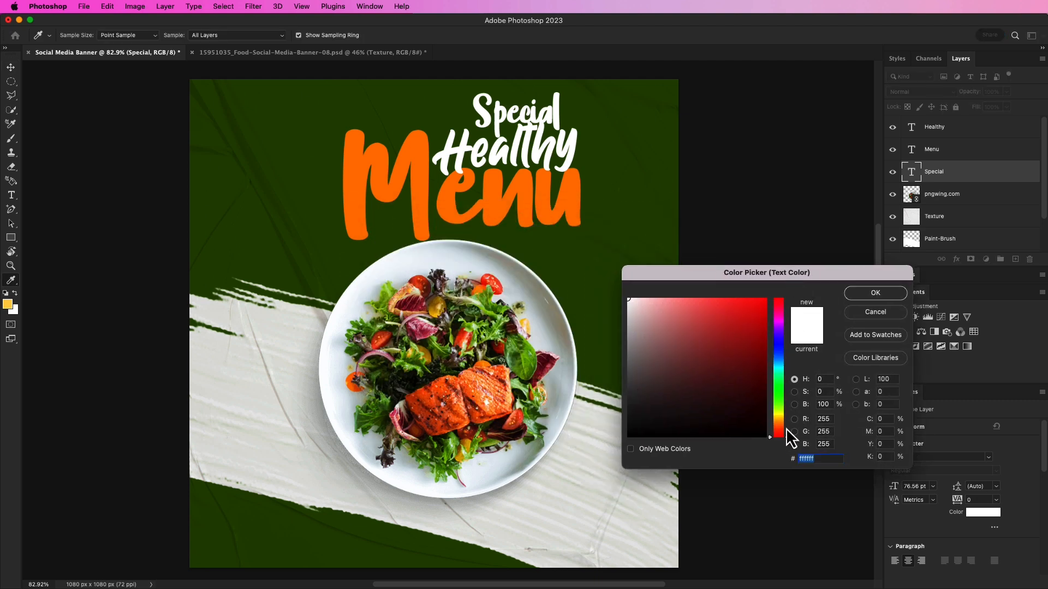
{"action": "left_click_drag", "start_coordinate": [785, 440], "coordinate": [786, 425]}
{"action": "mouse_move", "coordinate": [752, 326]}
{"action": "left_mouse_down"}
{"action": "mouse_move", "coordinate": [753, 306]}
{"action": "mouse_move", "coordinate": [781, 289]}
{"action": "left_mouse_up"}
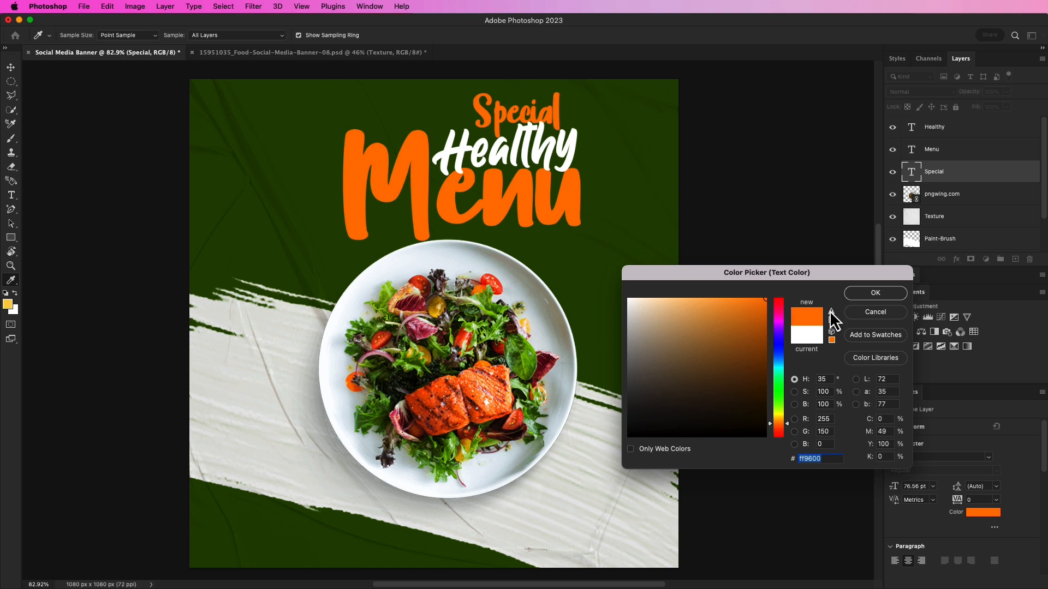
{"action": "left_click", "coordinate": [875, 293]}
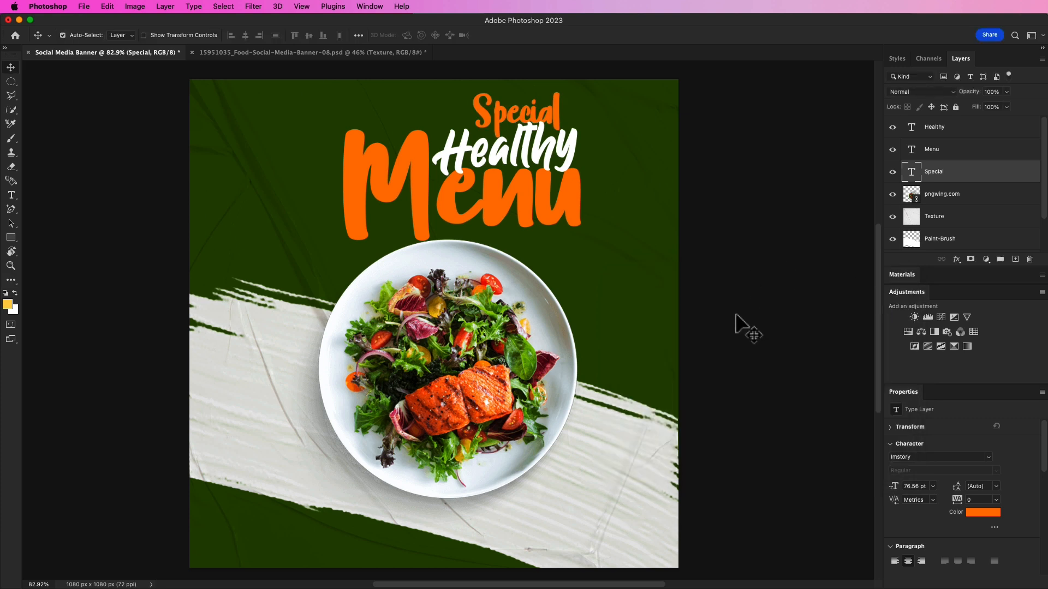
Rotate the Special–Healthy–Menu group about -3.4°, scale it down slightly, and move it up-right
{"action": "left_click", "coordinate": [938, 133], "text": "shift"}
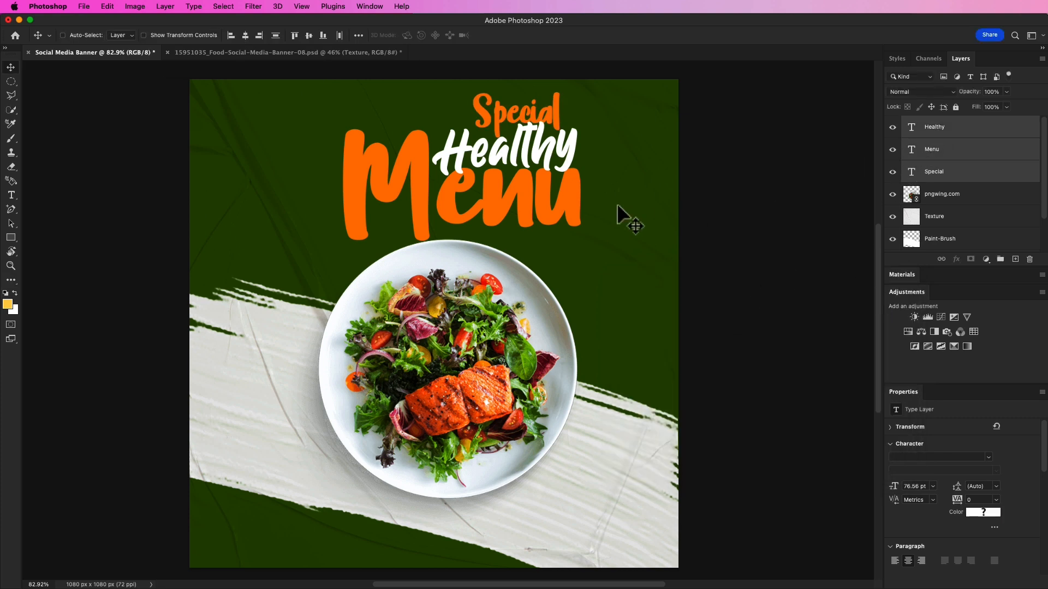
{"action": "key", "text": "ctrl+t"}
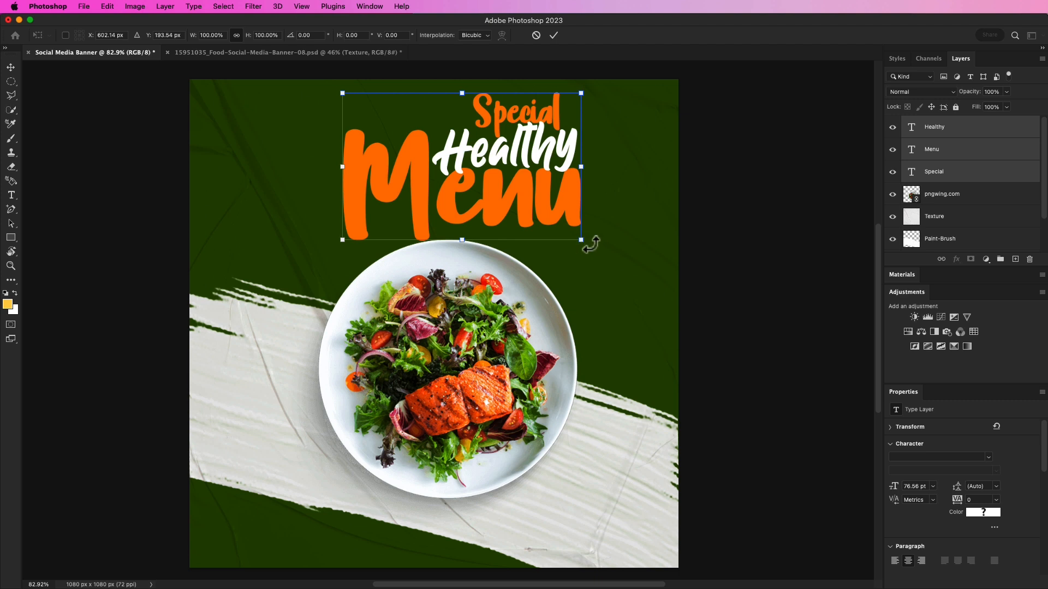
{"action": "left_click_drag", "start_coordinate": [591, 243], "coordinate": [589, 234]}
{"action": "left_click_drag", "start_coordinate": [561, 190], "coordinate": [558, 183]}
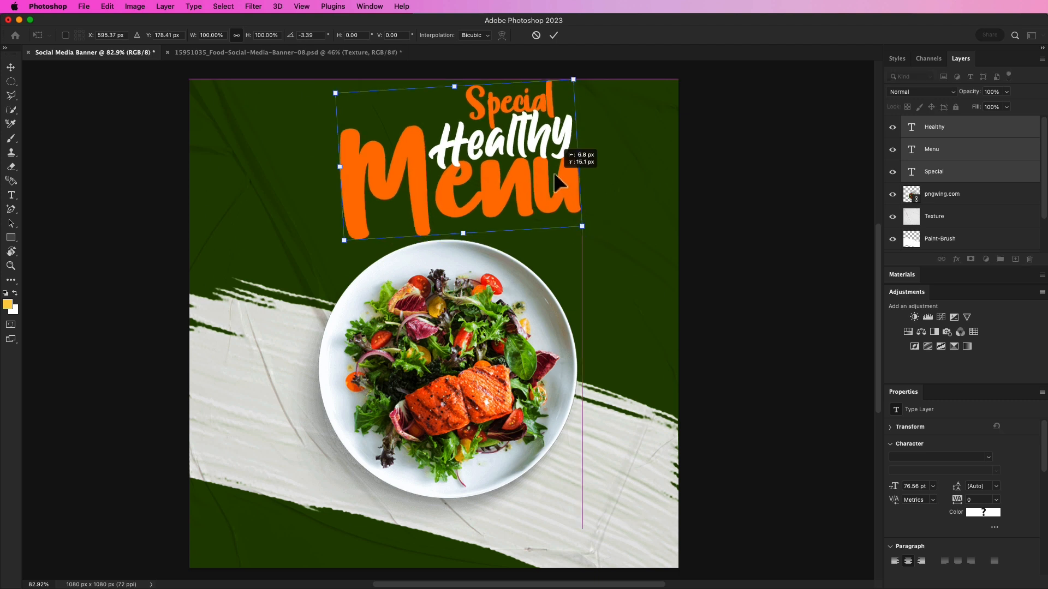
{"action": "left_click_drag", "start_coordinate": [577, 154], "coordinate": [562, 156]}
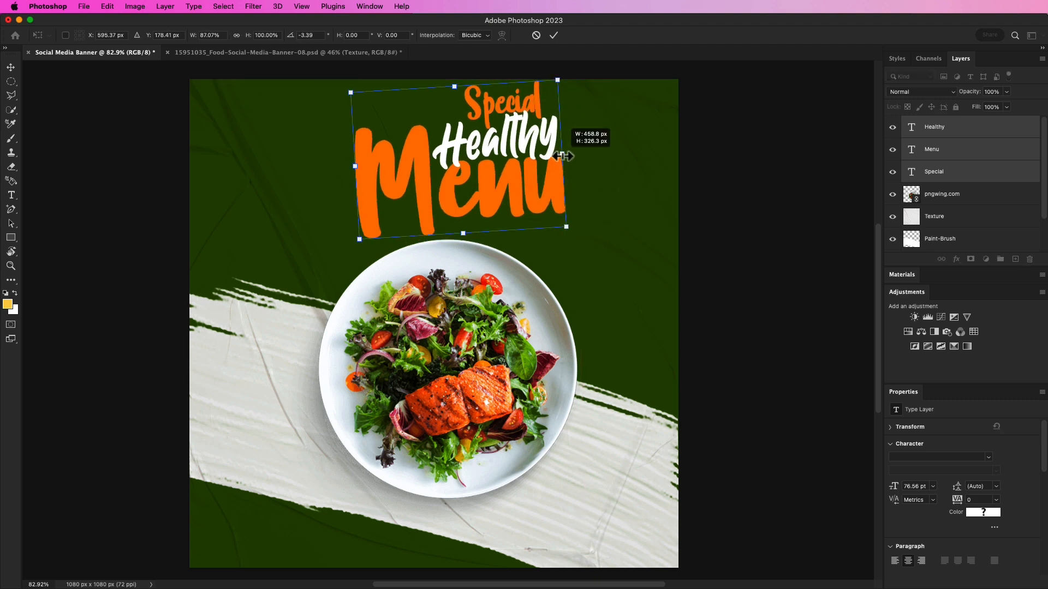
{"action": "key", "text": "super+z"}
{"action": "left_click_drag", "start_coordinate": [574, 83], "coordinate": [554, 94]}
{"action": "left_click", "coordinate": [554, 37]}
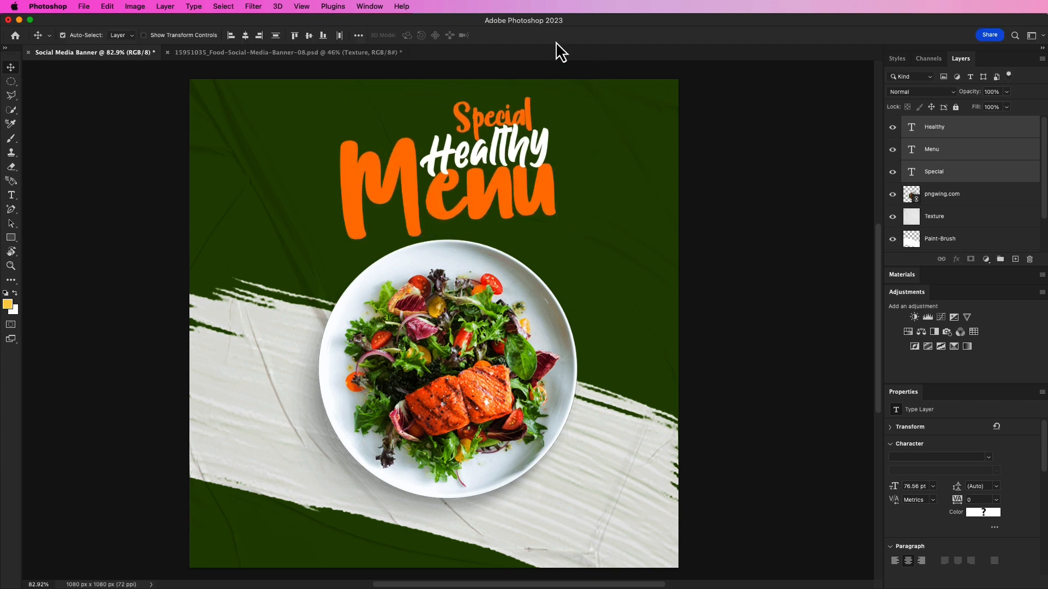
{"action": "left_click_drag", "start_coordinate": [508, 191], "coordinate": [518, 182]}
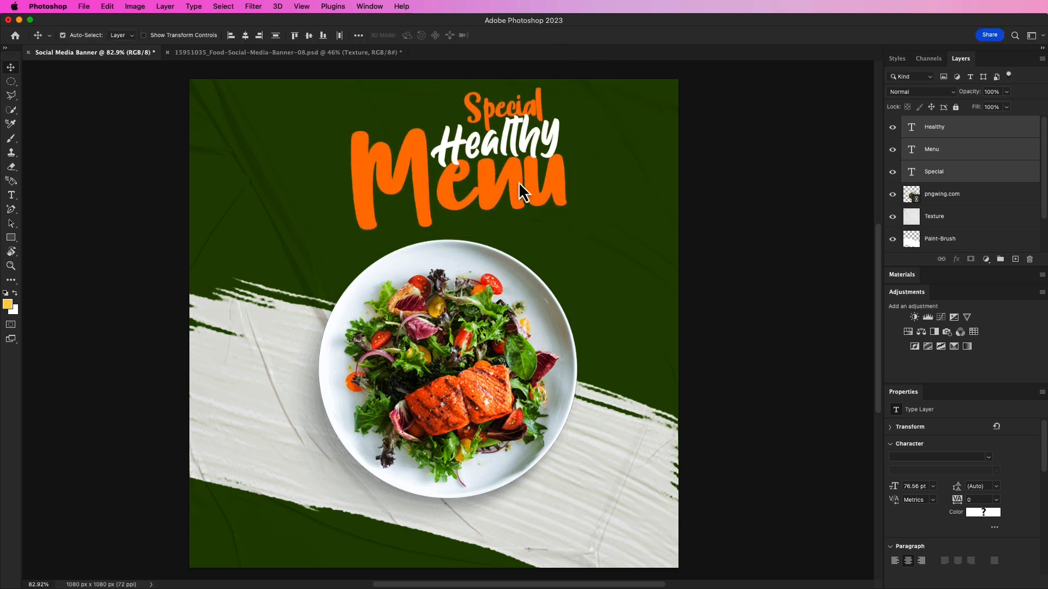
Nudge the Special text slightly up and left, then deselect all layers
{"action": "left_click", "coordinate": [706, 169]}
{"action": "double_click", "coordinate": [480, 107]}
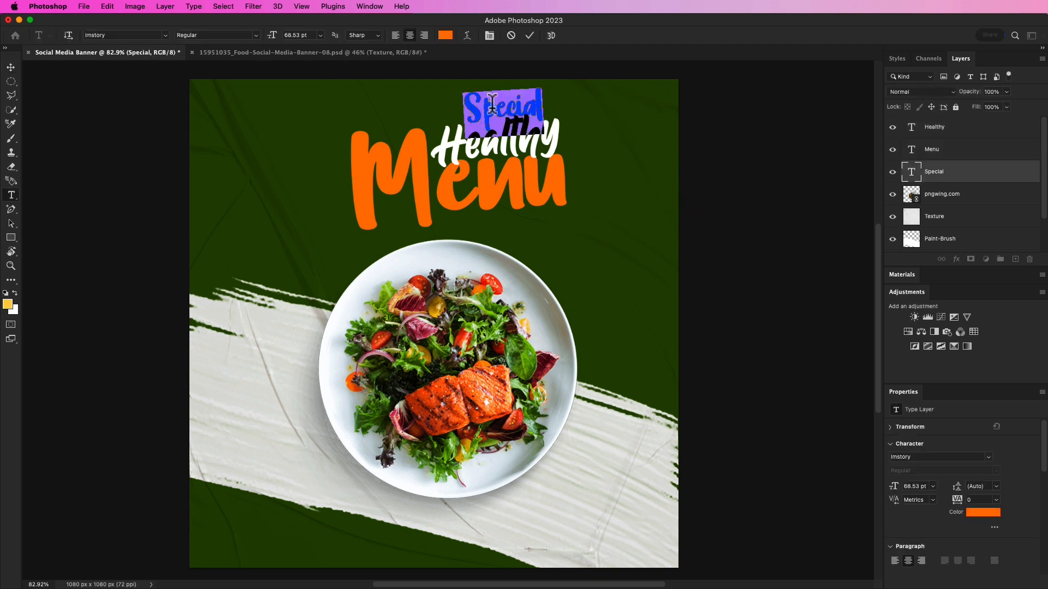
{"action": "left_click", "coordinate": [529, 35]}
{"action": "key", "text": "v"}
{"action": "left_click_drag", "start_coordinate": [539, 107], "coordinate": [535, 101]}
{"action": "left_click", "coordinate": [705, 183]}
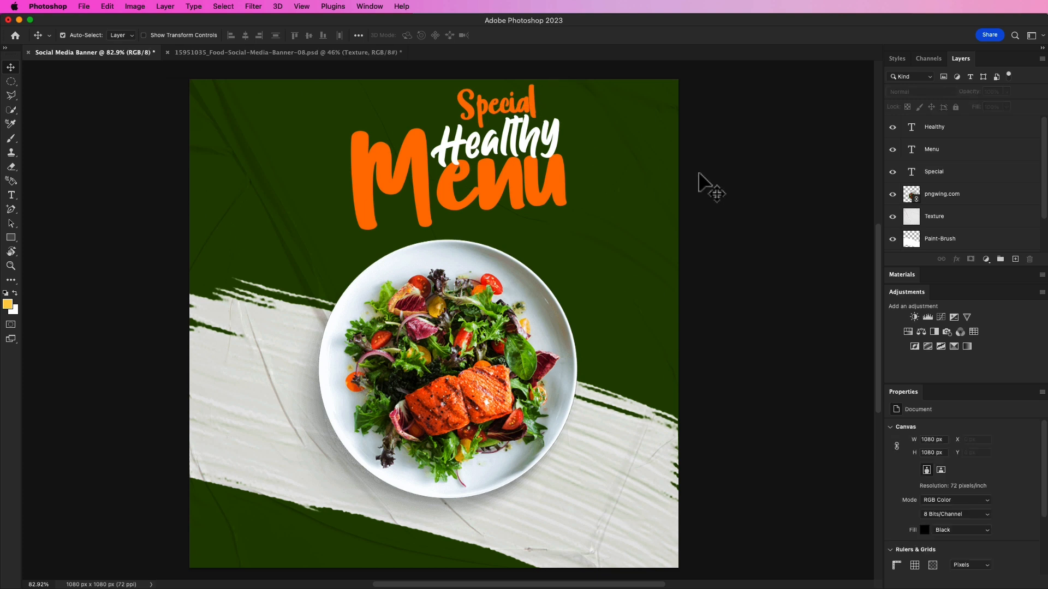
Add a new 'This Weekend Only' text line beside the plate
{"action": "left_click", "coordinate": [12, 198]}
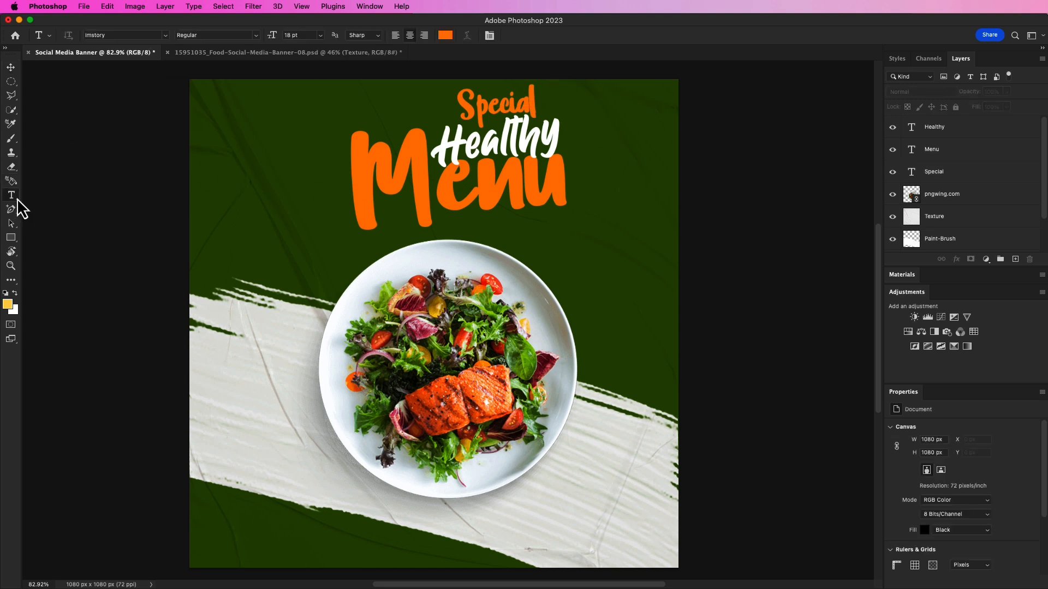
{"action": "left_click", "coordinate": [524, 233]}
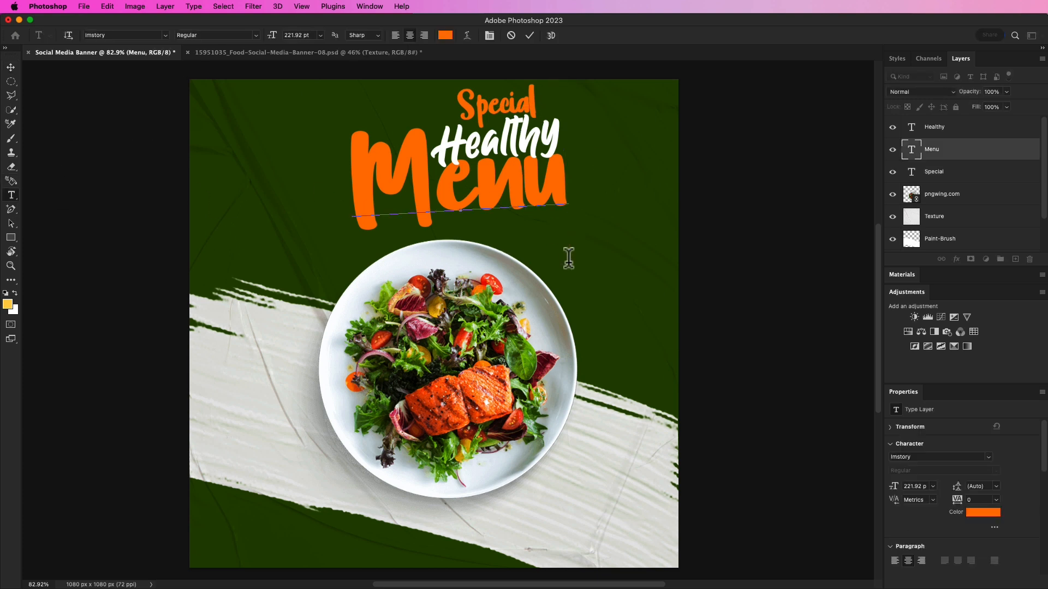
{"action": "left_click", "coordinate": [579, 294]}
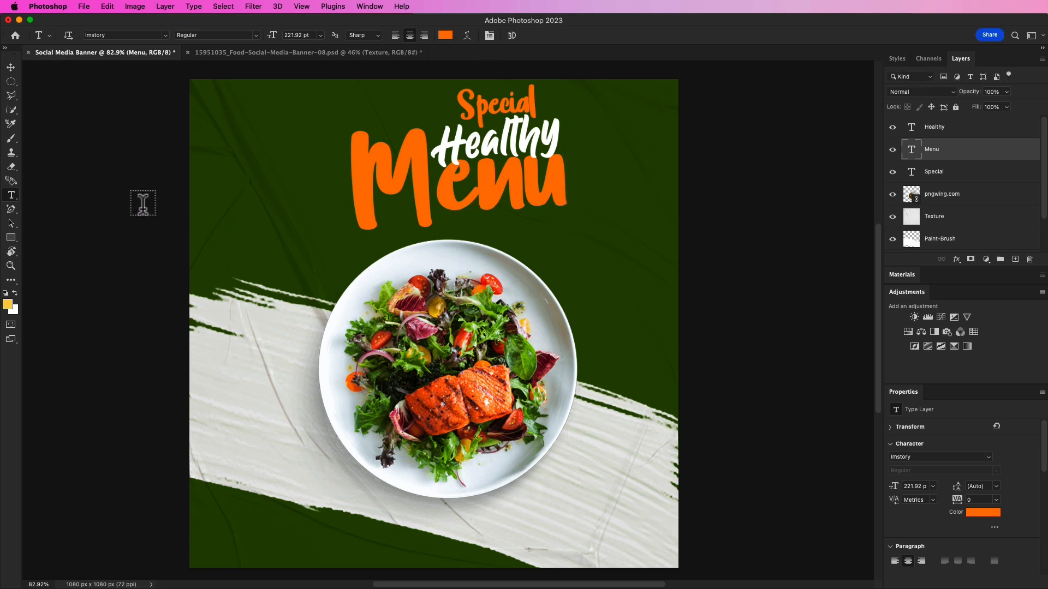
{"action": "left_click", "coordinate": [596, 299]}
{"action": "type", "text": "This"}
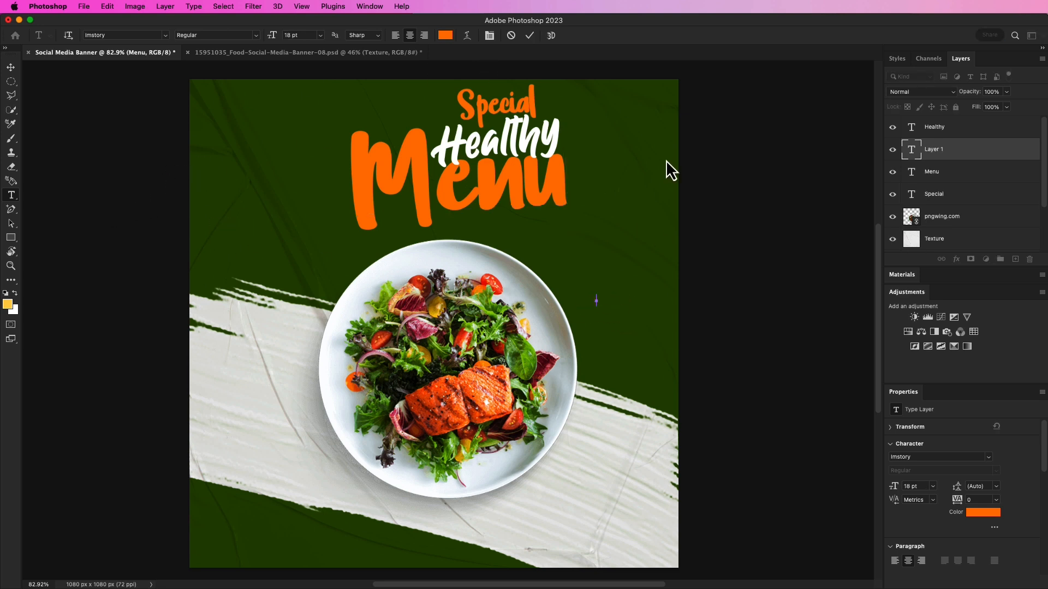
{"action": "type", "text": " Weekend Only"}
{"action": "left_click", "coordinate": [529, 36]}
Enlarge 'This Weekend Only' about 224%, place it under Menu, and tilt it to match
{"action": "key", "text": "v"}
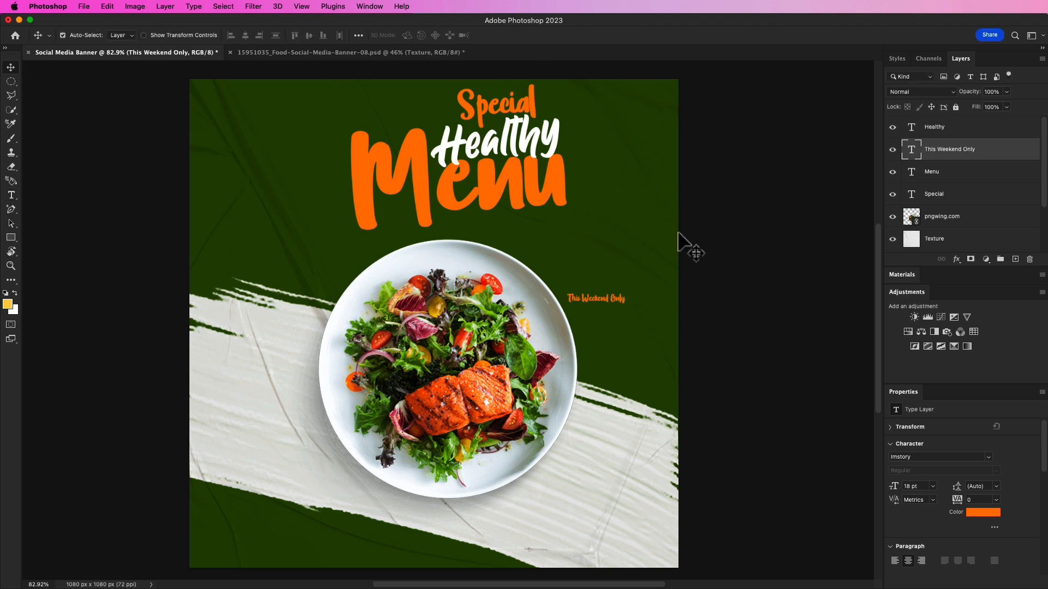
{"action": "key", "text": "super+t"}
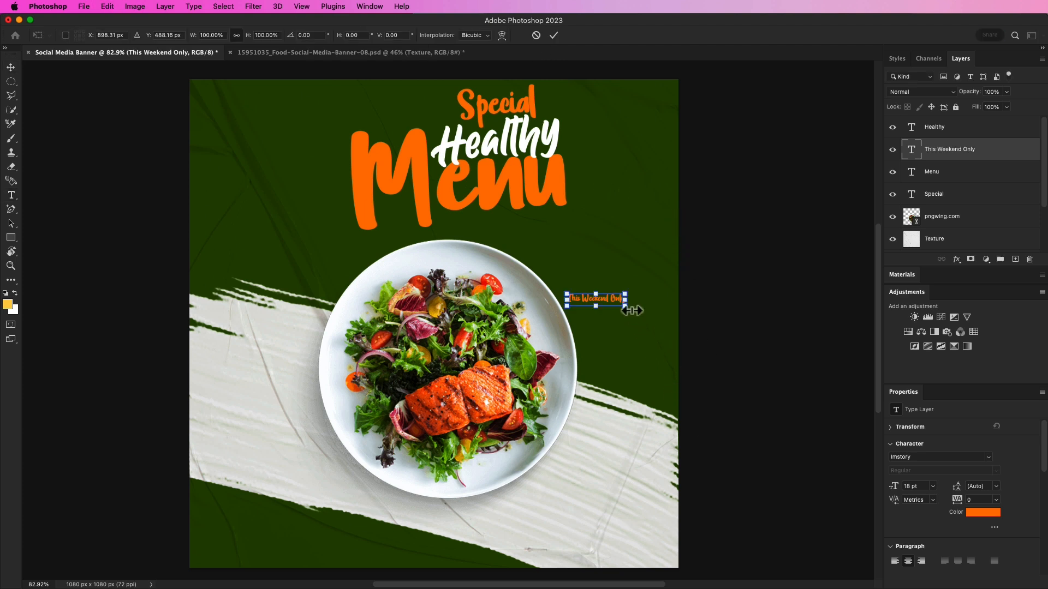
{"action": "left_click_drag", "start_coordinate": [625, 306], "coordinate": [697, 321]}
{"action": "left_click_drag", "start_coordinate": [643, 298], "coordinate": [546, 217]}
{"action": "left_click_drag", "start_coordinate": [605, 255], "coordinate": [558, 221]}
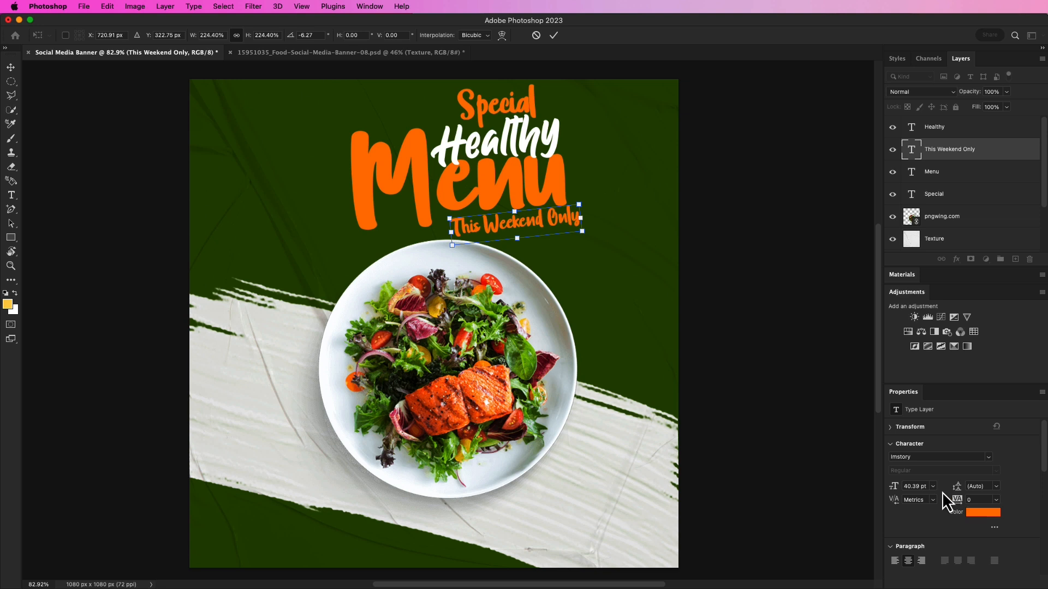
{"action": "left_click", "coordinate": [554, 35]}
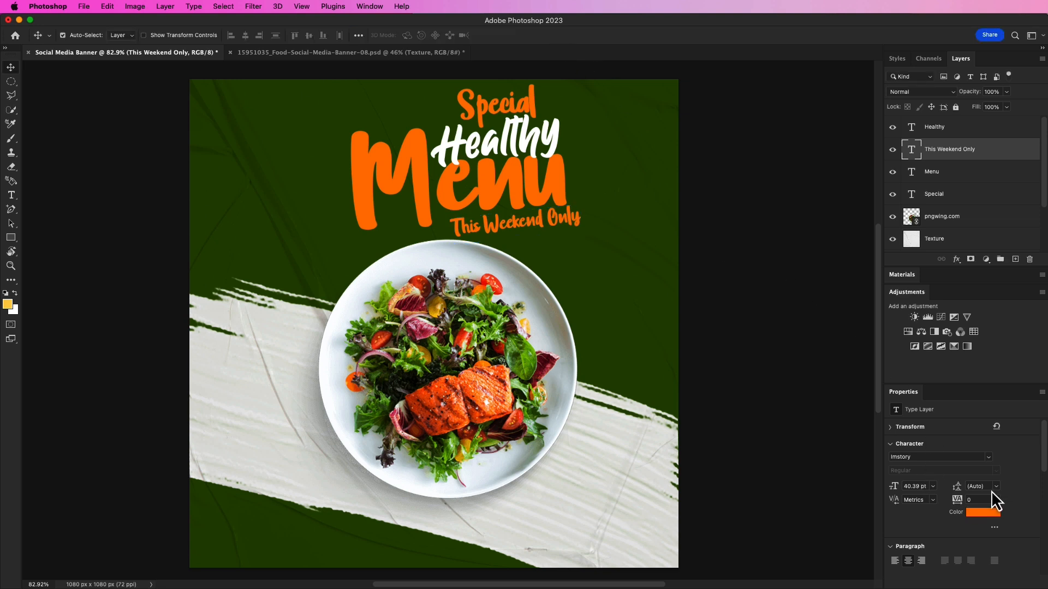
Set the 'This Weekend Only' text colour to ffffff
{"action": "left_click", "coordinate": [983, 513]}
{"action": "type", "text": "ffffff"}
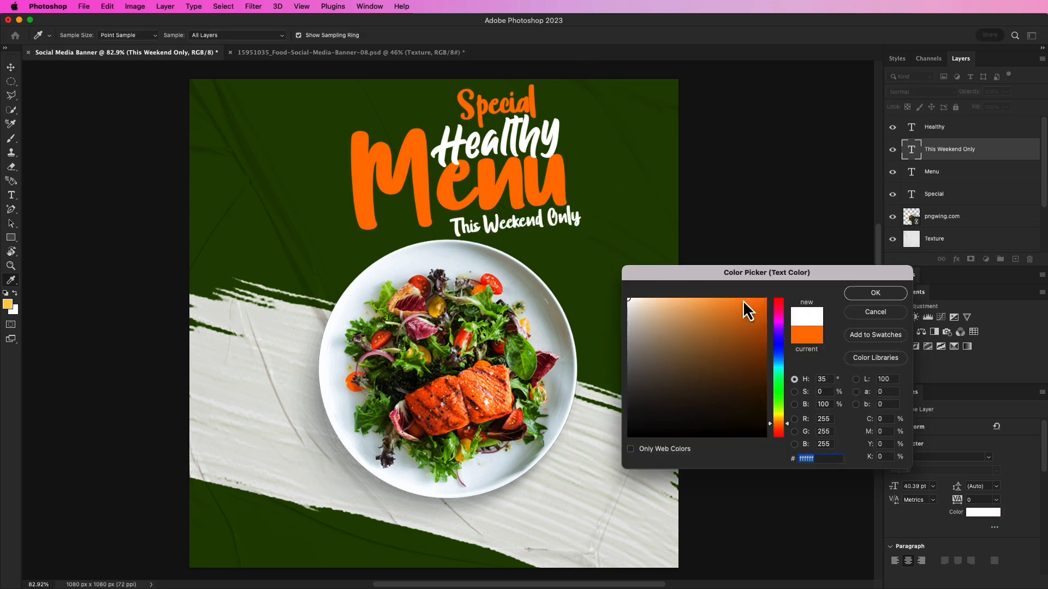
{"action": "left_click", "coordinate": [867, 293]}
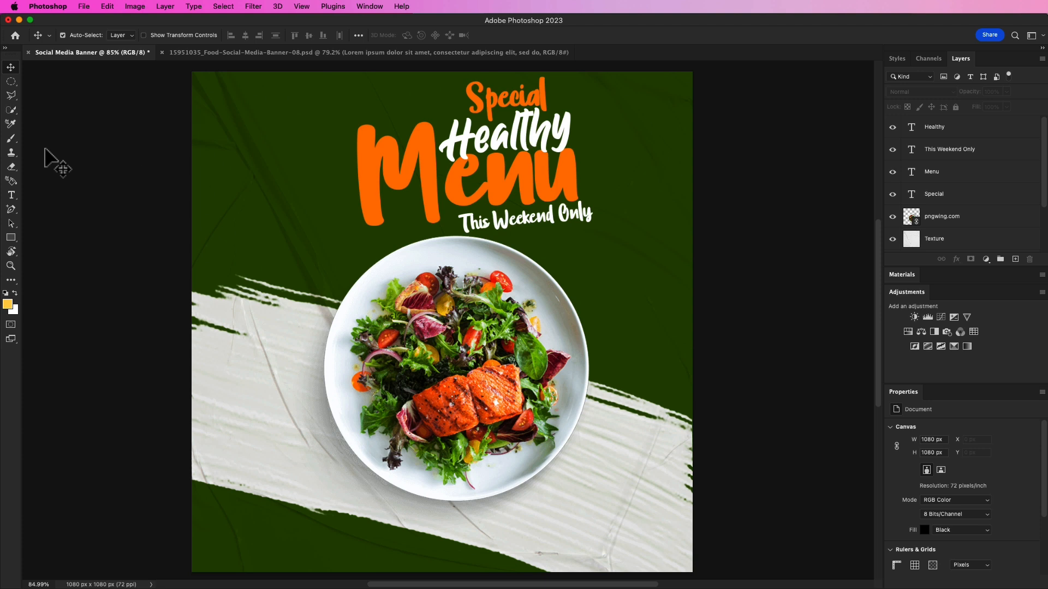
Draw a placeholder Lorem ipsum paragraph box along the banner's bottom and position it
{"action": "left_click", "coordinate": [11, 195]}
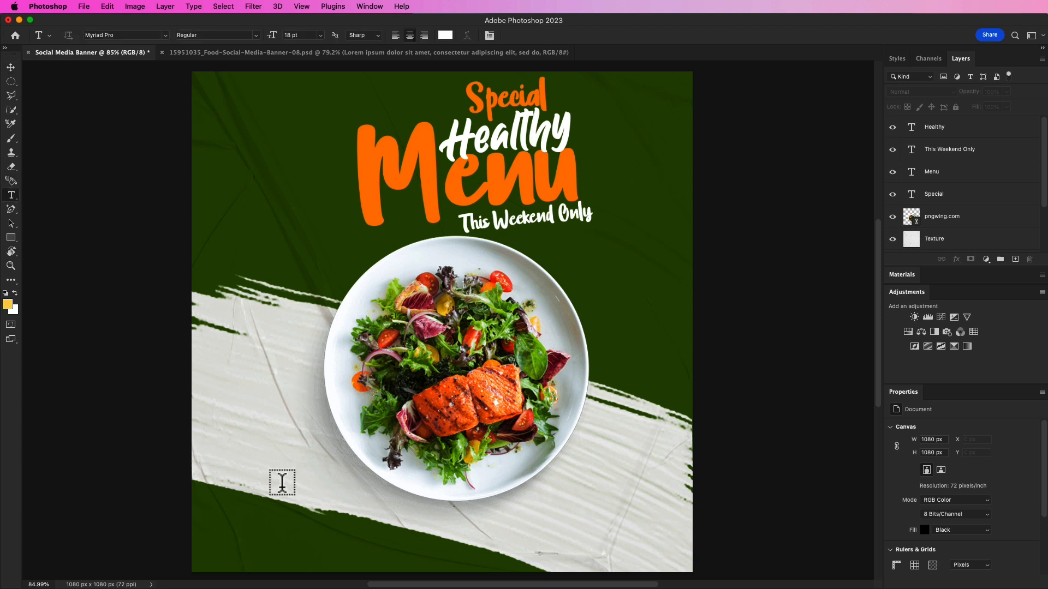
{"action": "left_click_drag", "start_coordinate": [266, 510], "coordinate": [574, 559]}
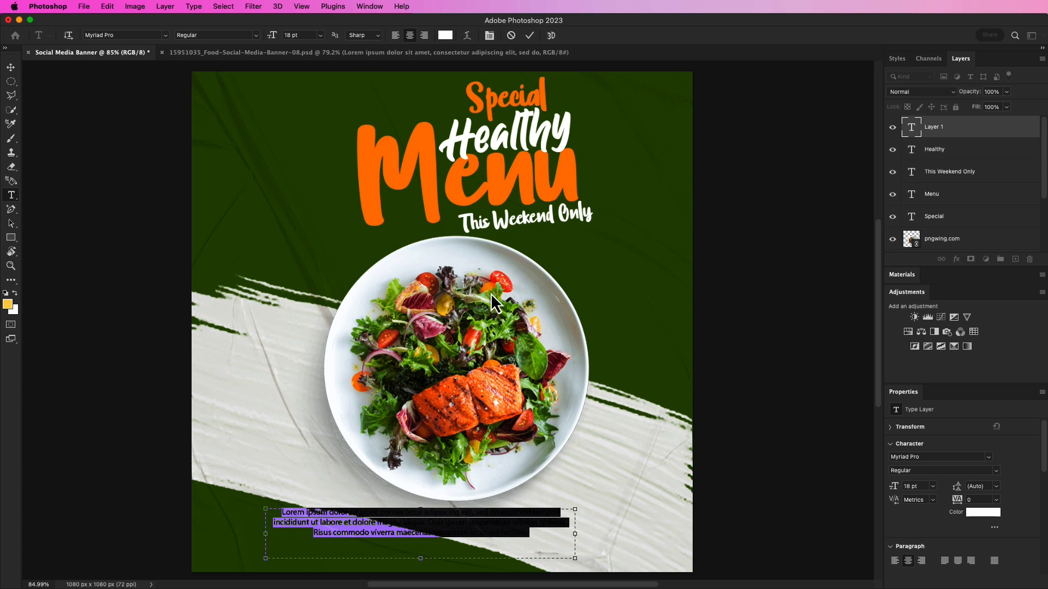
{"action": "left_click", "coordinate": [529, 34]}
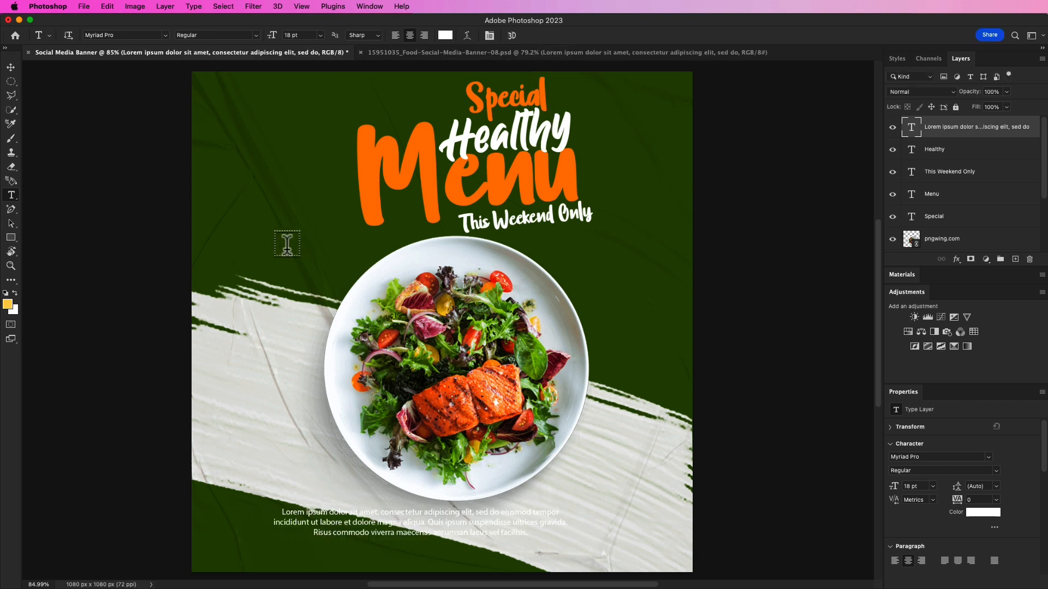
{"action": "left_click", "coordinate": [15, 70]}
{"action": "left_click_drag", "start_coordinate": [373, 490], "coordinate": [374, 504]}
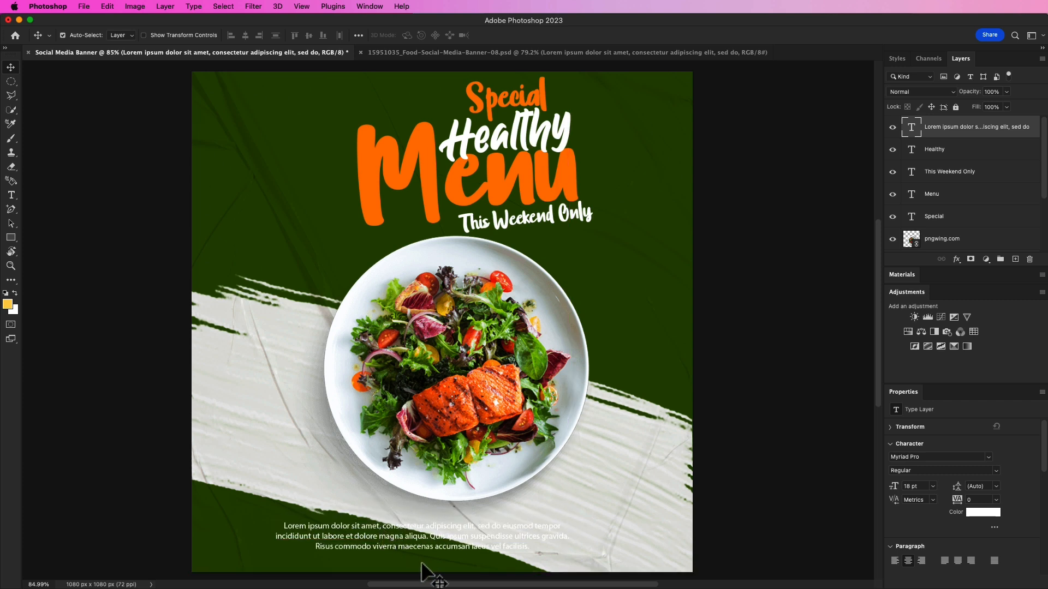
{"action": "left_click_drag", "start_coordinate": [452, 541], "coordinate": [456, 551]}
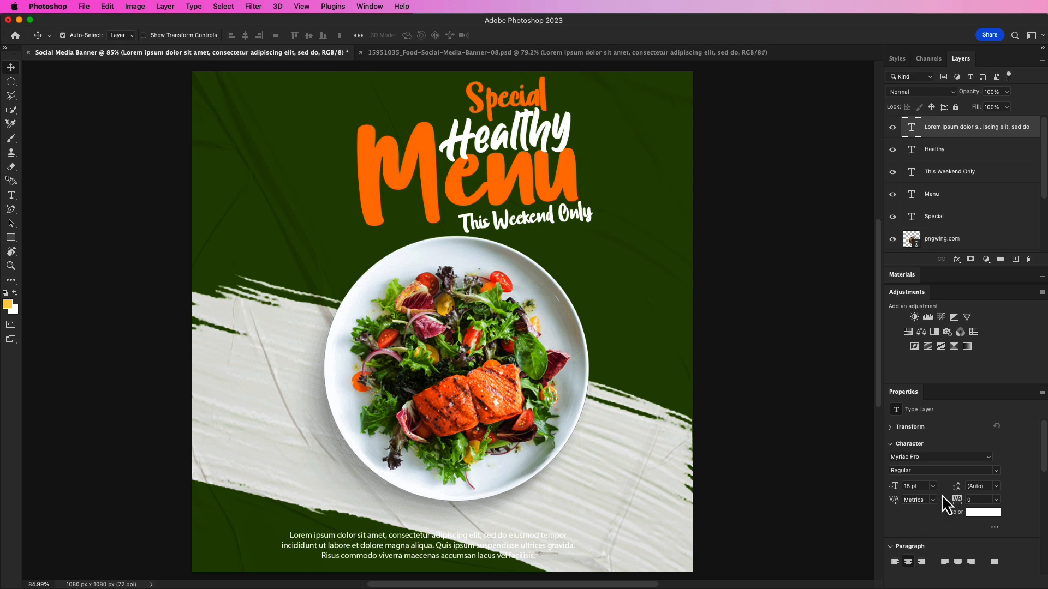
Set the paragraph to 16 pt and shift it right to centre it
{"action": "left_click", "coordinate": [934, 487]}
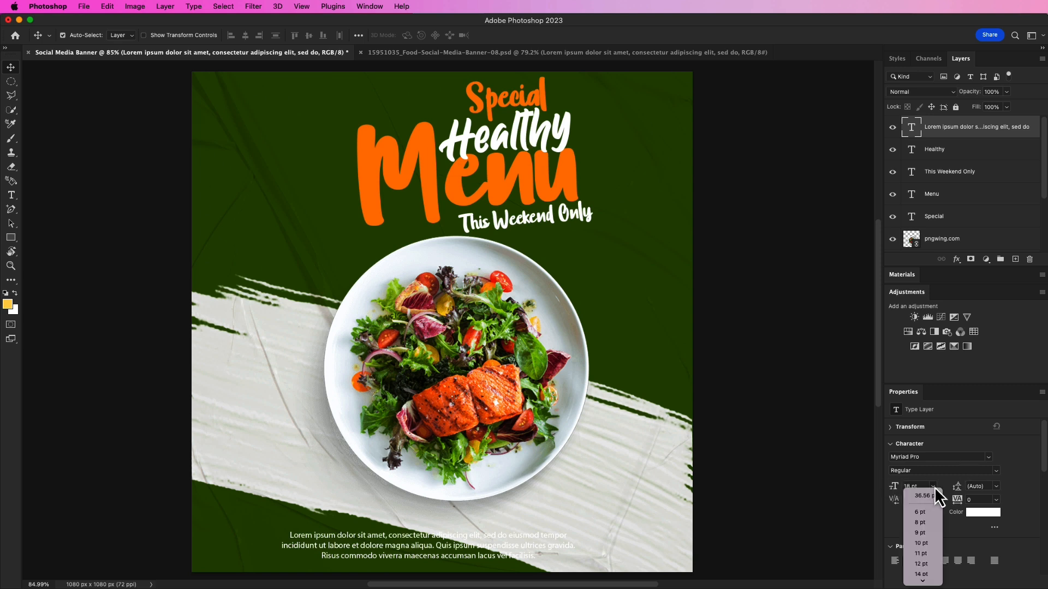
{"action": "left_click", "coordinate": [927, 555]}
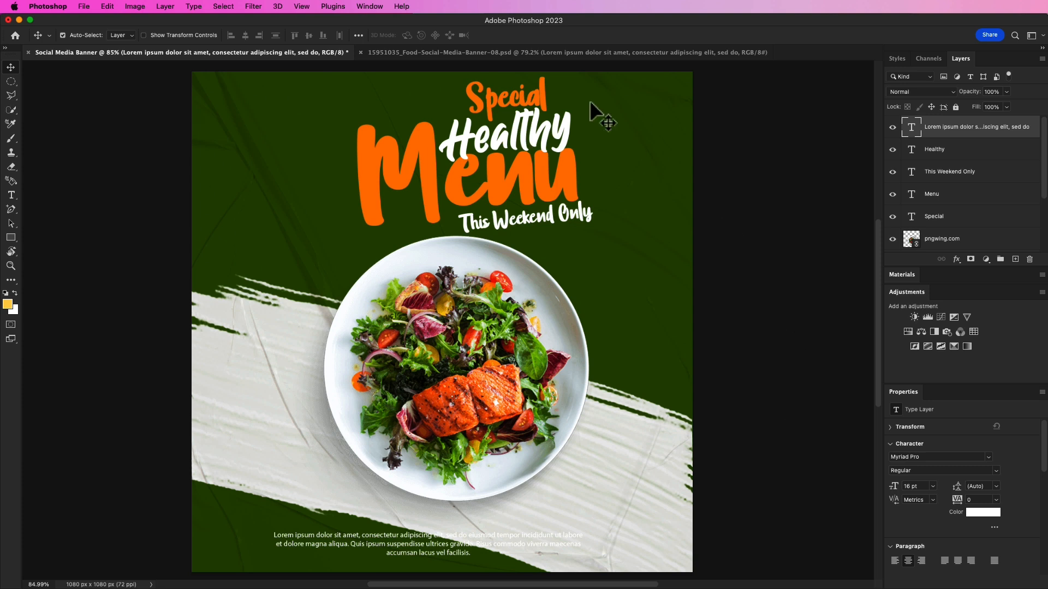
{"action": "left_click", "coordinate": [760, 215]}
{"action": "left_click_drag", "start_coordinate": [445, 540], "coordinate": [453, 542]}
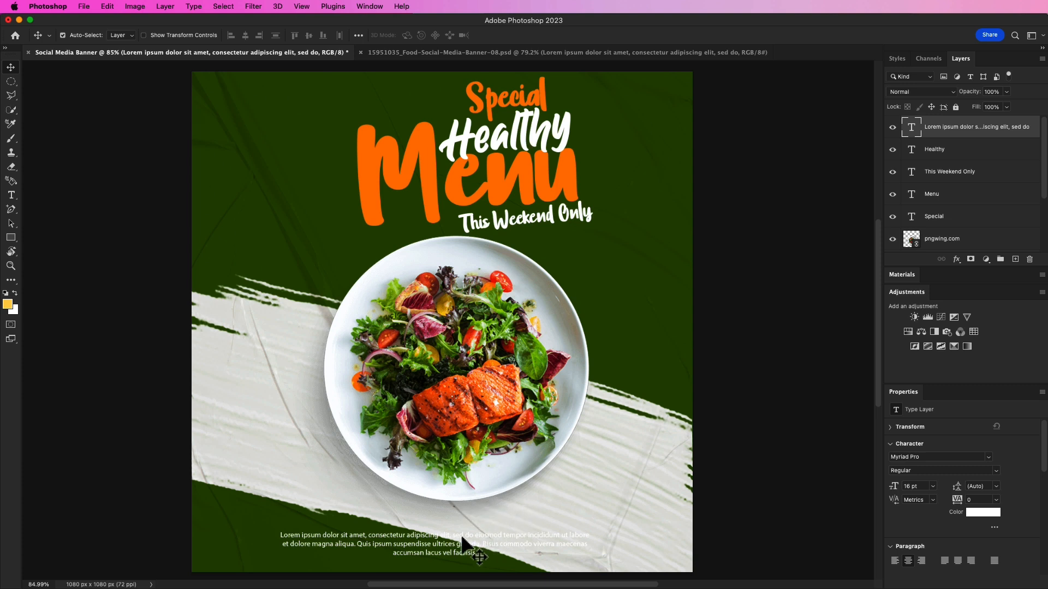
Type 'FREE HOME' / 'DELIVERY' as two-line text right of the plate
{"action": "left_click", "coordinate": [710, 321]}
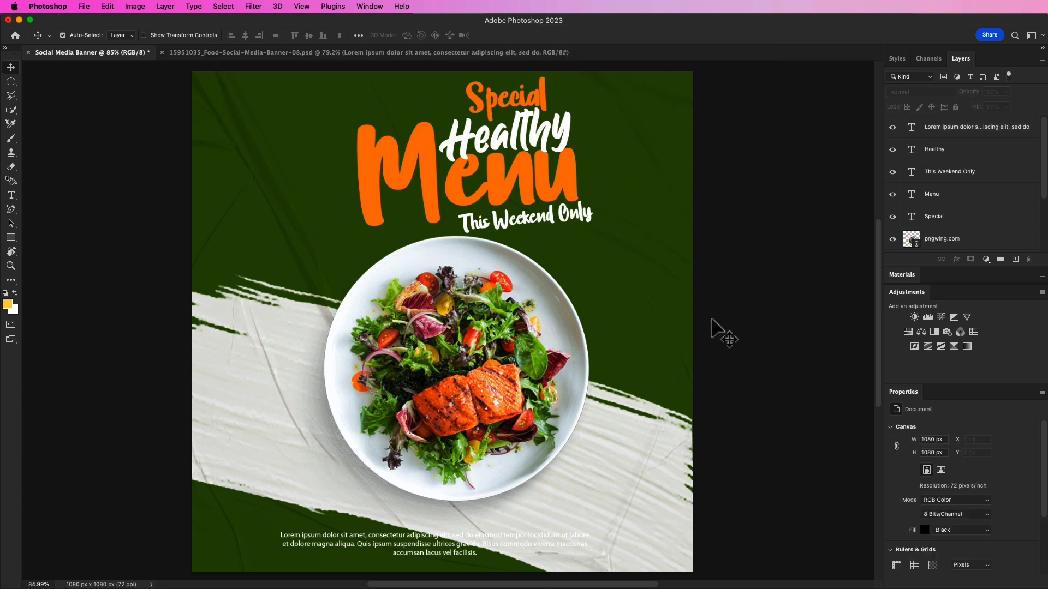
{"action": "key", "text": "space"}
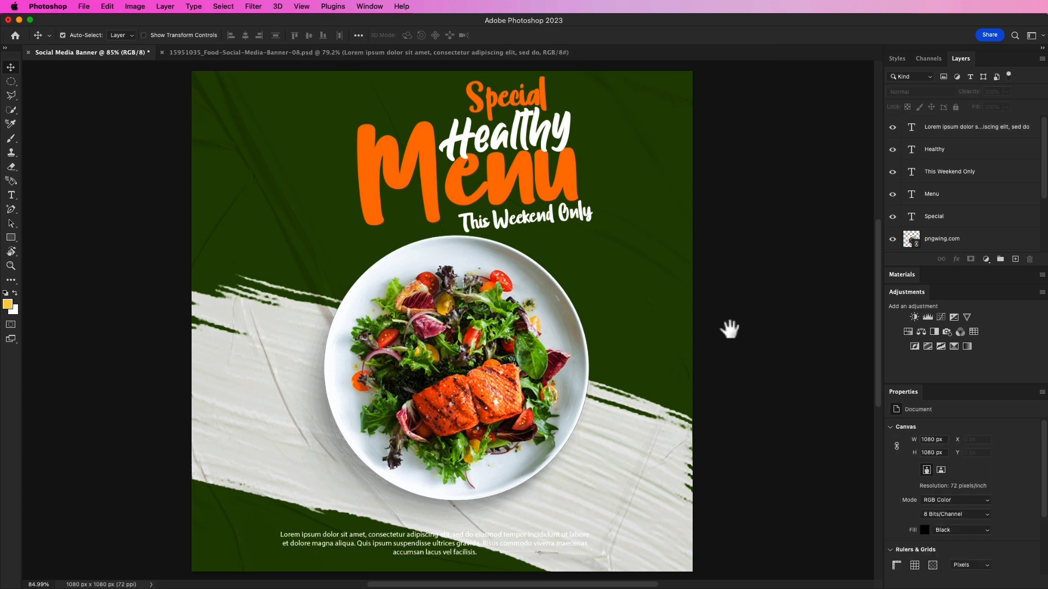
{"action": "left_click_drag", "start_coordinate": [729, 332], "coordinate": [729, 330]}
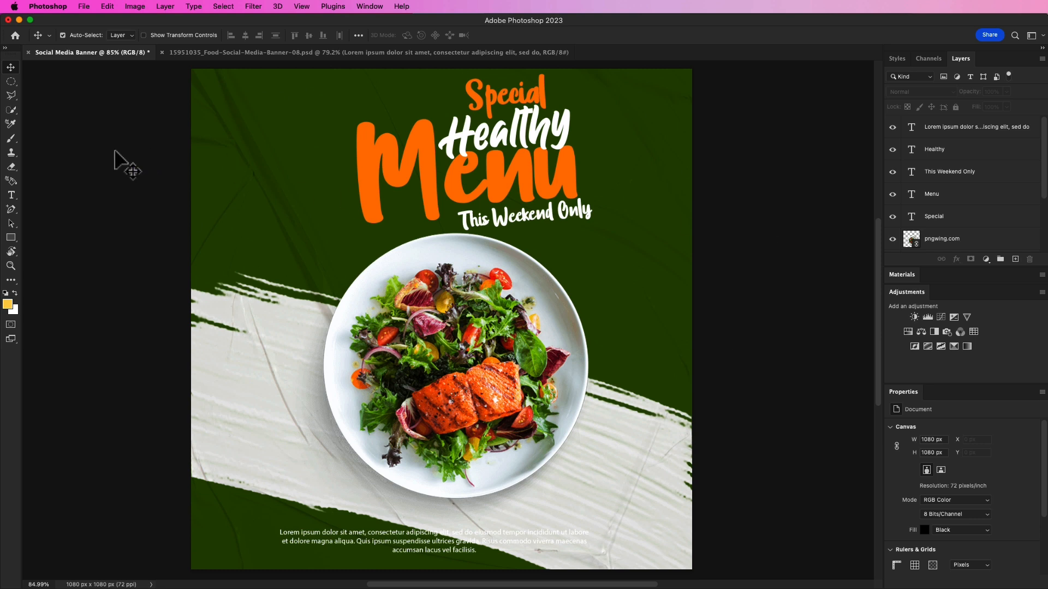
{"action": "left_click", "coordinate": [11, 195]}
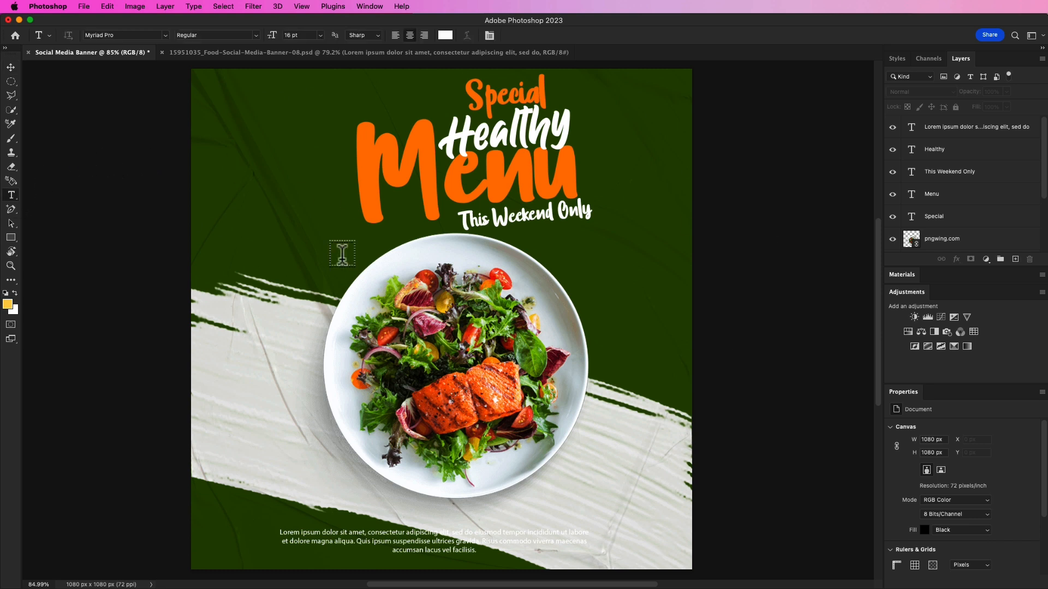
{"action": "left_click", "coordinate": [595, 277]}
{"action": "type", "text": "FREE HOME"}
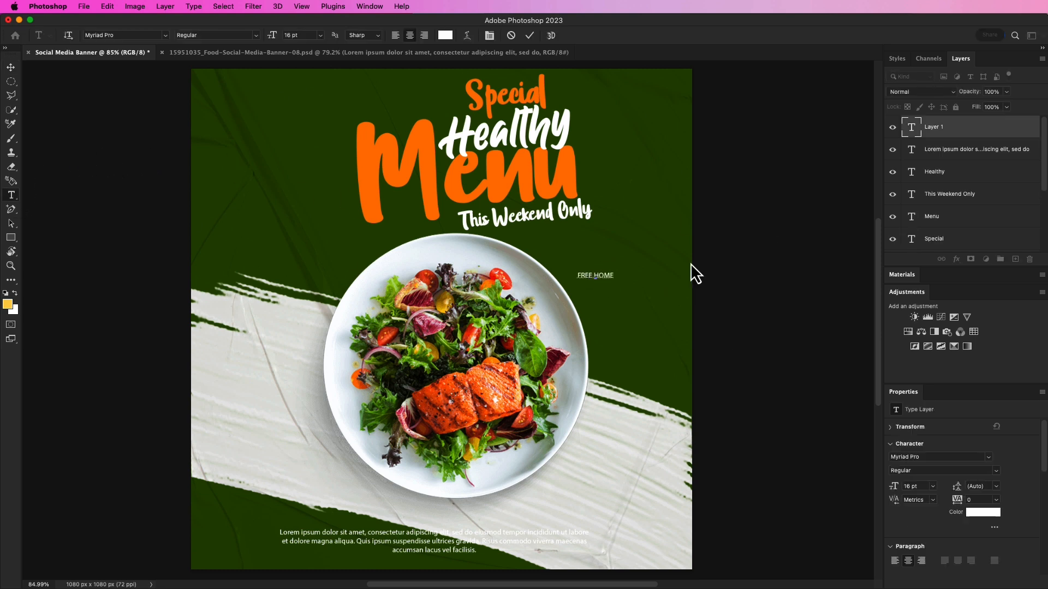
{"action": "key", "text": "Return"}
{"action": "type", "text": "DELIVERY"}
{"action": "left_click", "coordinate": [530, 35]}
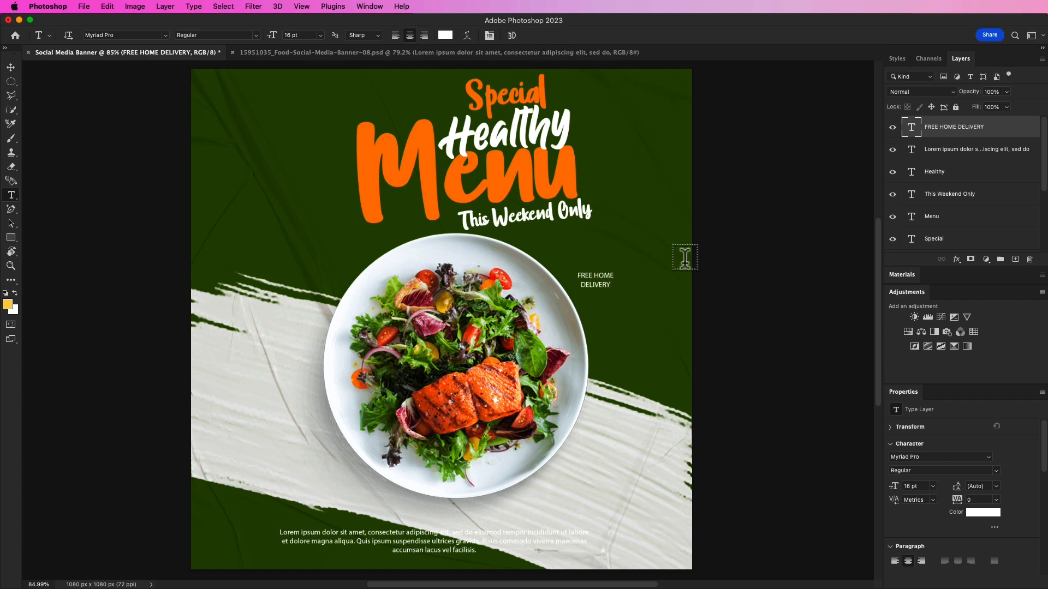
Enlarge the FREE HOME DELIVERY text to about double size and set it in Futura
{"action": "key", "text": "super+t"}
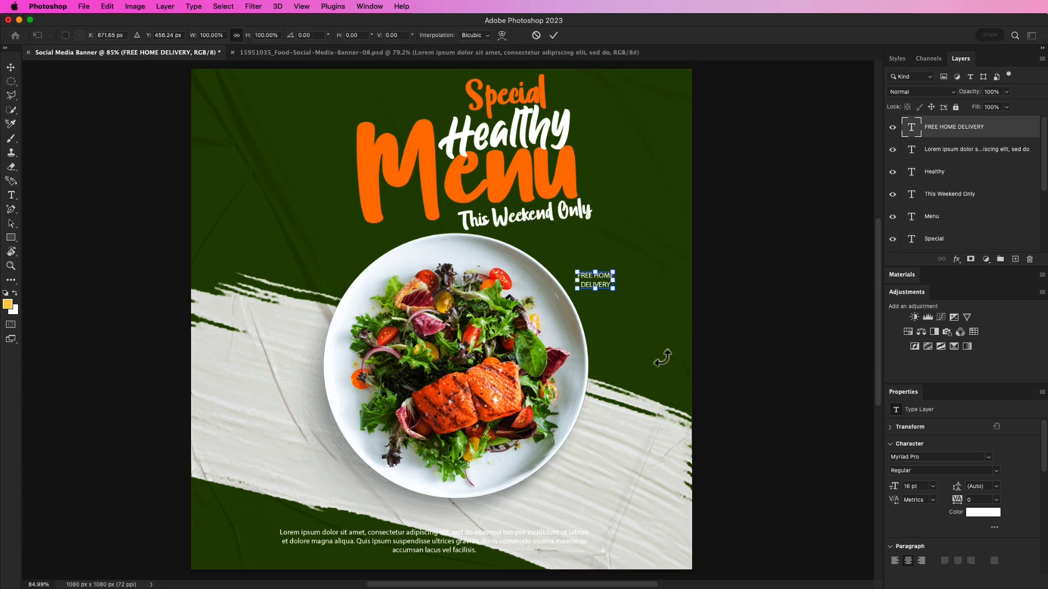
{"action": "left_click_drag", "start_coordinate": [615, 291], "coordinate": [643, 307]}
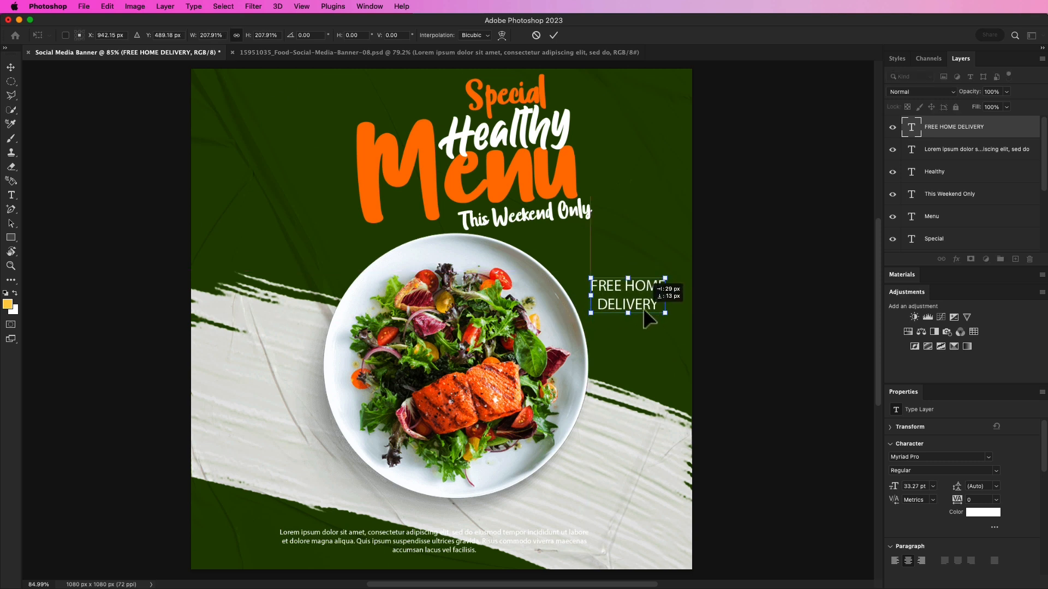
{"action": "key", "text": "Return"}
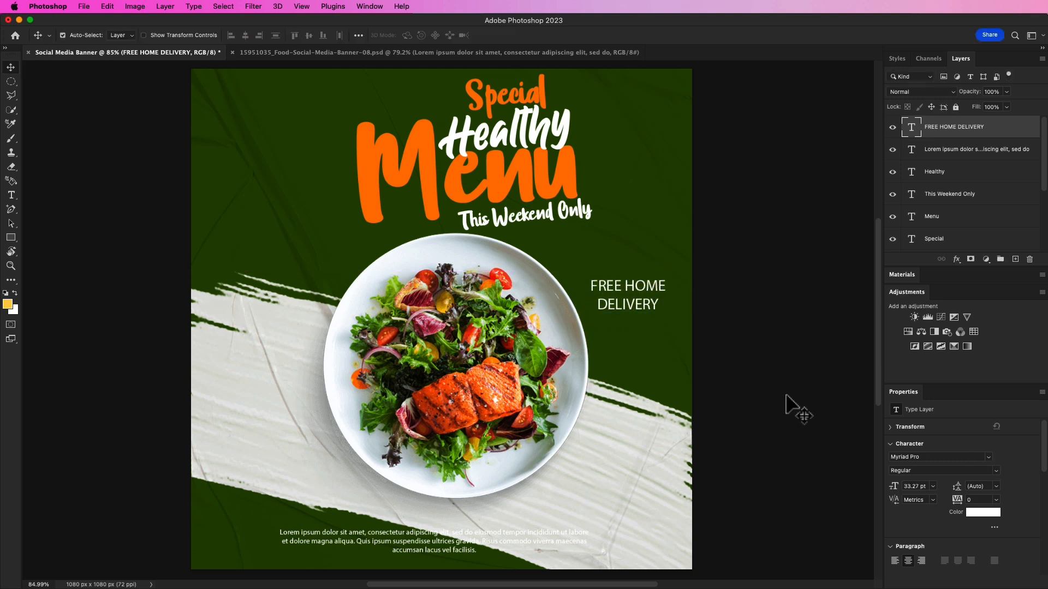
{"action": "left_click", "coordinate": [988, 457]}
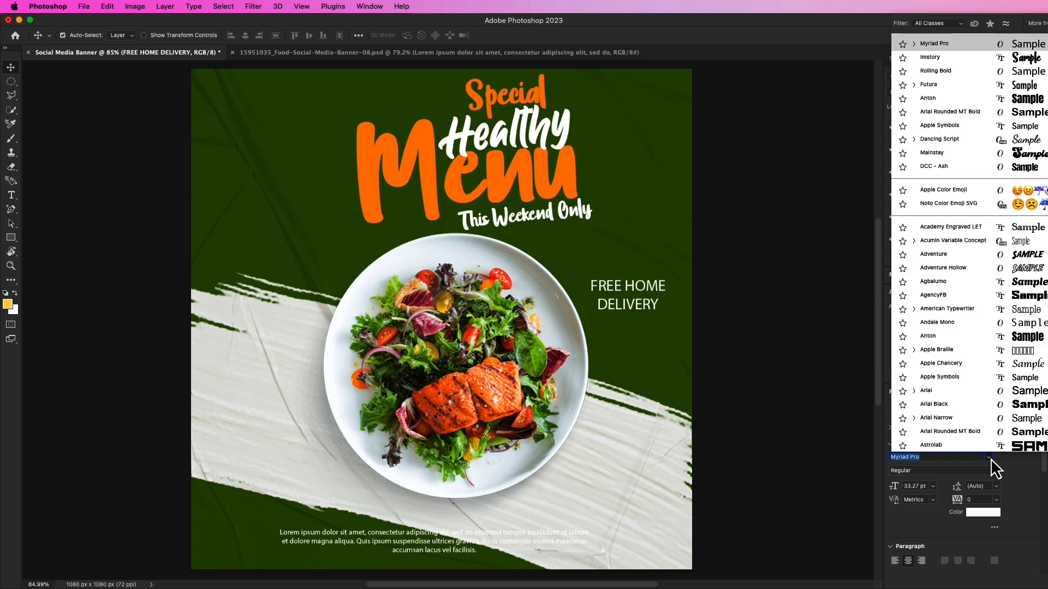
{"action": "left_click", "coordinate": [961, 85]}
{"action": "left_click_drag", "start_coordinate": [659, 288], "coordinate": [661, 298]}
Tilt the FREE HOME DELIVERY text about 8.5°
{"action": "key", "text": "super+t"}
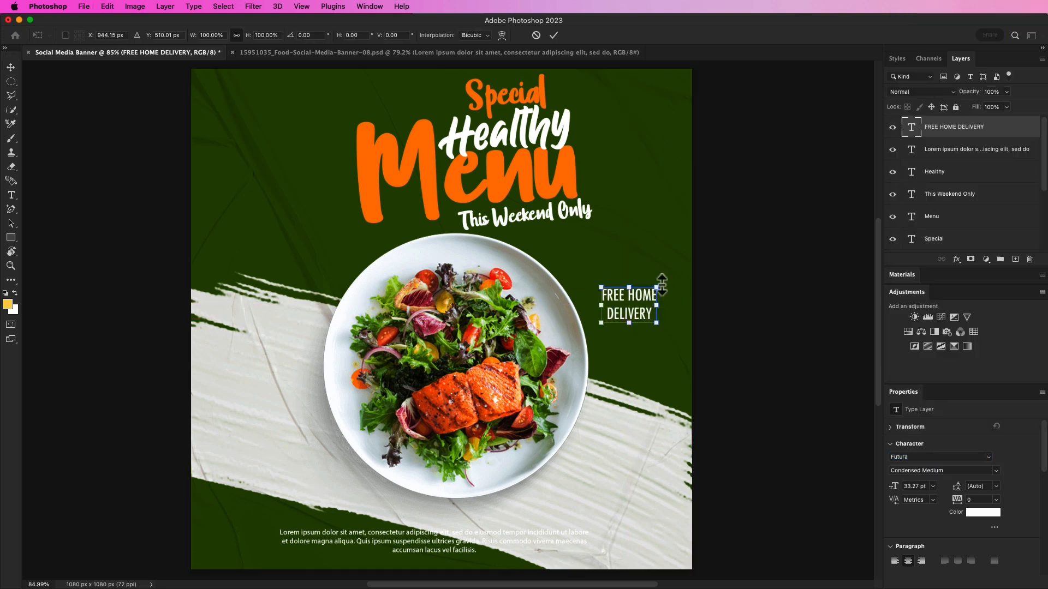
{"action": "mouse_move", "coordinate": [659, 280]}
{"action": "left_mouse_down"}
{"action": "mouse_move", "coordinate": [681, 269]}
{"action": "mouse_move", "coordinate": [675, 285]}
{"action": "left_mouse_up"}
{"action": "left_click", "coordinate": [552, 34]}
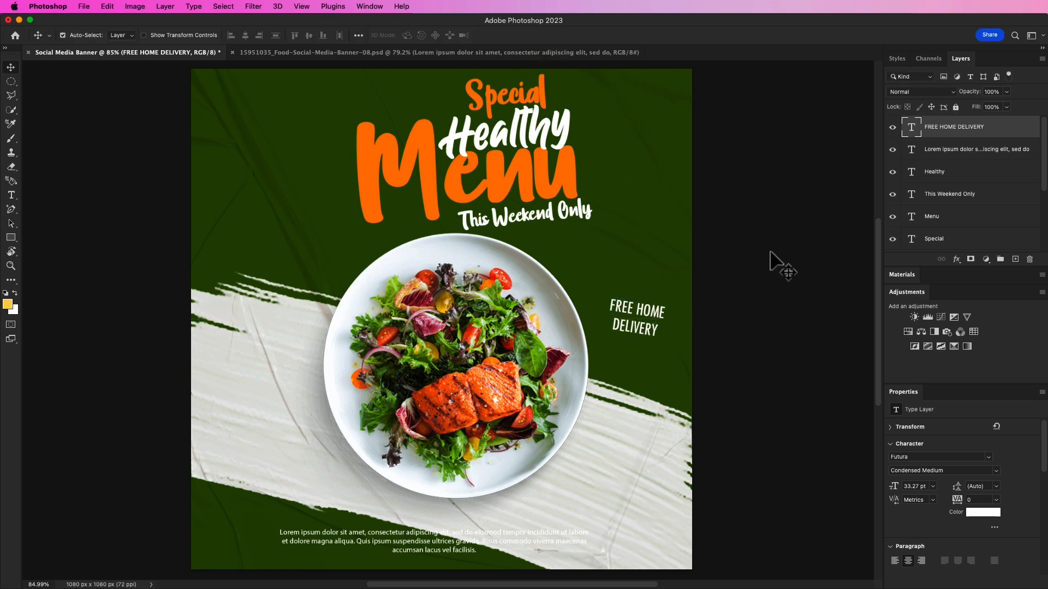
{"action": "left_click", "coordinate": [759, 265]}
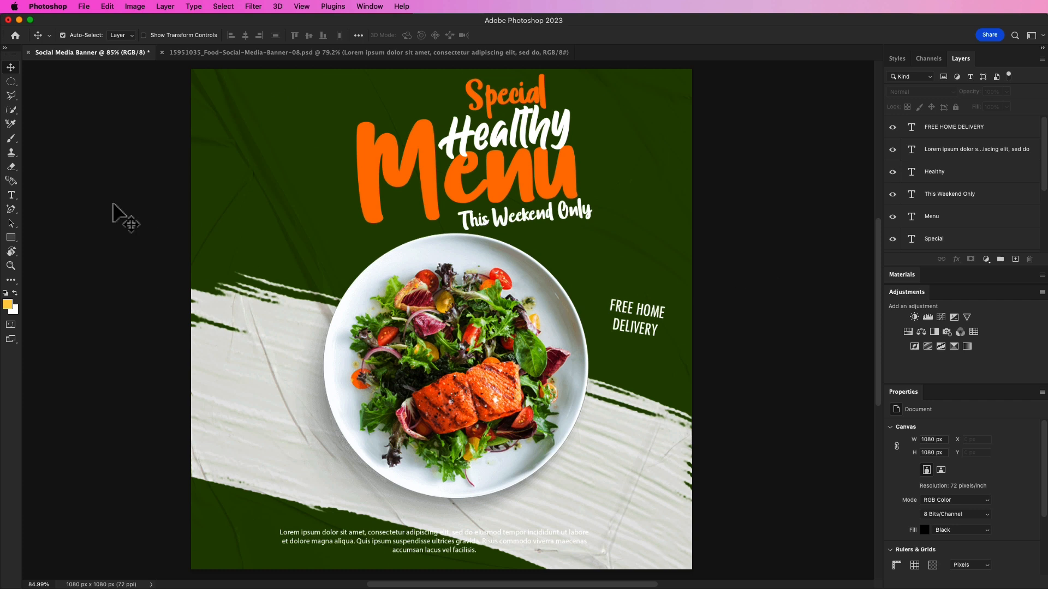
Draw a rectangle at the lower left and round its corners into a pill
{"action": "left_click", "coordinate": [12, 239]}
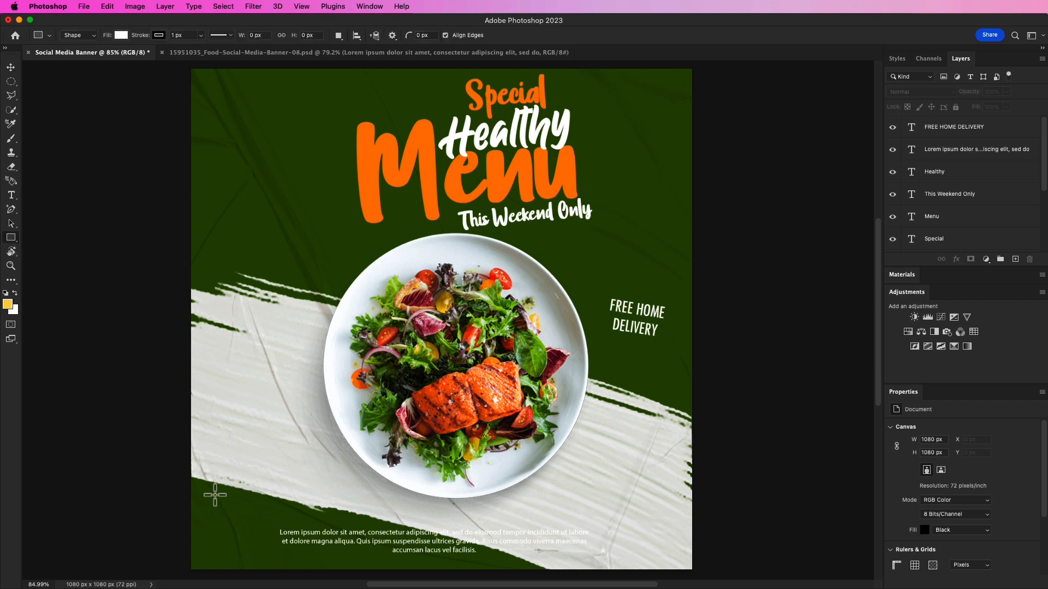
{"action": "left_click_drag", "start_coordinate": [212, 486], "coordinate": [294, 510]}
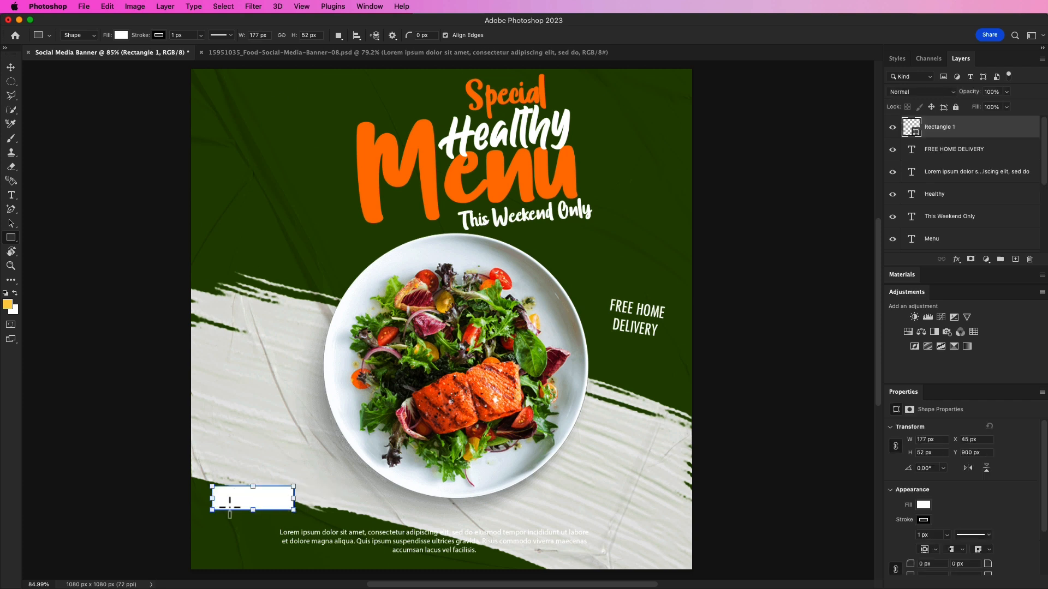
{"action": "scroll", "coordinate": [230, 505], "scroll_direction": "up", "scroll_amount": 5}
{"action": "left_click_drag", "start_coordinate": [123, 415], "coordinate": [368, 469]}
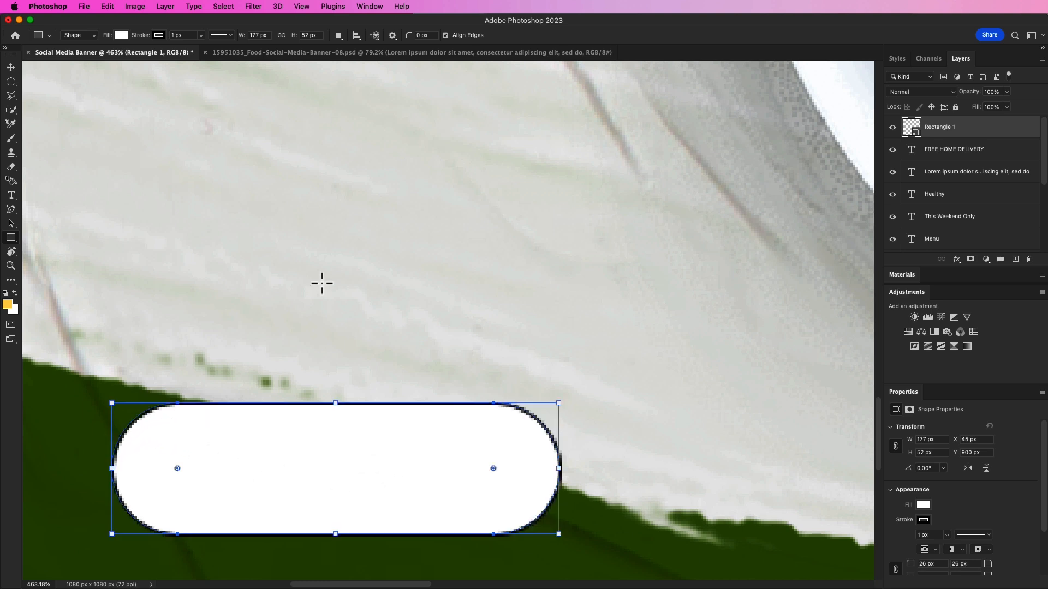
Remove the pill's stroke, fill it orange, and fit the banner in view
{"action": "left_click", "coordinate": [10, 68]}
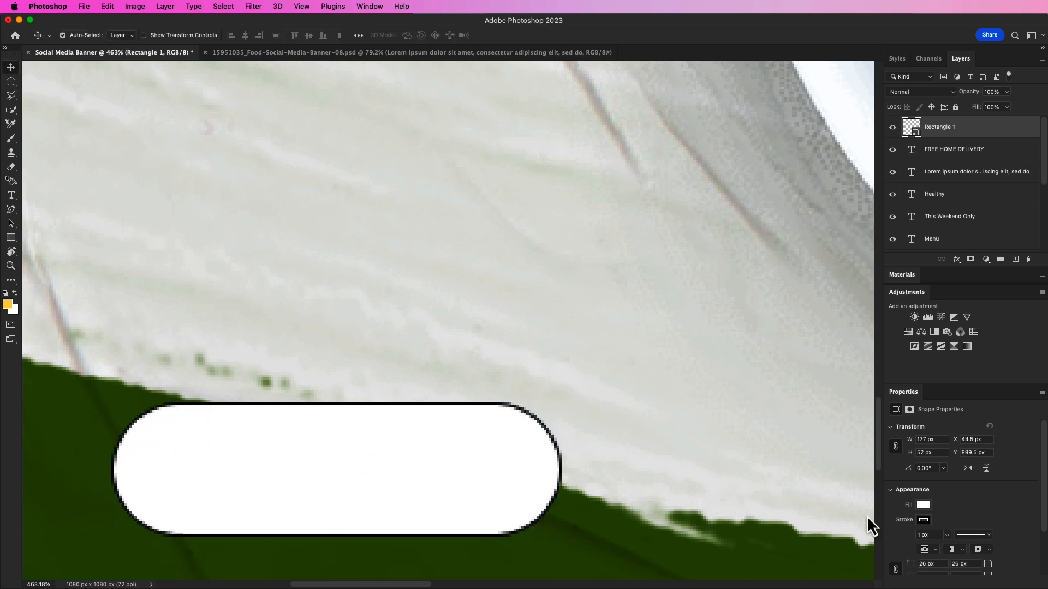
{"action": "left_click", "coordinate": [924, 519]}
{"action": "left_click", "coordinate": [898, 448]}
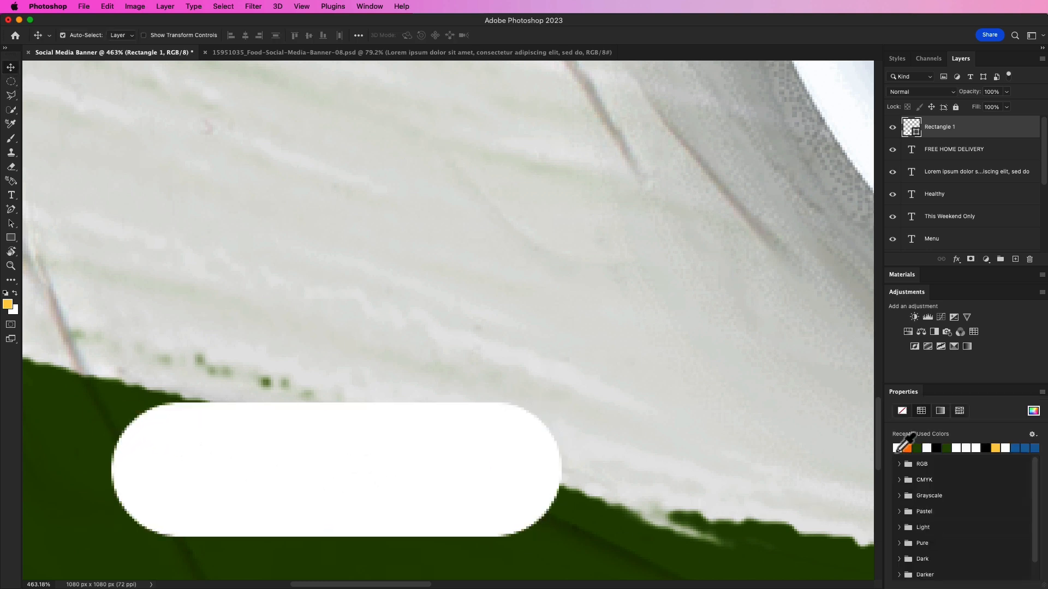
{"action": "left_click", "coordinate": [900, 411]}
{"action": "left_click", "coordinate": [972, 394]}
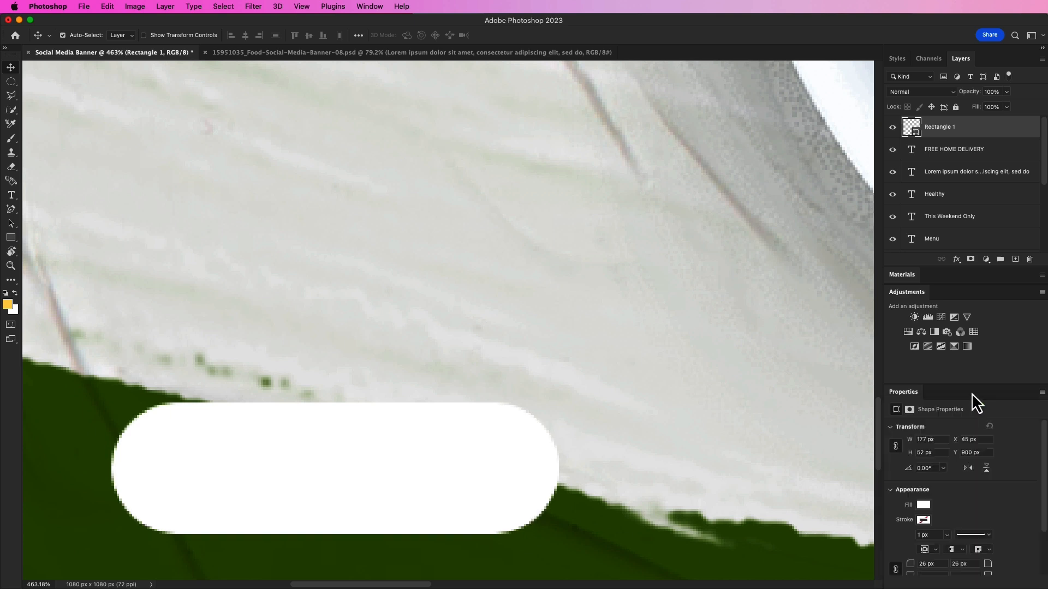
{"action": "left_click", "coordinate": [928, 502]}
{"action": "left_click", "coordinate": [909, 446]}
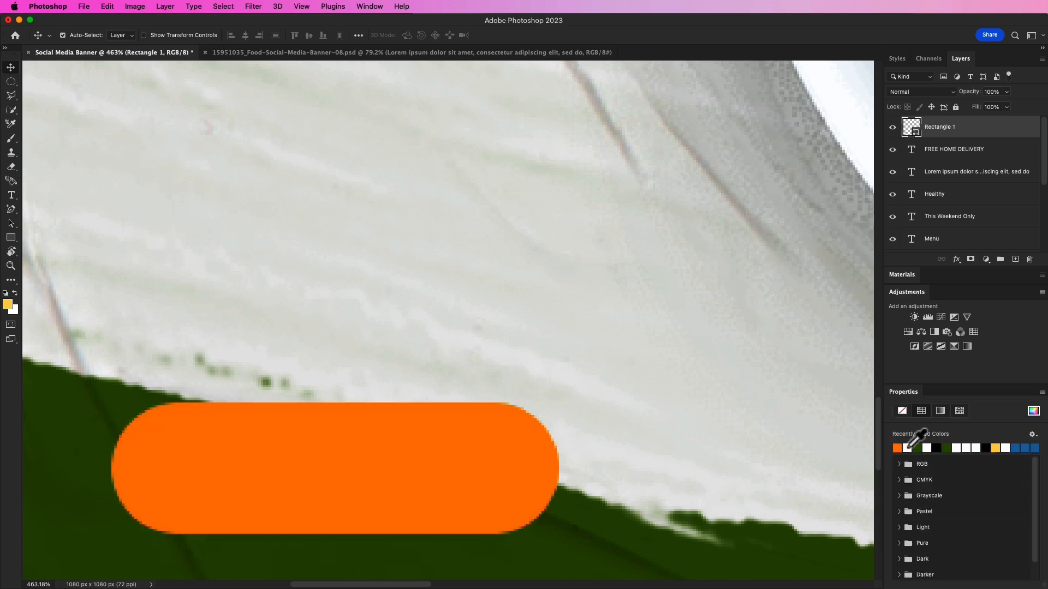
{"action": "left_click", "coordinate": [976, 395]}
{"action": "left_click", "coordinate": [732, 472]}
{"action": "key", "text": "ctrl+0"}
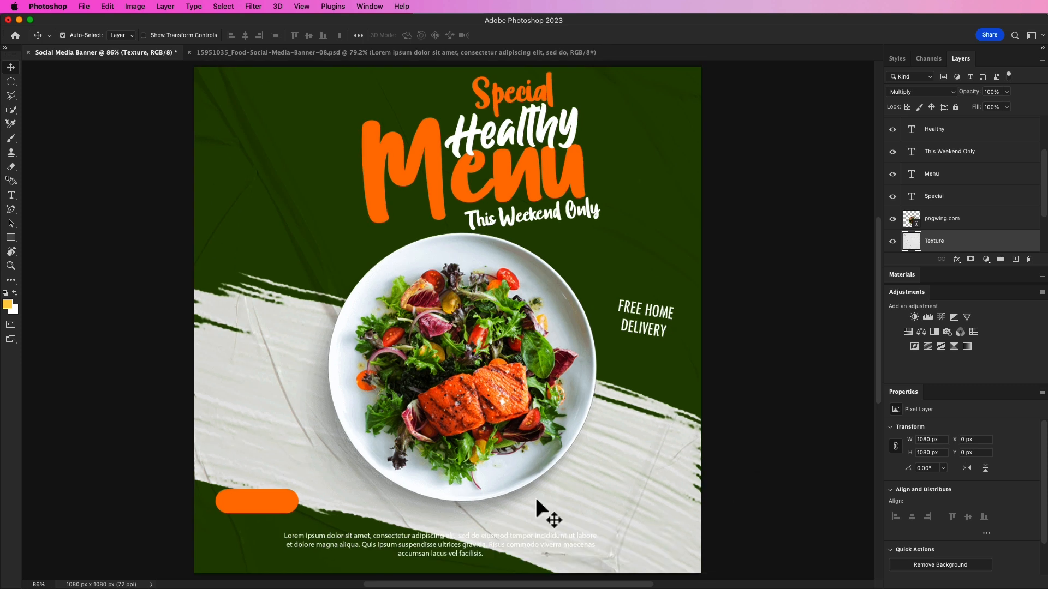
Nudge the orange pill up-left and type an 'ORDER NOW' text label
{"action": "left_click_drag", "start_coordinate": [261, 502], "coordinate": [251, 493]}
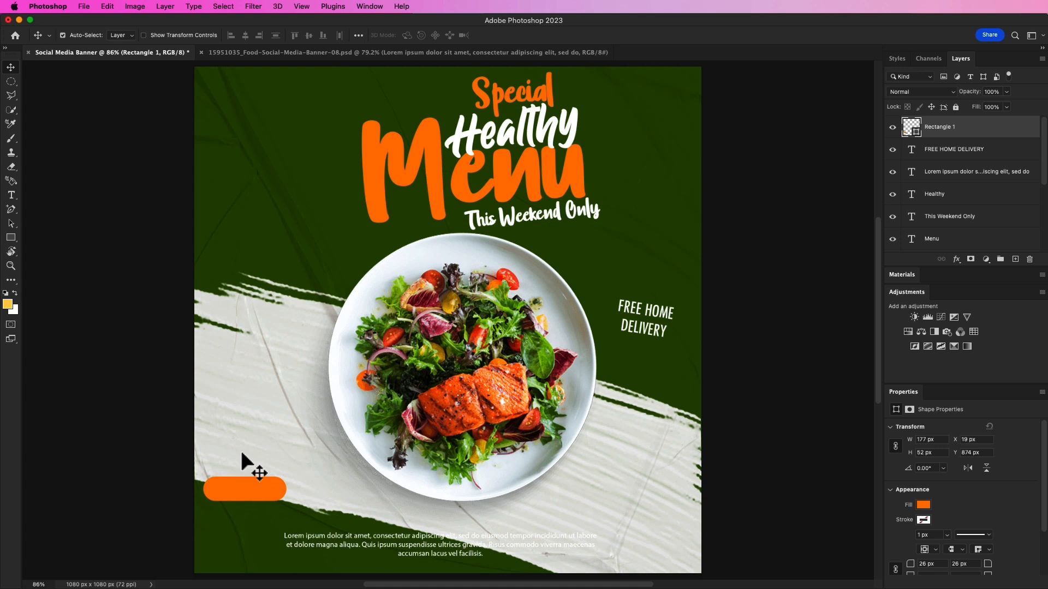
{"action": "left_click", "coordinate": [11, 195]}
{"action": "left_click", "coordinate": [229, 489]}
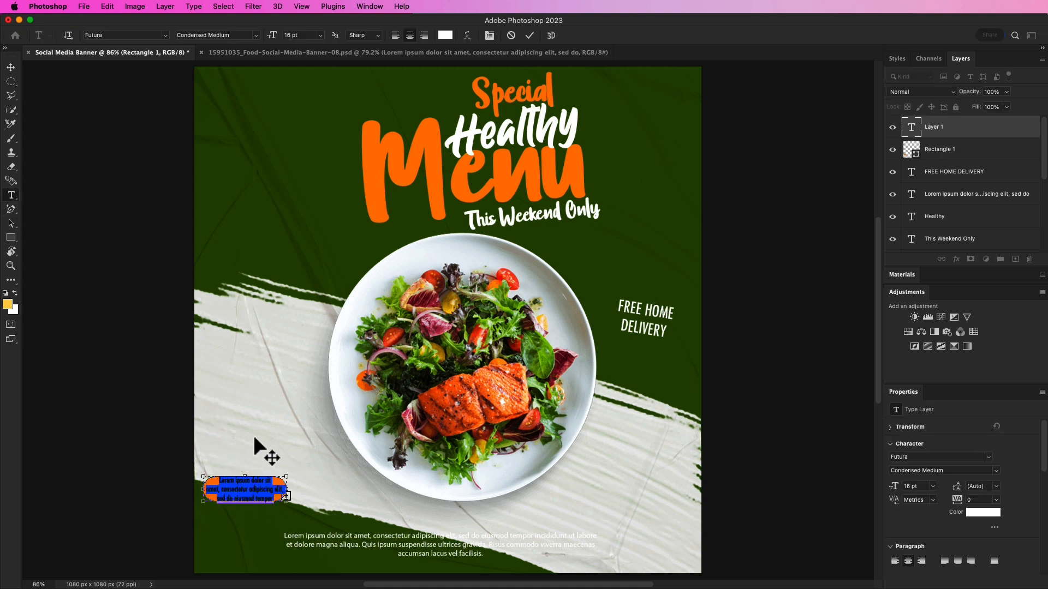
{"action": "left_click", "coordinate": [13, 68]}
{"action": "left_click", "coordinate": [141, 363]}
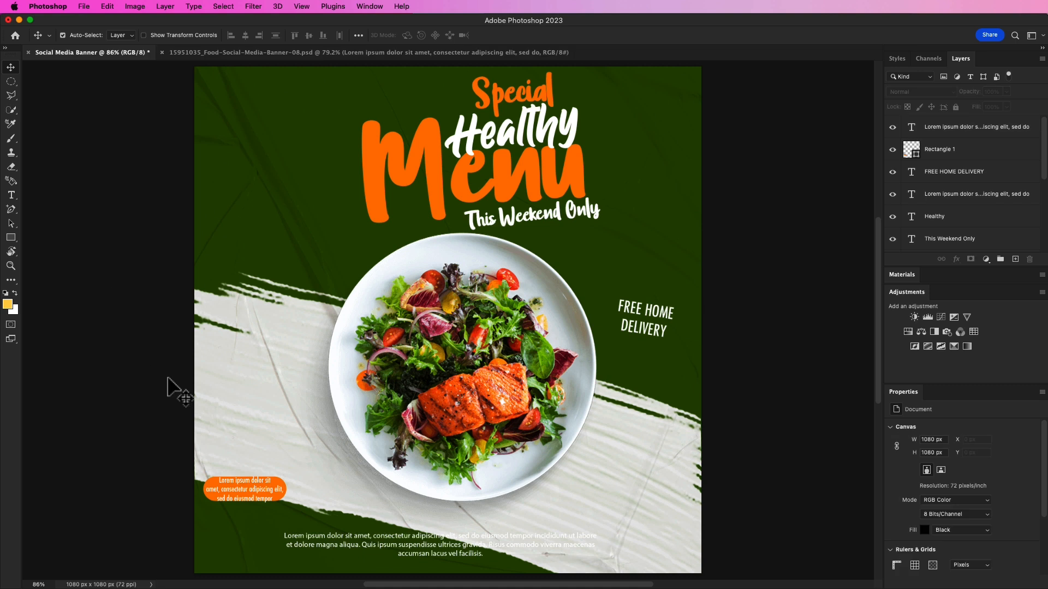
{"action": "key", "text": "super+z"}
{"action": "key", "text": "super+z"}
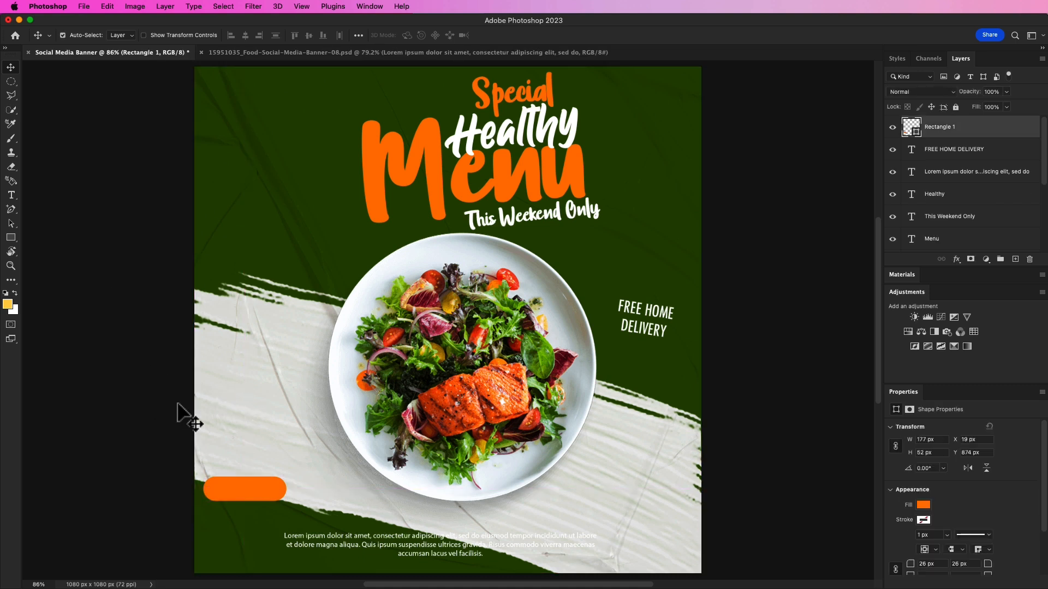
{"action": "key", "text": "t"}
{"action": "left_click", "coordinate": [221, 434]}
{"action": "key", "text": "BackSpace"}
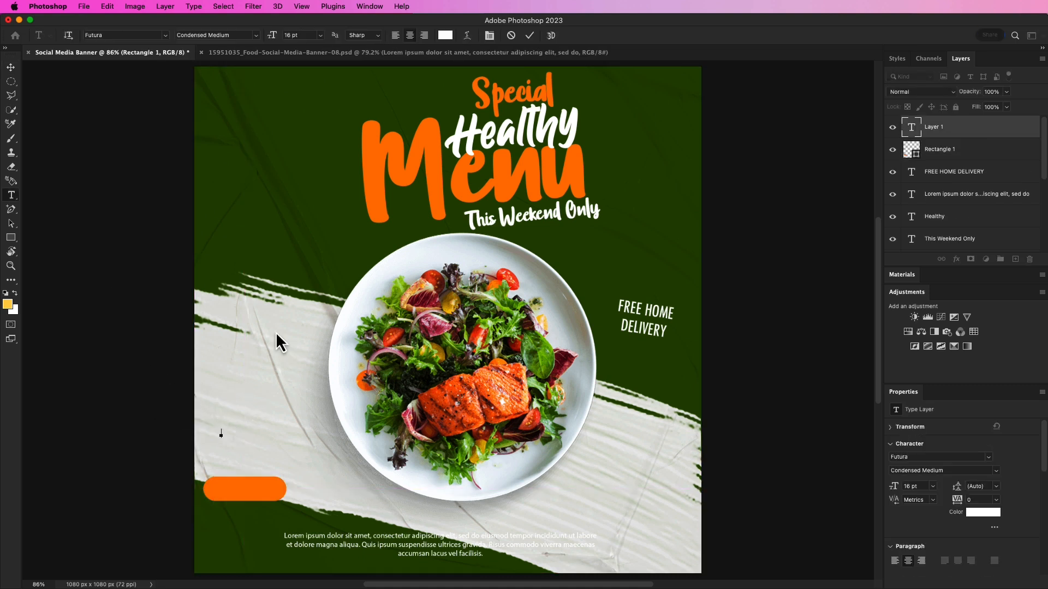
{"action": "type", "text": "ORDER NOW"}
{"action": "left_click", "coordinate": [529, 35]}
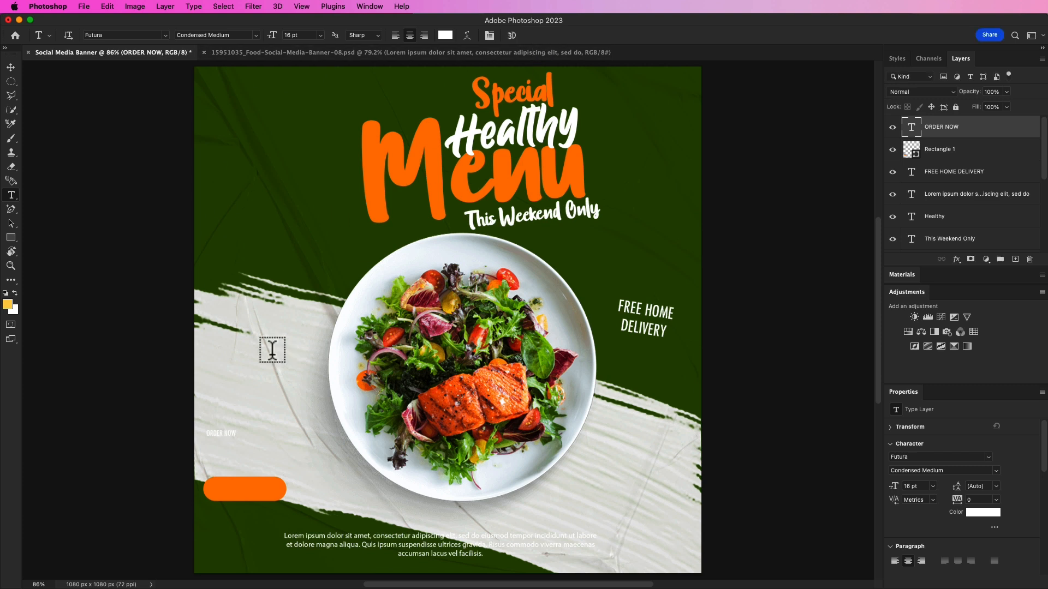
Move ORDER NOW onto the orange button and enlarge it to about 190%
{"action": "key", "text": "v"}
{"action": "left_click_drag", "start_coordinate": [220, 427], "coordinate": [243, 490]}
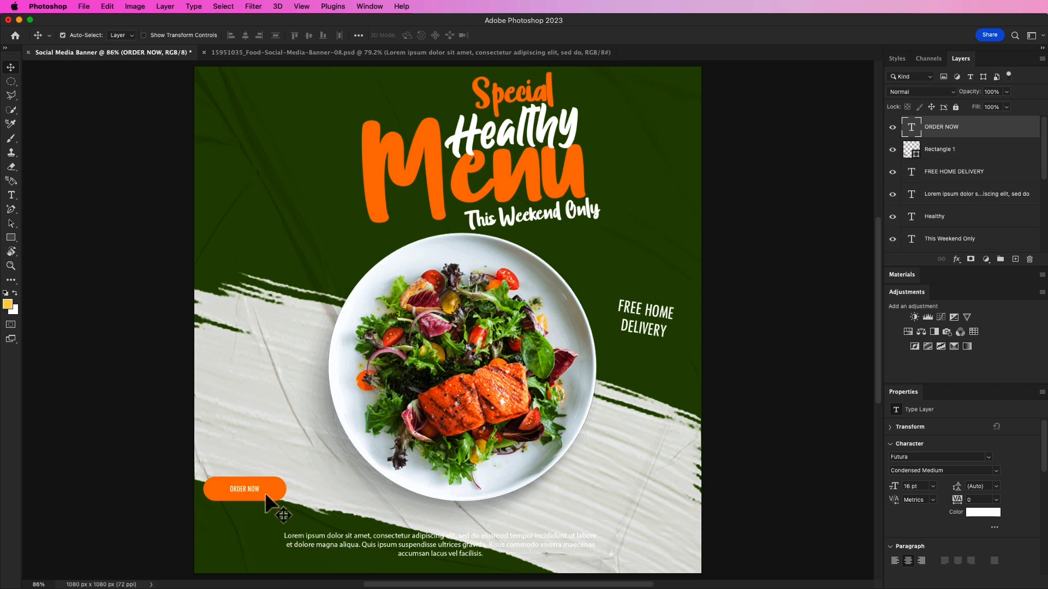
{"action": "key", "text": "super+t"}
{"action": "mouse_move", "coordinate": [261, 494]}
{"action": "left_mouse_down"}
{"action": "mouse_move", "coordinate": [295, 510]}
{"action": "mouse_move", "coordinate": [263, 488]}
{"action": "left_mouse_up"}
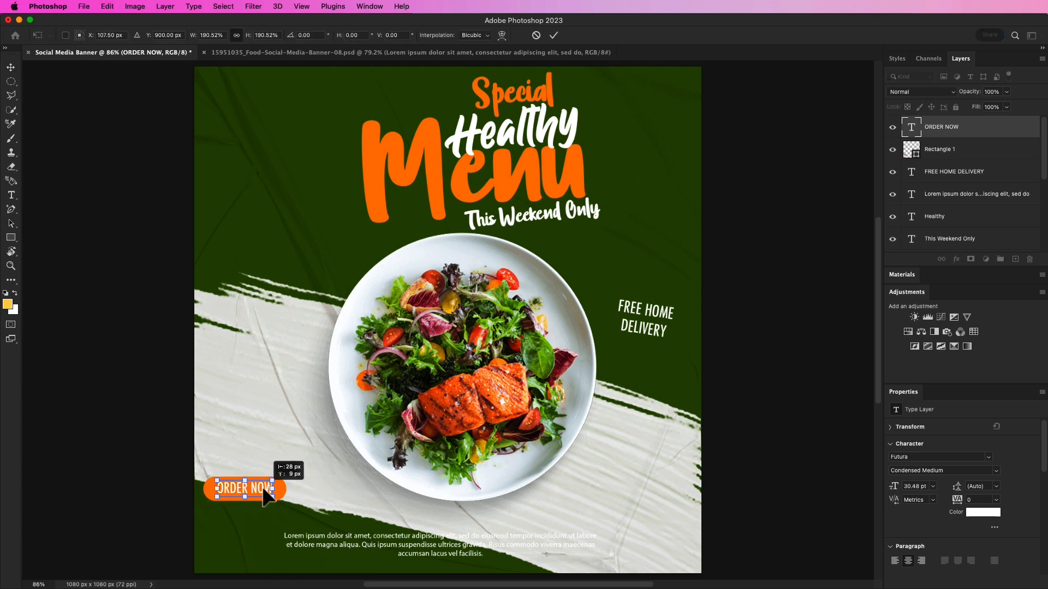
{"action": "left_click", "coordinate": [554, 35]}
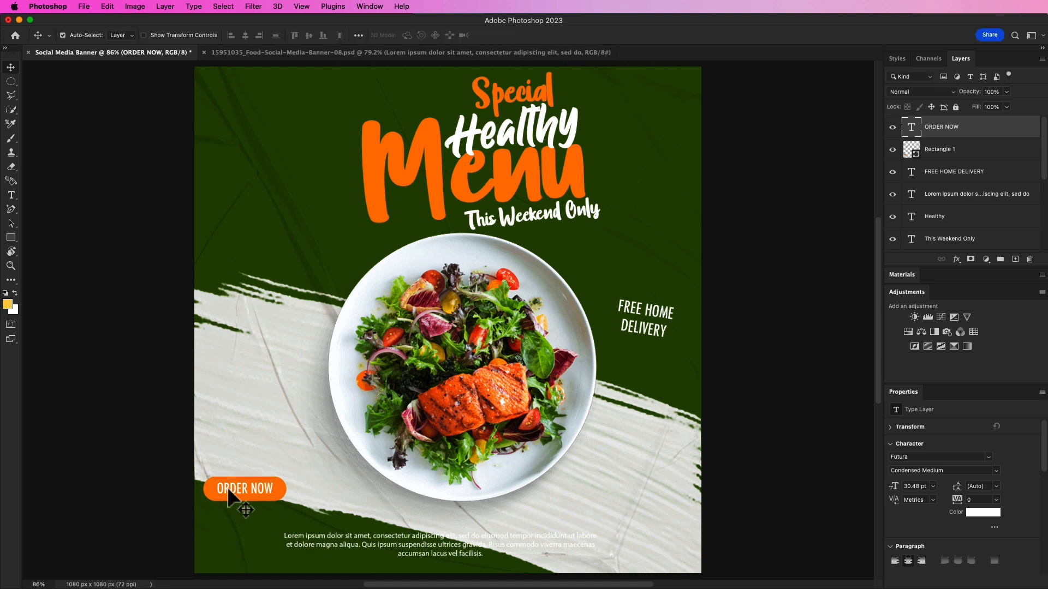
Make ORDER NOW bold and nudge it to centre on the button
{"action": "left_click", "coordinate": [995, 472]}
{"action": "left_click", "coordinate": [975, 518]}
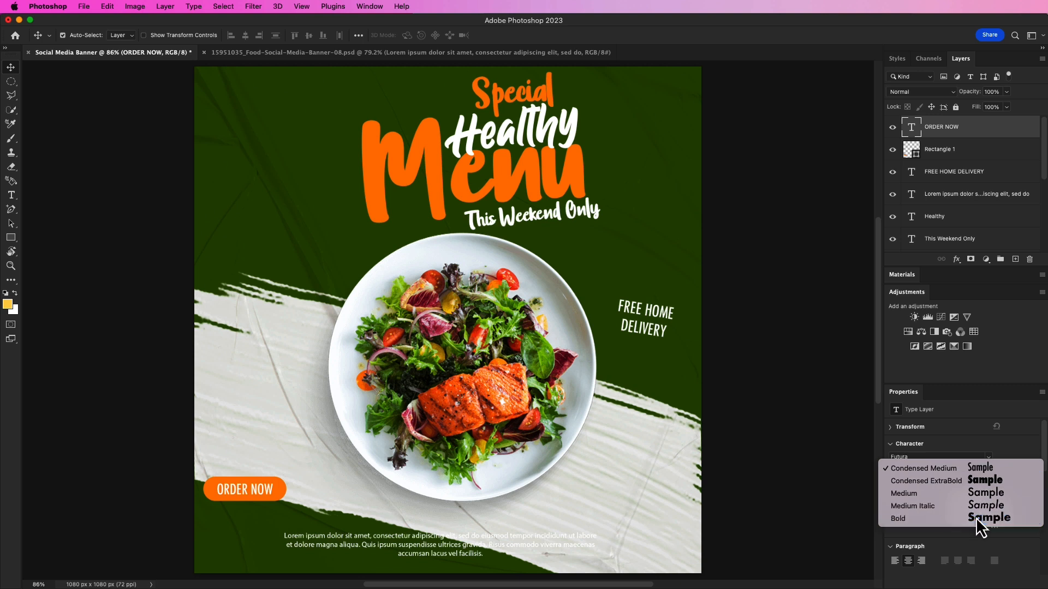
{"action": "left_click_drag", "start_coordinate": [283, 489], "coordinate": [296, 489]}
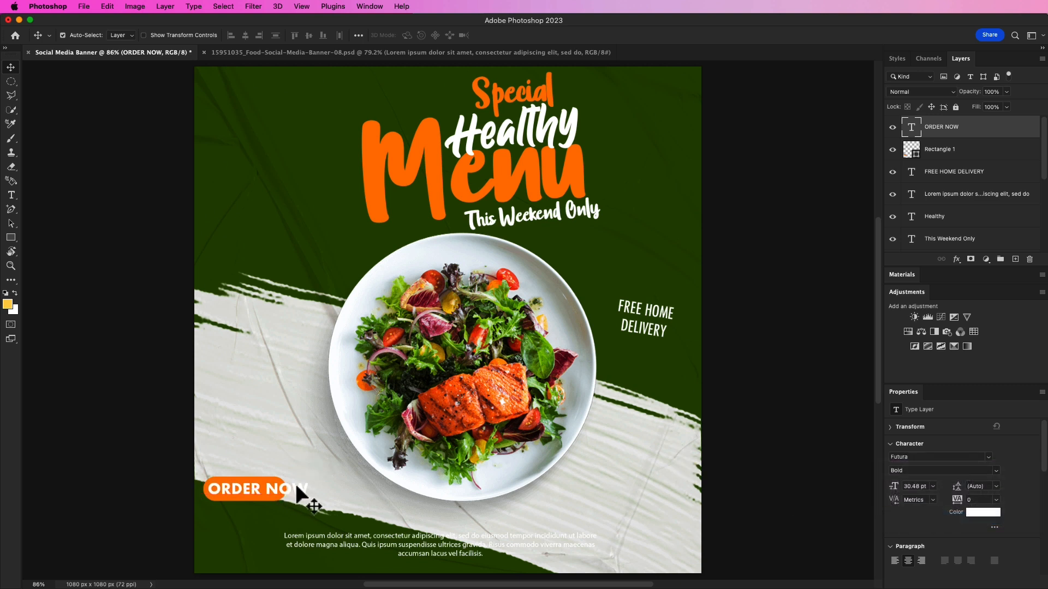
{"action": "key", "text": "super+t"}
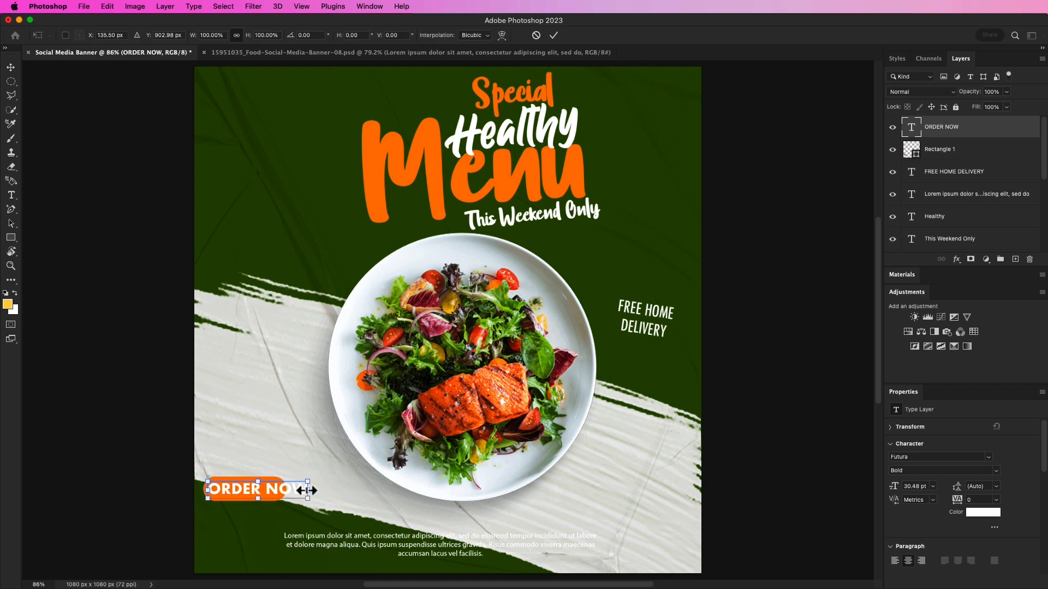
{"action": "left_click_drag", "start_coordinate": [307, 492], "coordinate": [262, 486]}
{"action": "key", "text": "super+z"}
{"action": "key", "text": "Down"}
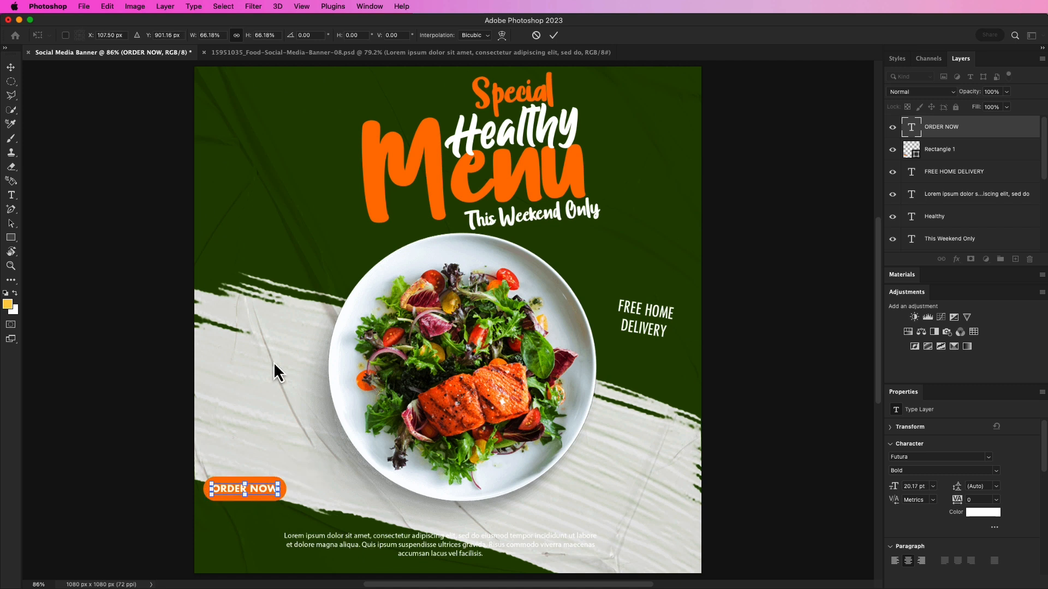
{"action": "left_click", "coordinate": [555, 36]}
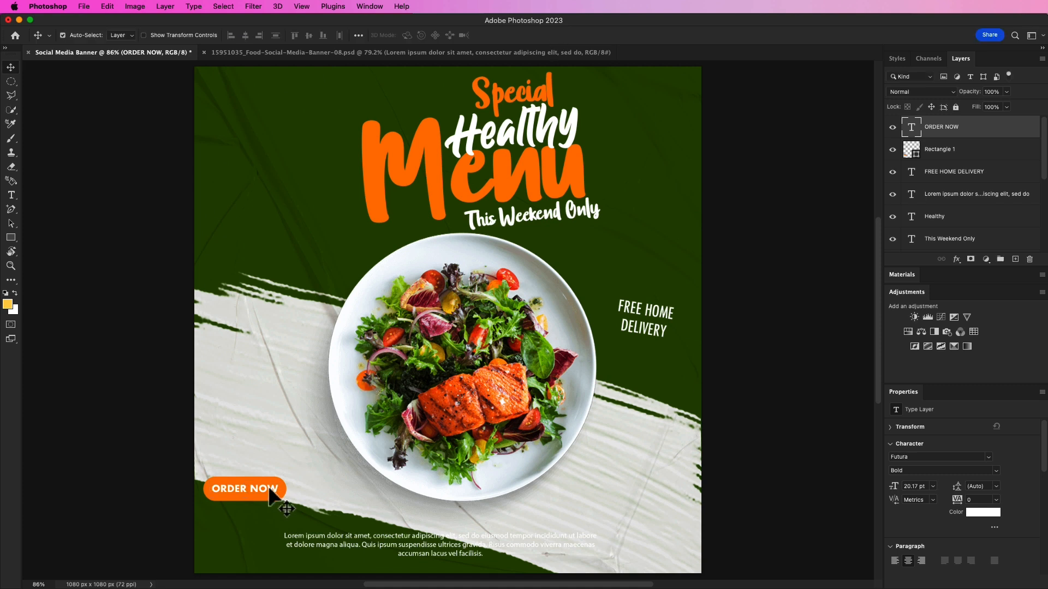
{"action": "key", "text": "Left"}
{"action": "key", "text": "Left"}
{"action": "key", "text": "Left"}
Type the phone number as a new text layer on the canvas
{"action": "left_click", "coordinate": [732, 355]}
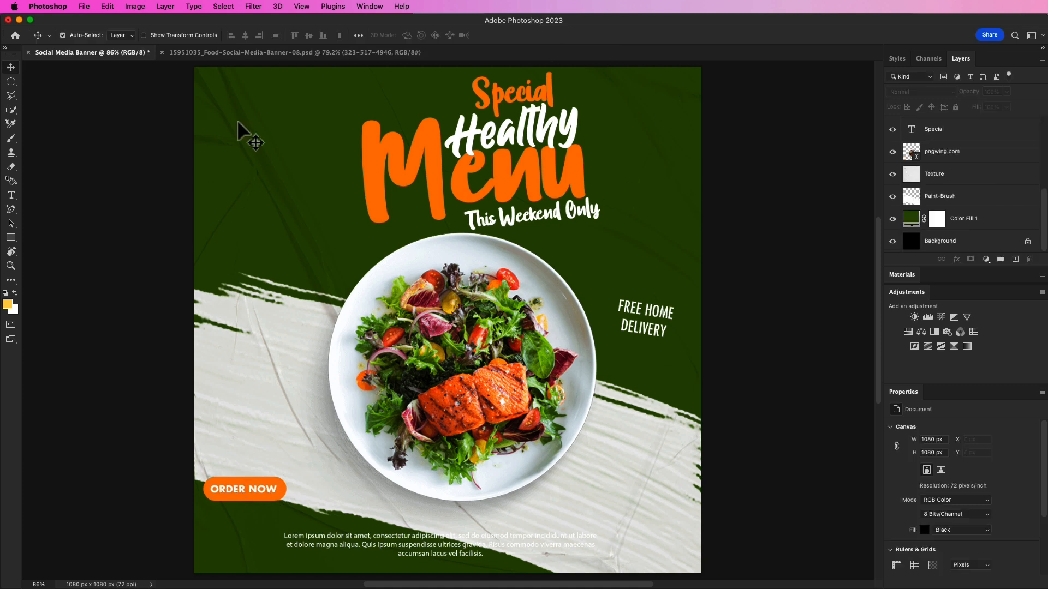
{"action": "left_click", "coordinate": [11, 195]}
{"action": "left_click", "coordinate": [226, 432]}
{"action": "type", "text": "234-567-0980"}
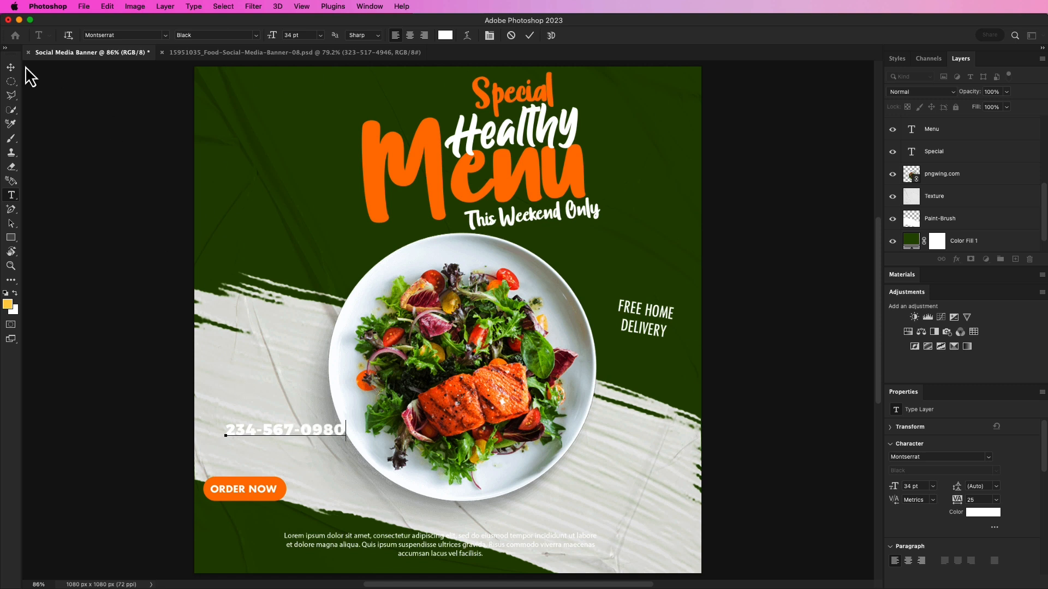
{"action": "left_click", "coordinate": [11, 67]}
Move the phone number text just below the ORDER NOW button
{"action": "left_click_drag", "start_coordinate": [285, 421], "coordinate": [276, 498]}
{"action": "key", "text": "super+z"}
{"action": "left_click", "coordinate": [280, 427]}
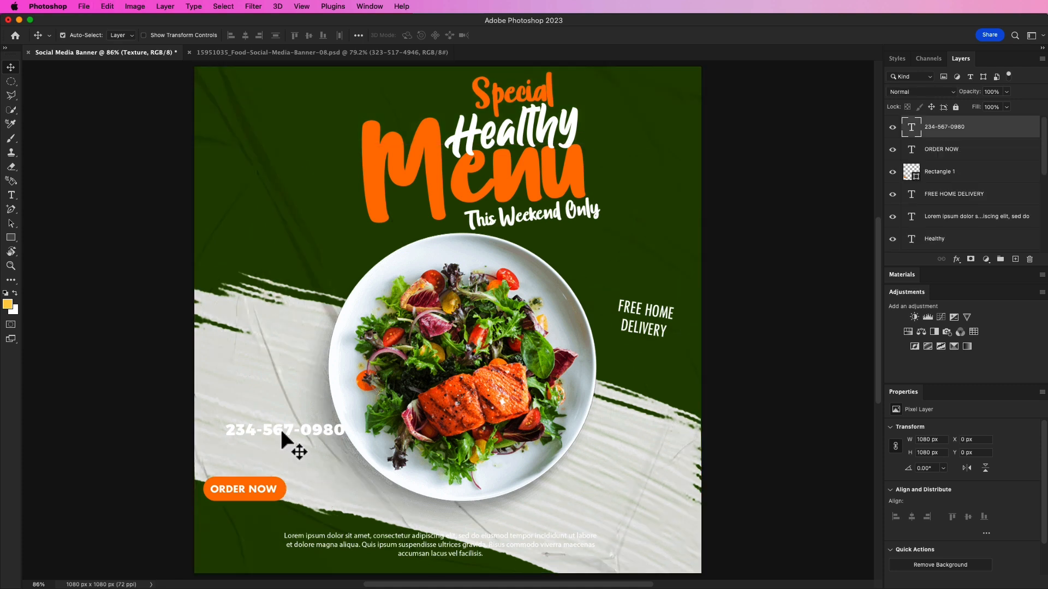
{"action": "left_click_drag", "start_coordinate": [283, 427], "coordinate": [263, 516]}
{"action": "left_click", "coordinate": [125, 482]}
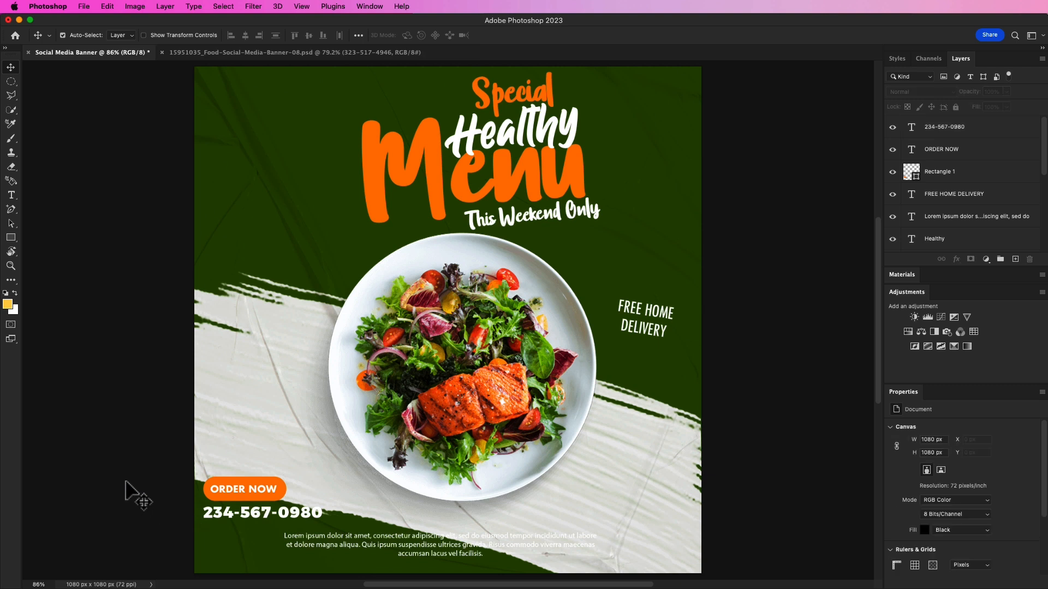
{"action": "left_click", "coordinate": [288, 515]}
Set the phone number to 24 pt and nudge it slightly into place
{"action": "left_click", "coordinate": [932, 486]}
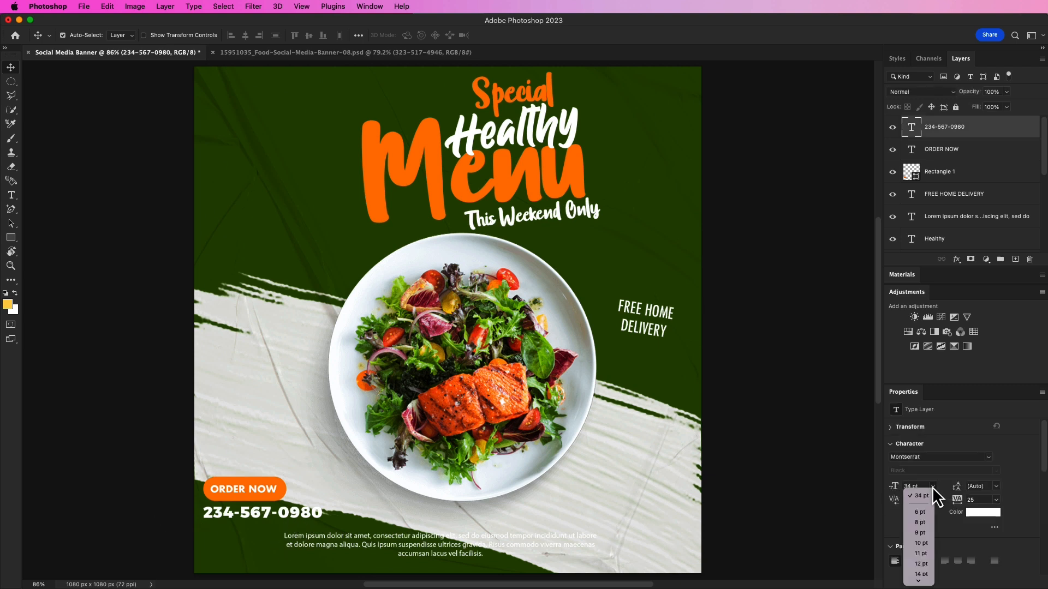
{"action": "scroll", "coordinate": [925, 558], "scroll_direction": "down", "scroll_amount": 4}
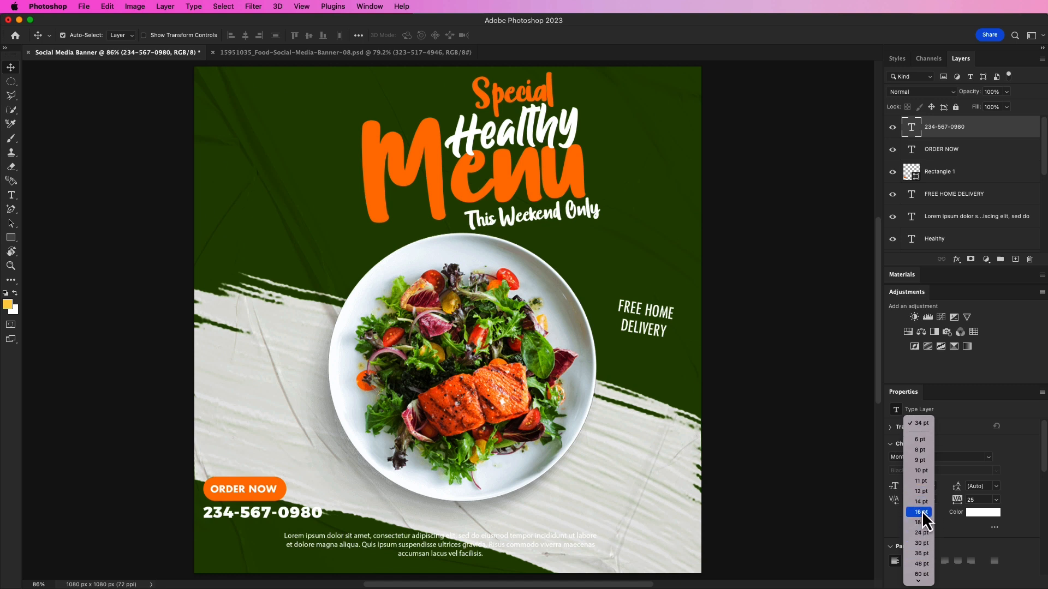
{"action": "left_click", "coordinate": [921, 521]}
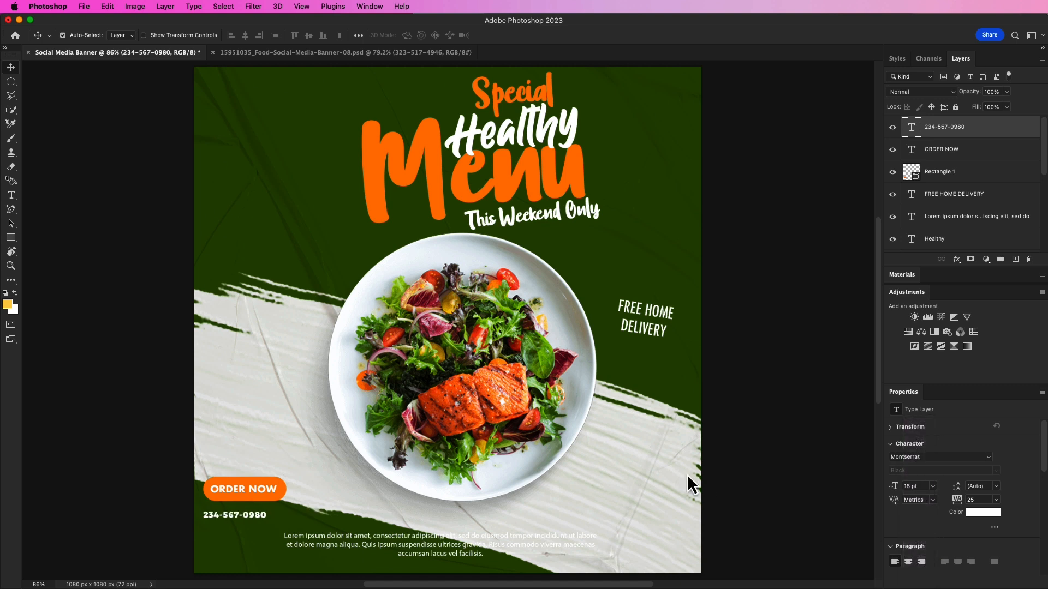
{"action": "left_click", "coordinate": [932, 486]}
{"action": "scroll", "coordinate": [923, 546], "scroll_direction": "down", "scroll_amount": 3}
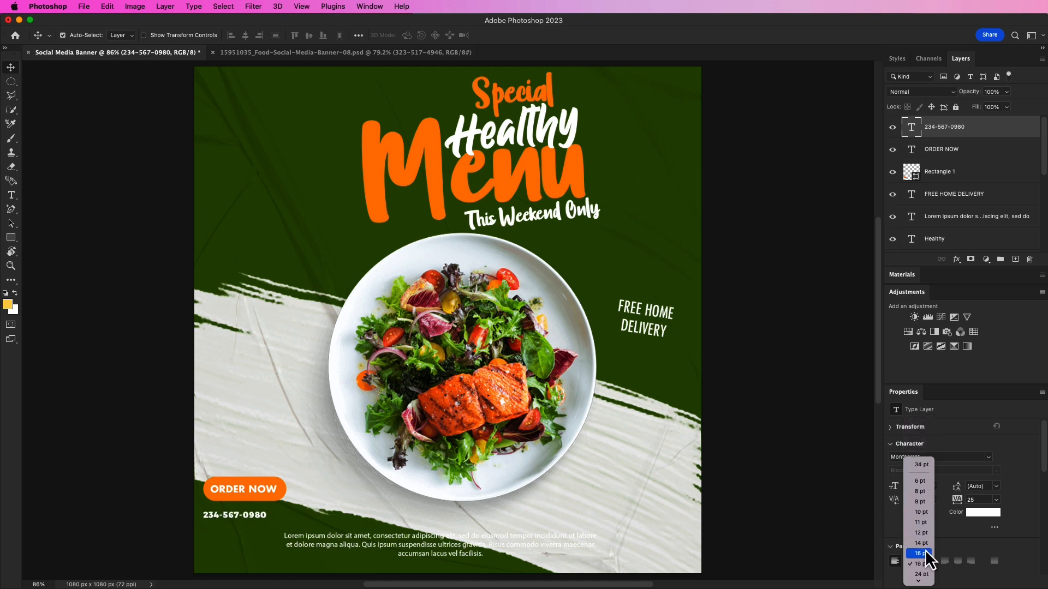
{"action": "left_click", "coordinate": [921, 533]}
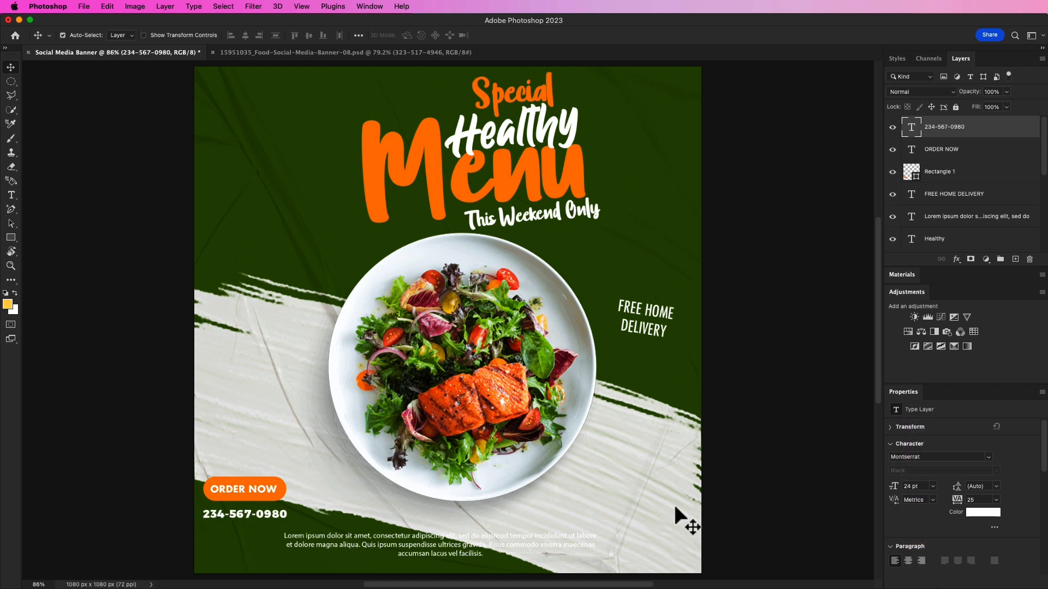
{"action": "left_click_drag", "start_coordinate": [232, 516], "coordinate": [238, 514]}
{"action": "left_click", "coordinate": [133, 498]}
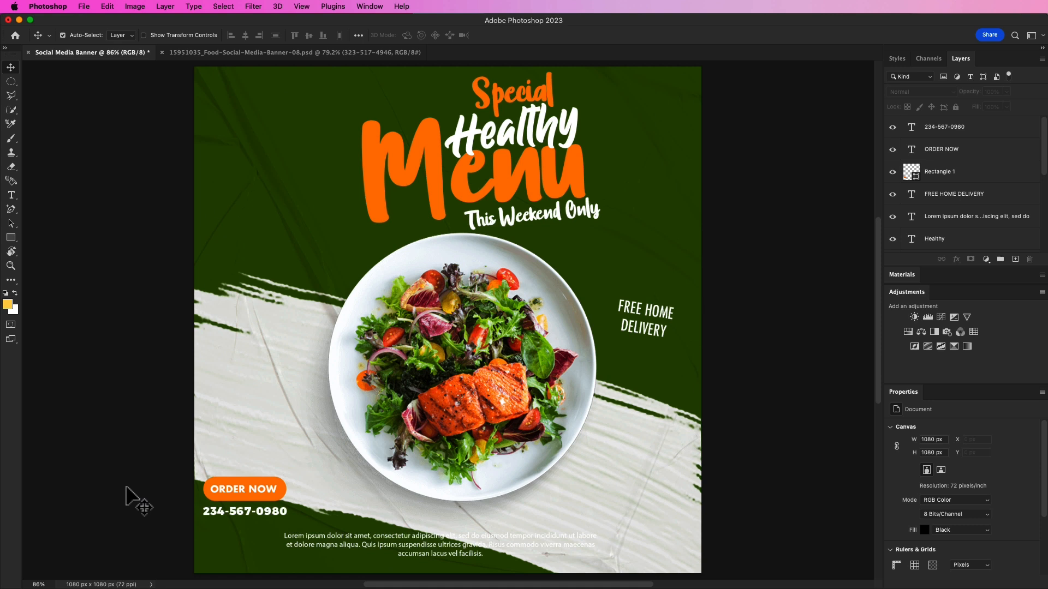
{"action": "key", "text": "t"}
{"action": "left_click", "coordinate": [214, 530]}
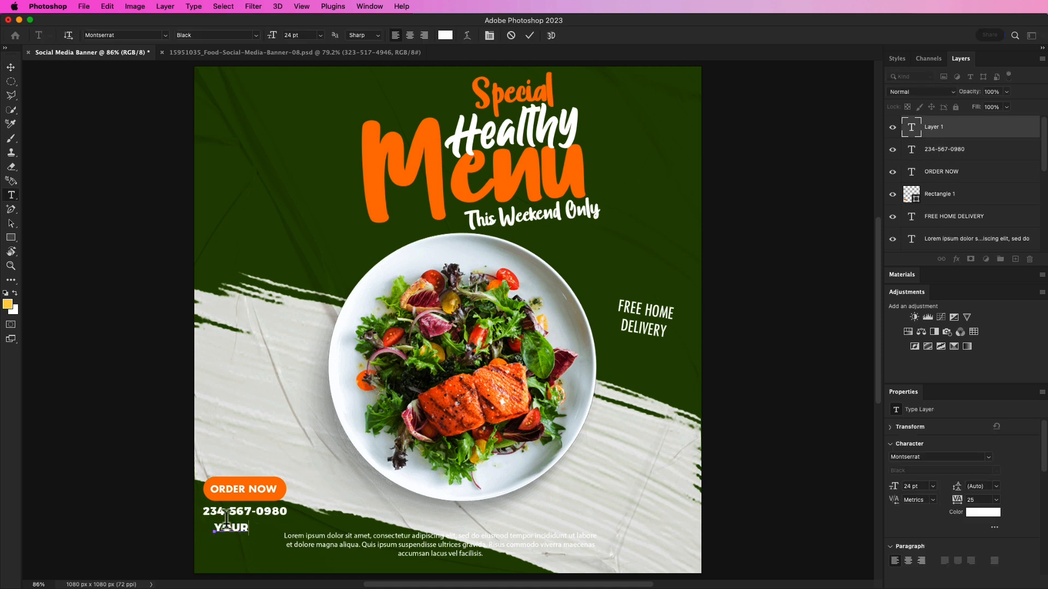
{"action": "type", "text": "www.YOURWEBSITES.COM"}
{"action": "left_click", "coordinate": [529, 35]}
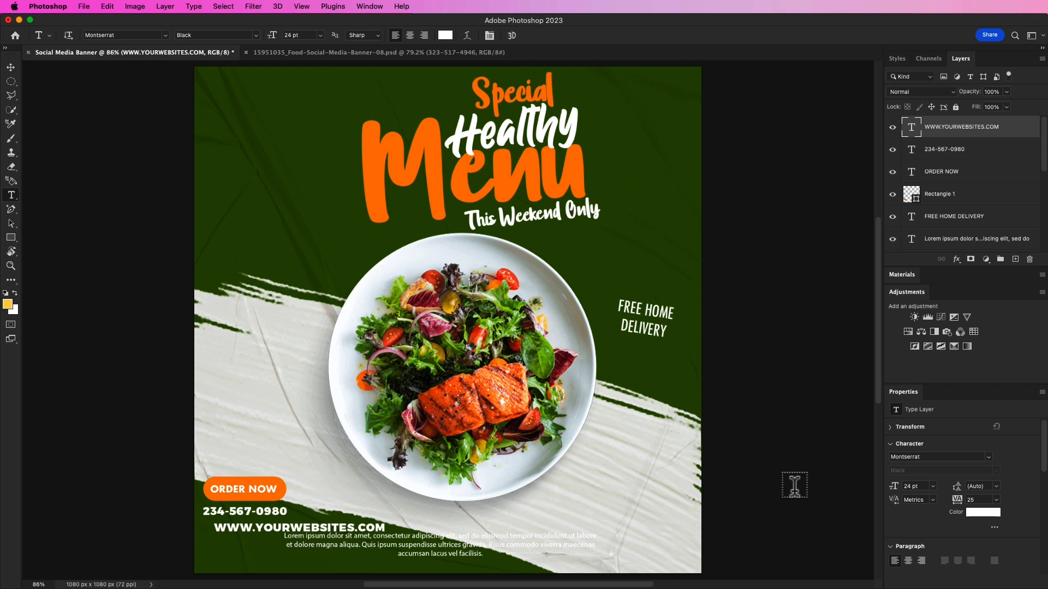
Set the website text to 18 pt
{"action": "key", "text": "v"}
{"action": "left_click", "coordinate": [933, 486]}
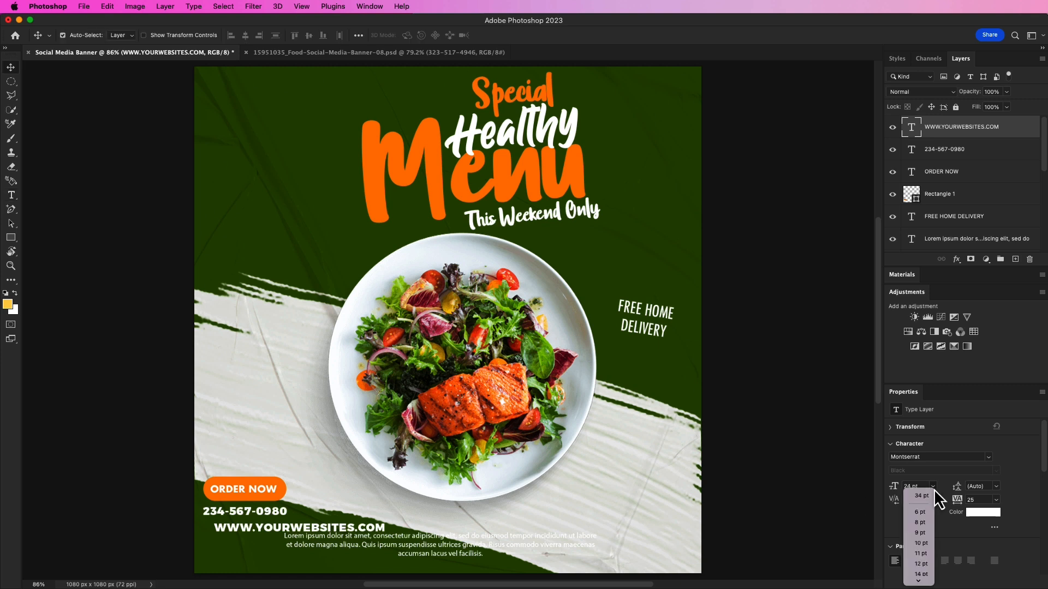
{"action": "scroll", "coordinate": [934, 529], "scroll_direction": "down", "scroll_amount": 3}
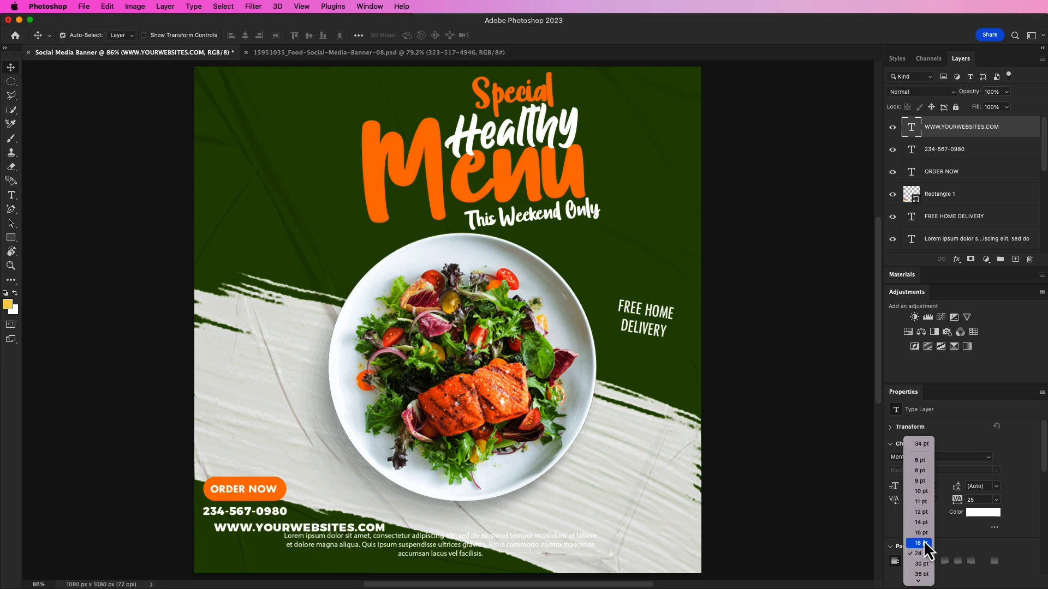
{"action": "left_click", "coordinate": [922, 543]}
Align the website line under the phone number and move both lines toward the bottom-left
{"action": "left_click_drag", "start_coordinate": [272, 529], "coordinate": [261, 524]}
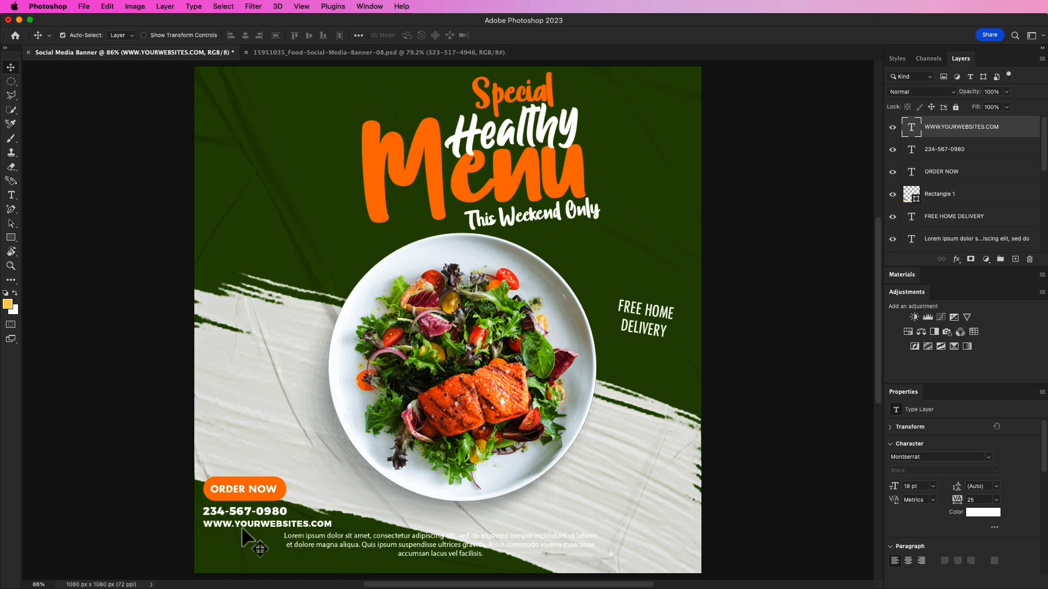
{"action": "left_click", "coordinate": [261, 514], "text": "shift"}
{"action": "left_click_drag", "start_coordinate": [261, 516], "coordinate": [262, 566]}
Move the ORDER NOW button just above the phone number and nudge the Lorem ipsum paragraph right
{"action": "left_click", "coordinate": [260, 495]}
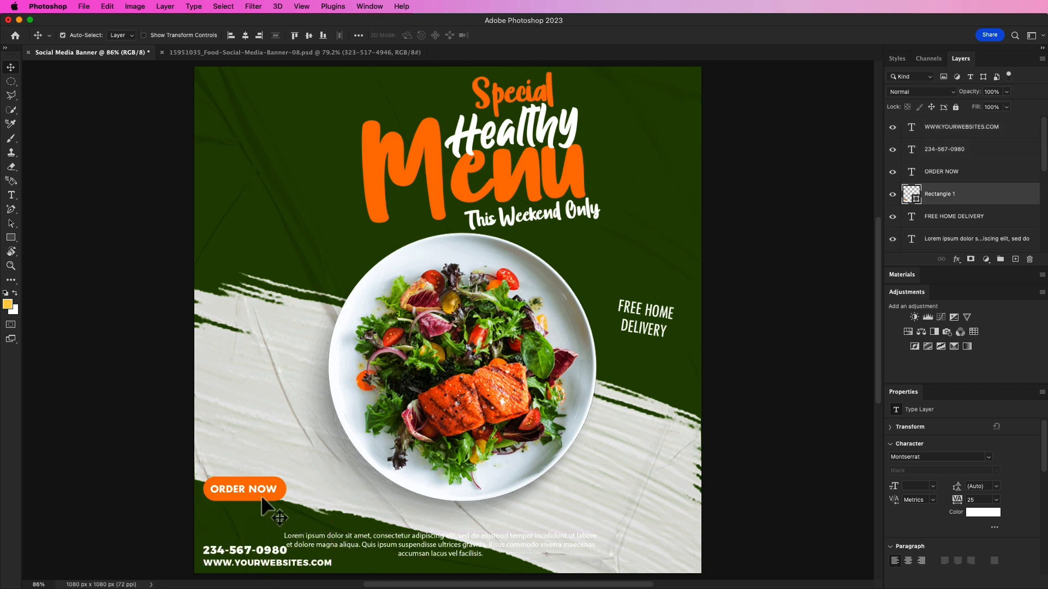
{"action": "left_click", "coordinate": [260, 488], "text": "shift"}
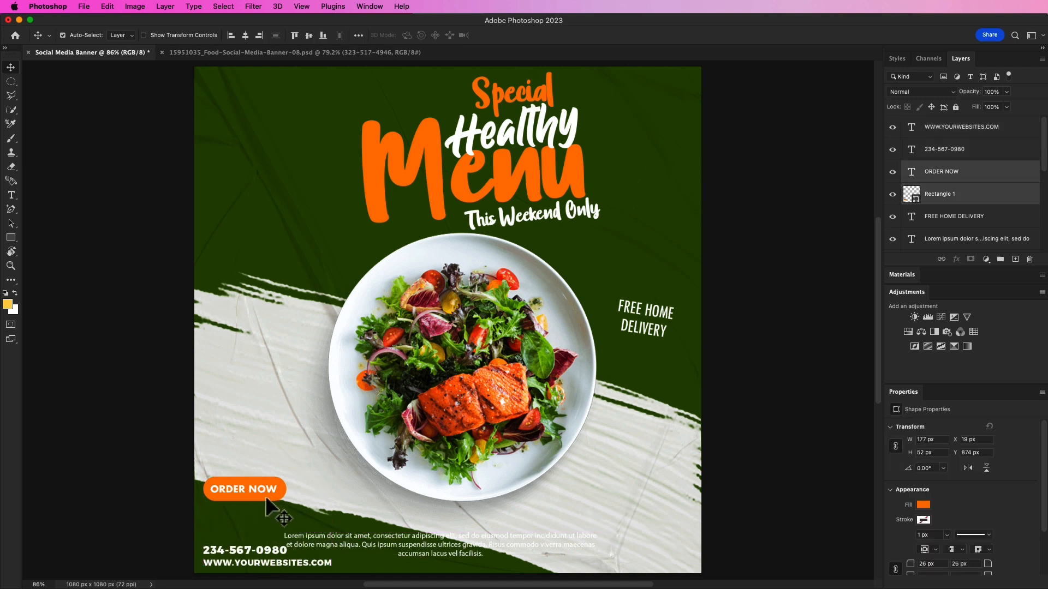
{"action": "left_click_drag", "start_coordinate": [264, 493], "coordinate": [260, 529]}
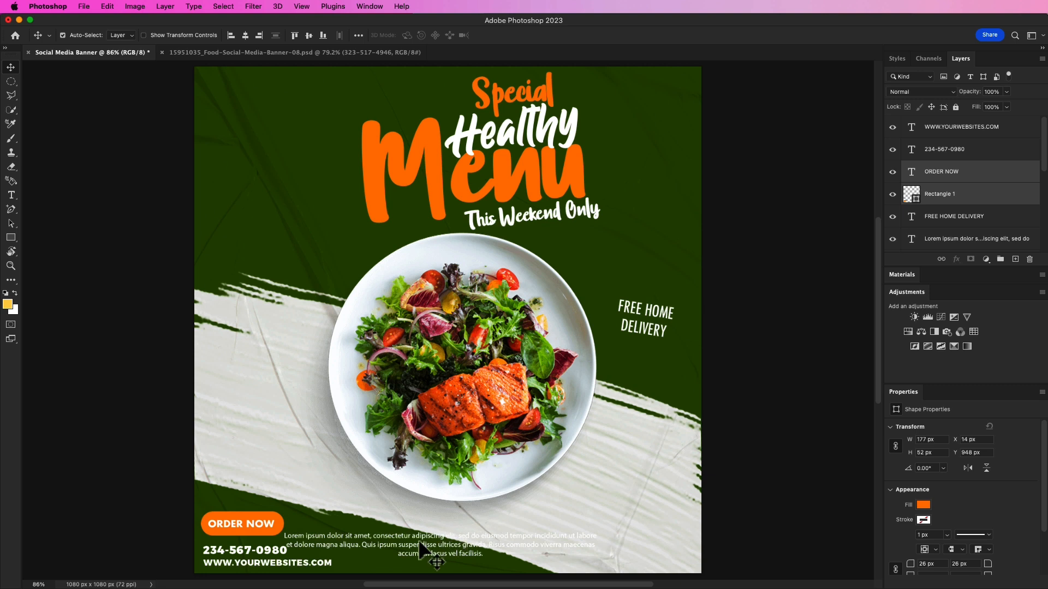
{"action": "left_click_drag", "start_coordinate": [420, 545], "coordinate": [423, 541]}
Sample the Menu lettering's orange #ff9600 as the website text colour
{"action": "left_click", "coordinate": [283, 565]}
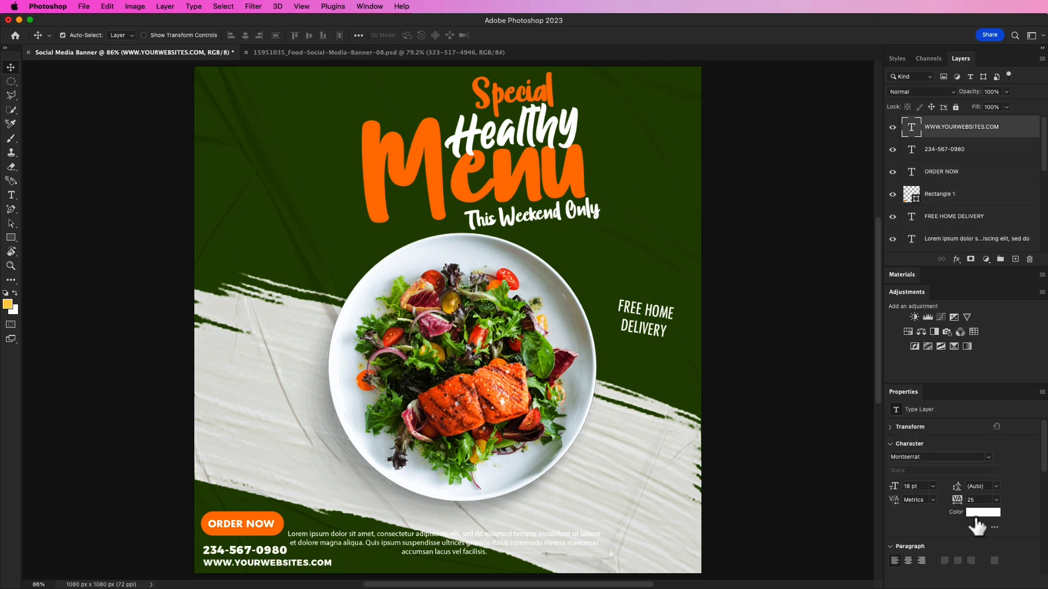
{"action": "left_click", "coordinate": [979, 513]}
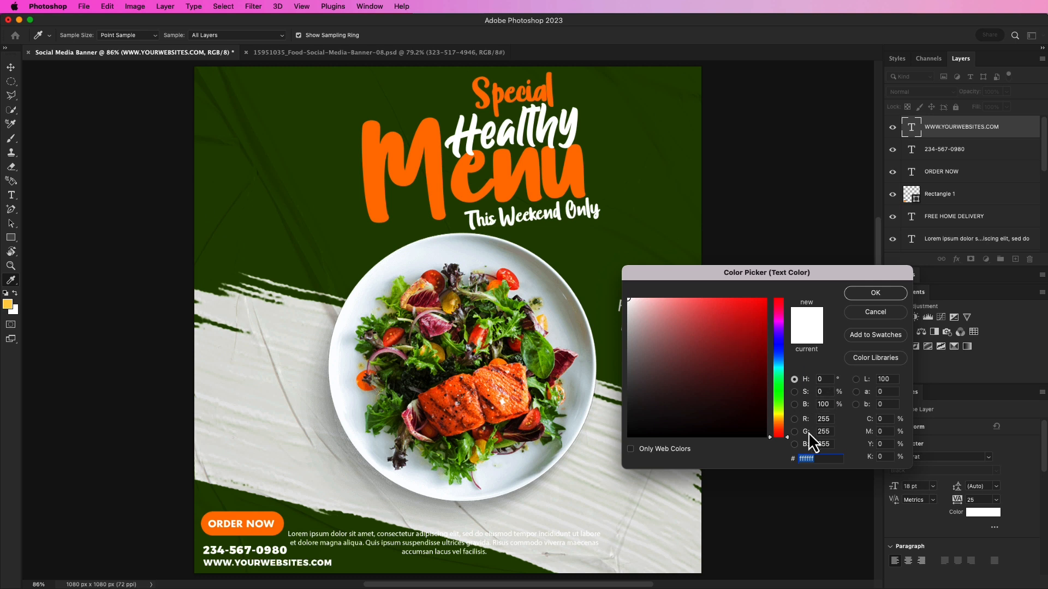
{"action": "left_click_drag", "start_coordinate": [759, 278], "coordinate": [865, 335]}
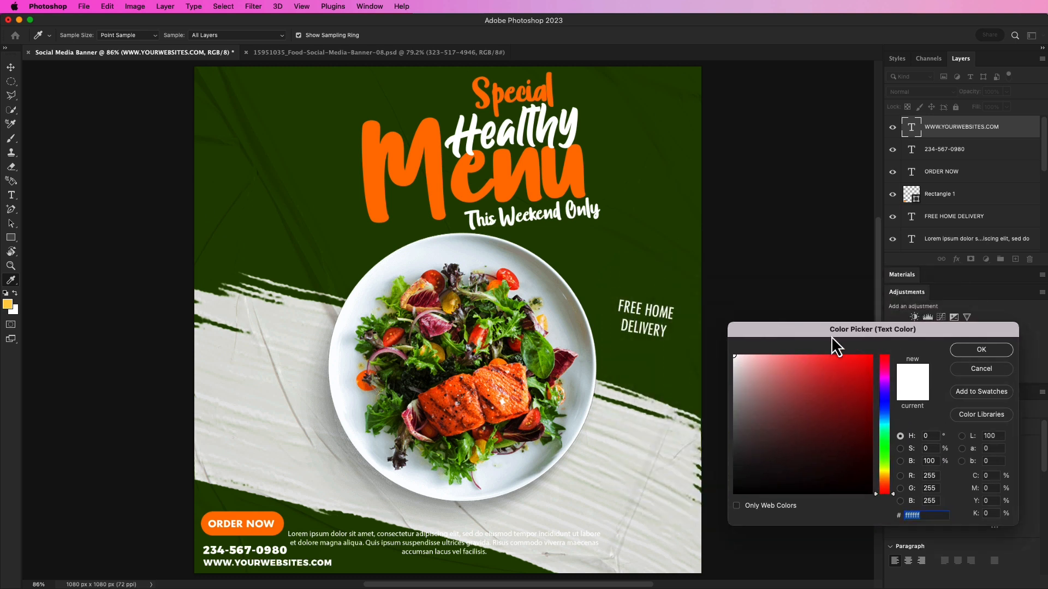
{"action": "left_click", "coordinate": [548, 166]}
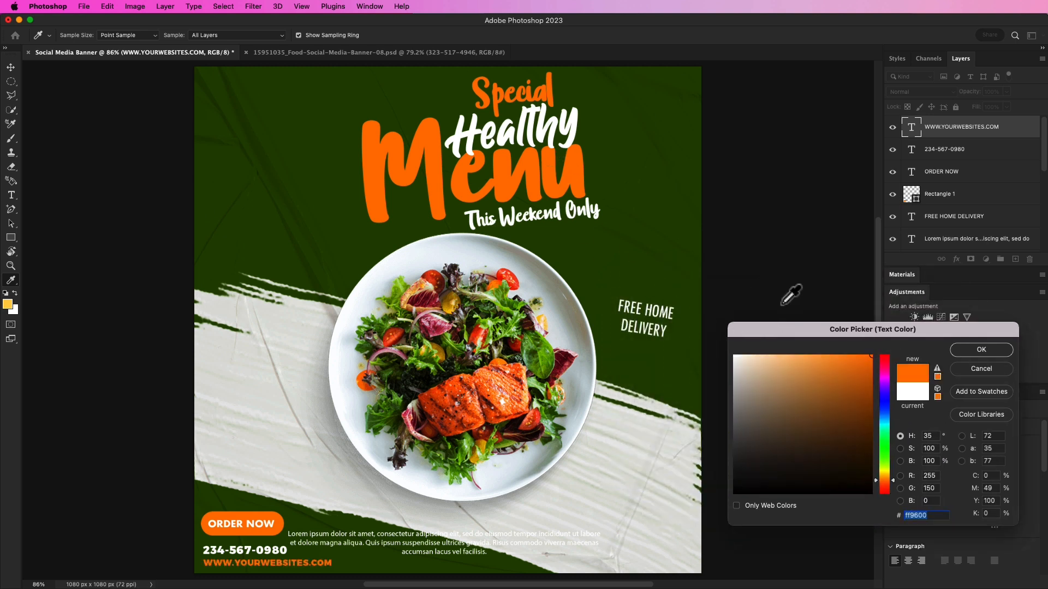
Confirm the orange colour, then paste the LOGO HERE fork logo into the top-left corner
{"action": "left_click", "coordinate": [969, 349]}
{"action": "key", "text": "super+v"}
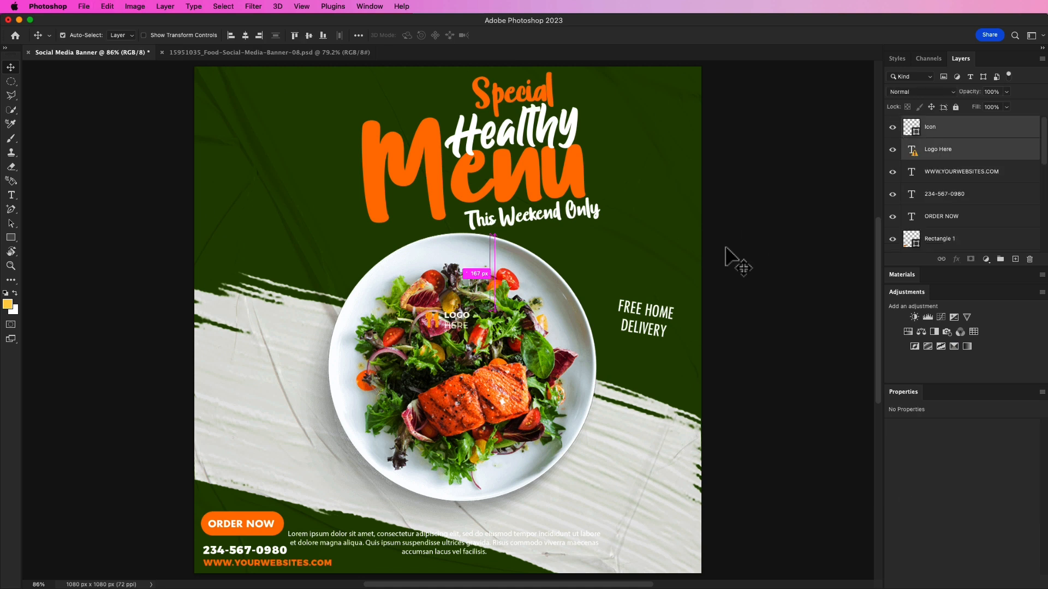
{"action": "left_click_drag", "start_coordinate": [462, 320], "coordinate": [247, 85]}
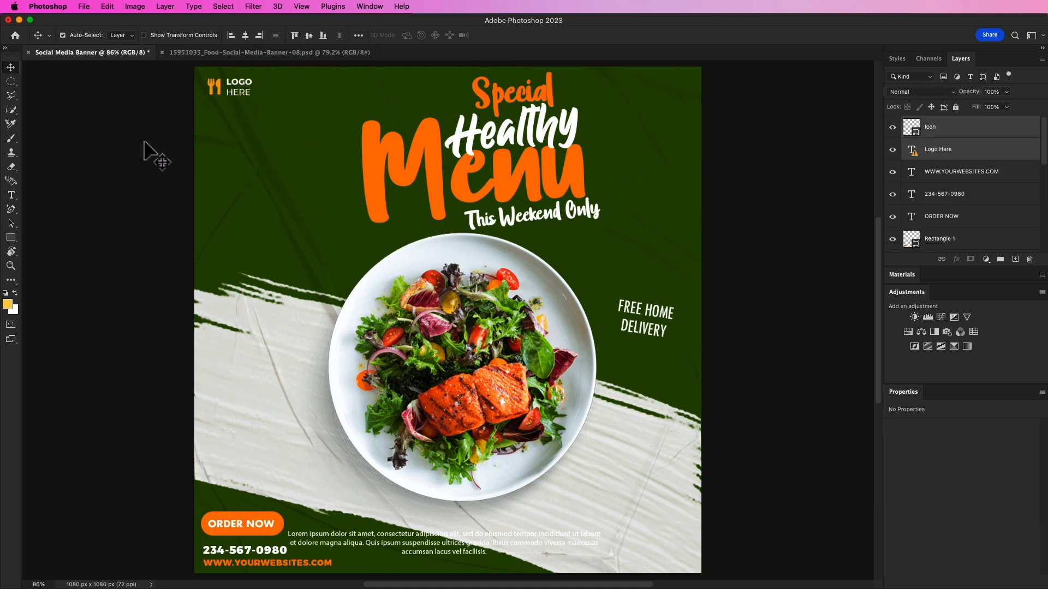
{"action": "left_click", "coordinate": [144, 144]}
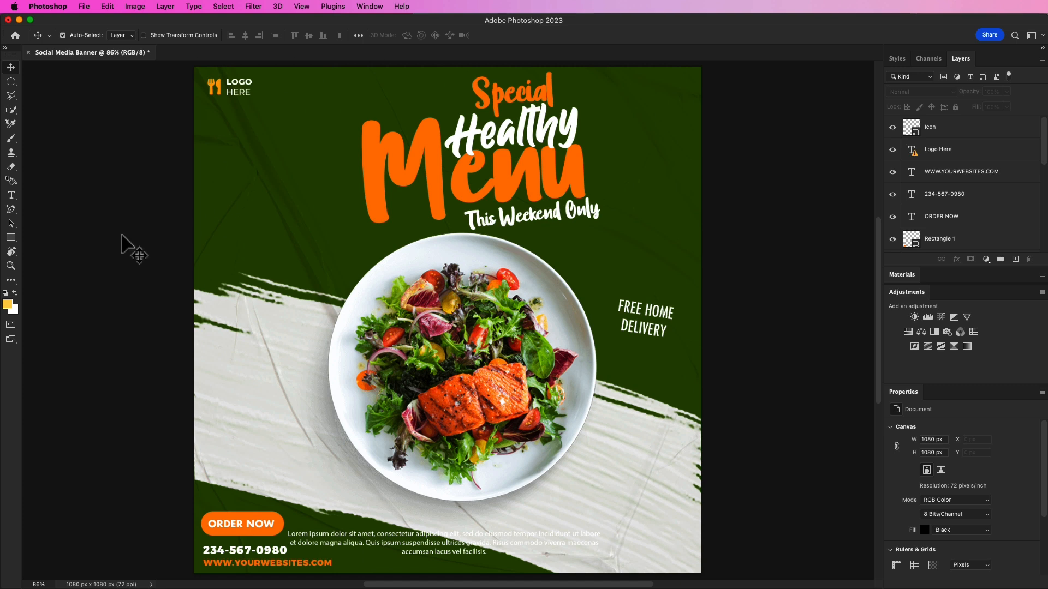
Add a two-line '50%' / 'OFF' text on the banner's left side
{"action": "left_click", "coordinate": [11, 195]}
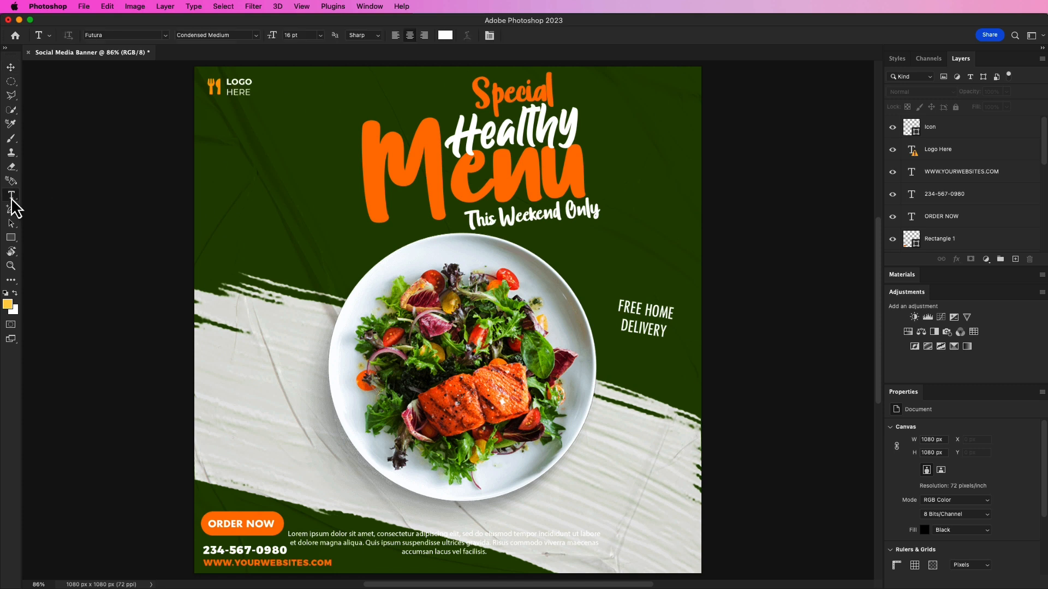
{"action": "left_click", "coordinate": [244, 274]}
{"action": "type", "text": "50%"}
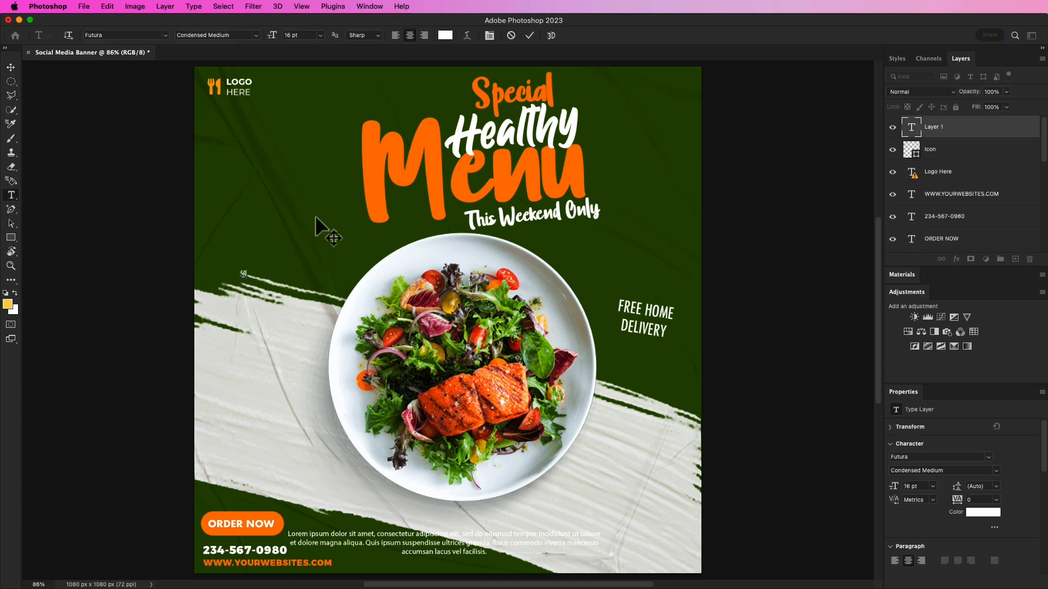
{"action": "key", "text": "Return"}
{"action": "type", "text": "OFF"}
{"action": "left_click", "coordinate": [530, 35]}
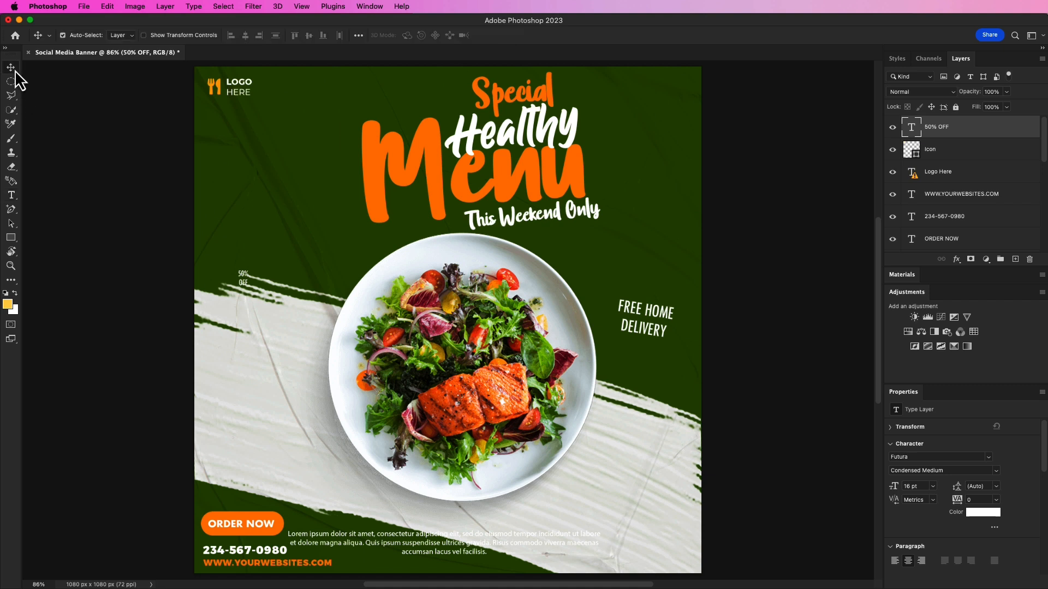
Enlarge the text to about 71.9 pt and delete the OFF line, leaving '50%'
{"action": "key", "text": "super+t"}
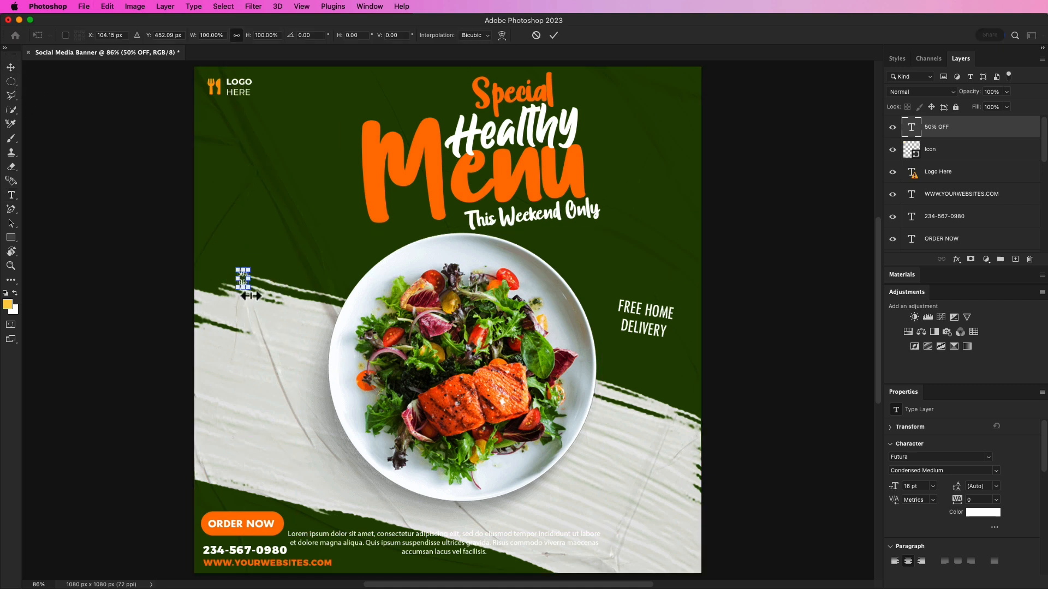
{"action": "left_click_drag", "start_coordinate": [256, 295], "coordinate": [307, 341]}
{"action": "key", "text": "Return"}
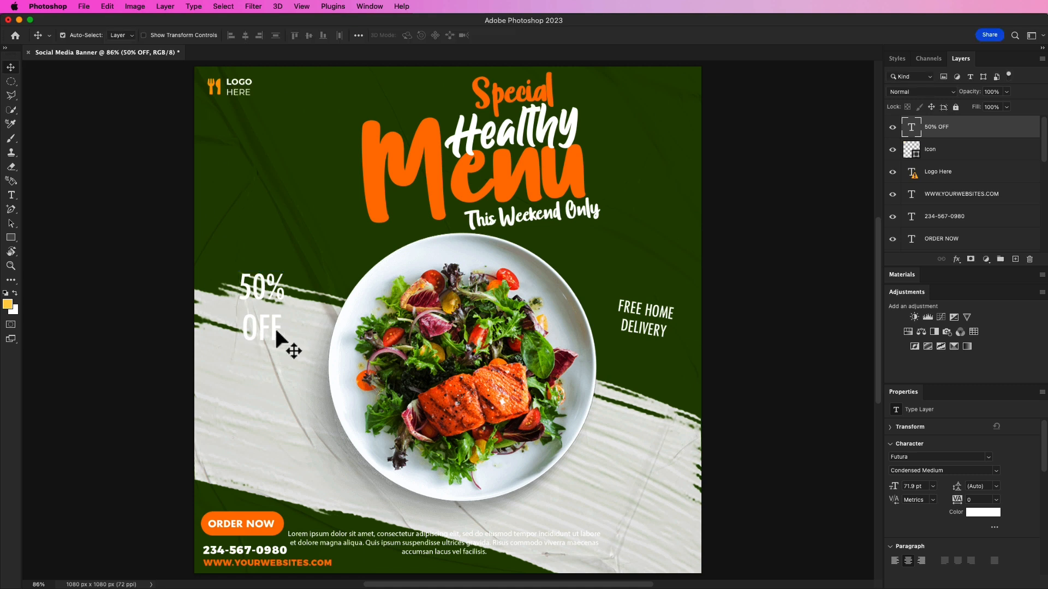
{"action": "double_click", "coordinate": [274, 326]}
{"action": "key", "text": "BackSpace"}
{"action": "key", "text": "BackSpace"}
{"action": "key", "text": "BackSpace"}
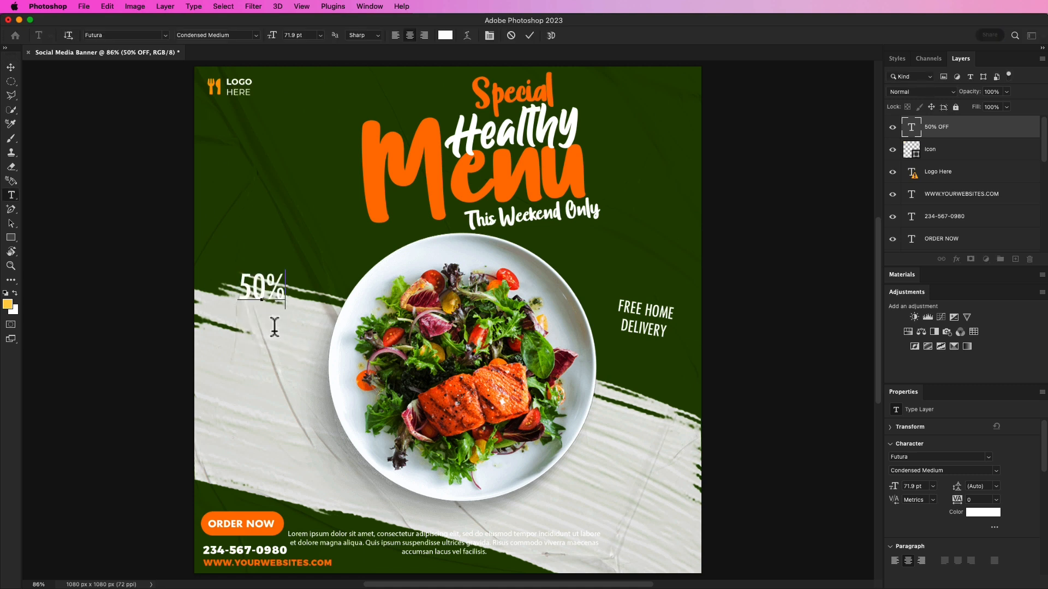
{"action": "left_click", "coordinate": [528, 35]}
Make the 50% text orange #ff9600 in Futura Bold
{"action": "left_click", "coordinate": [11, 67]}
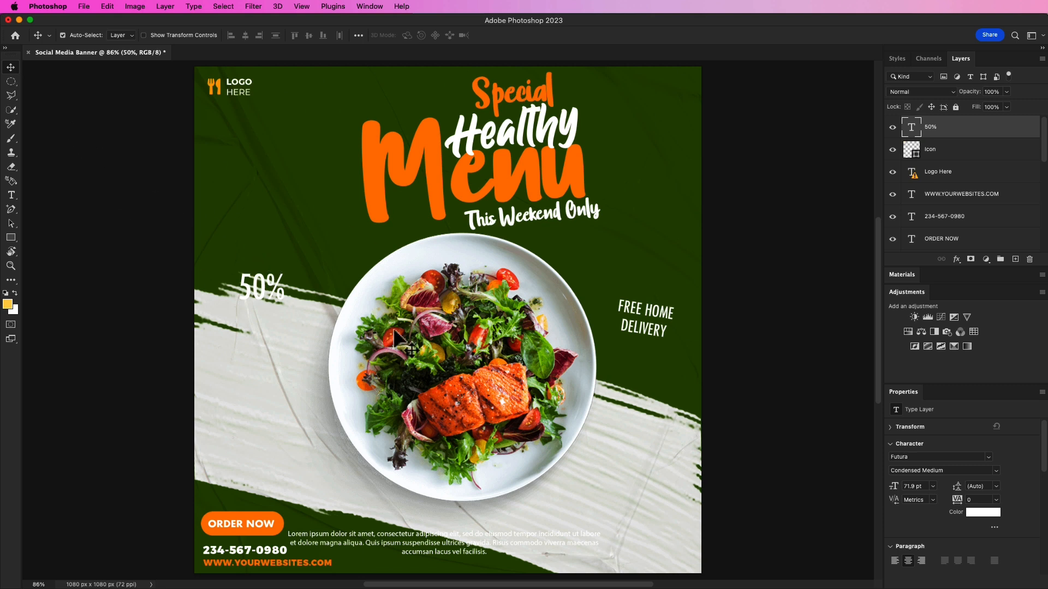
{"action": "left_click", "coordinate": [979, 512]}
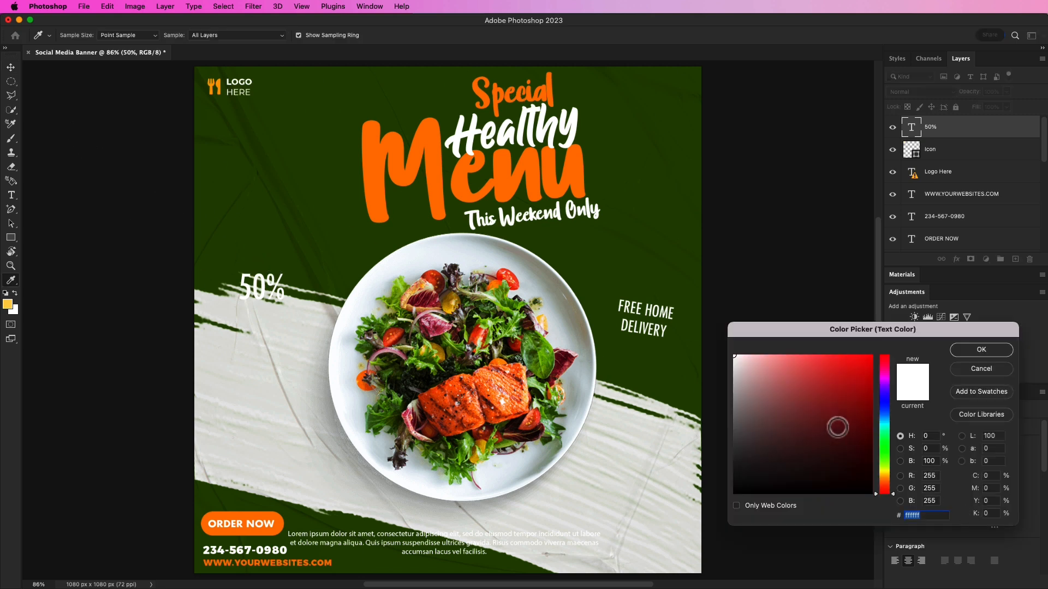
{"action": "left_click", "coordinate": [556, 166]}
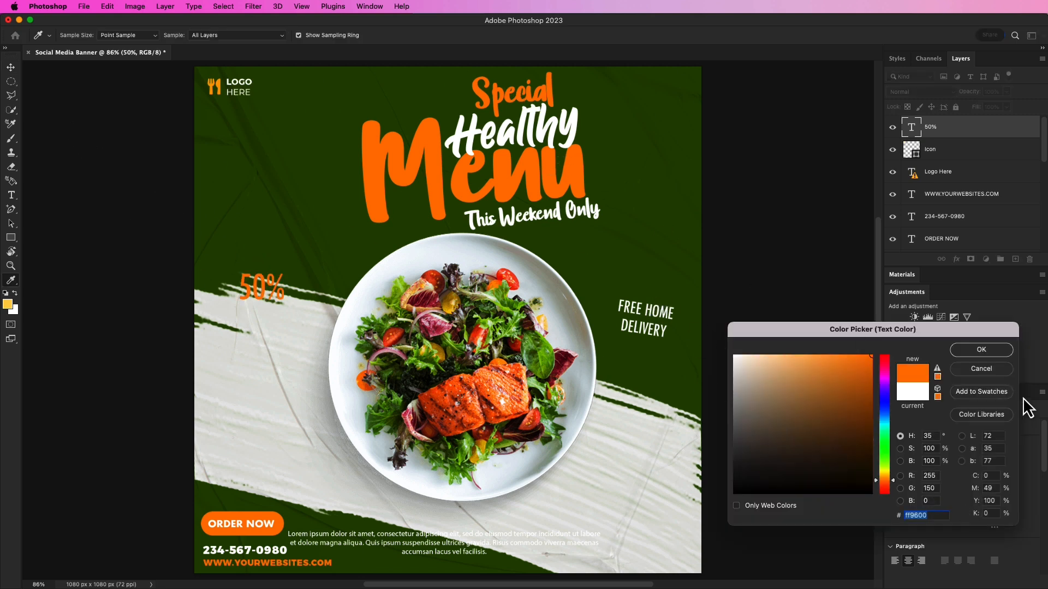
{"action": "left_click", "coordinate": [997, 350]}
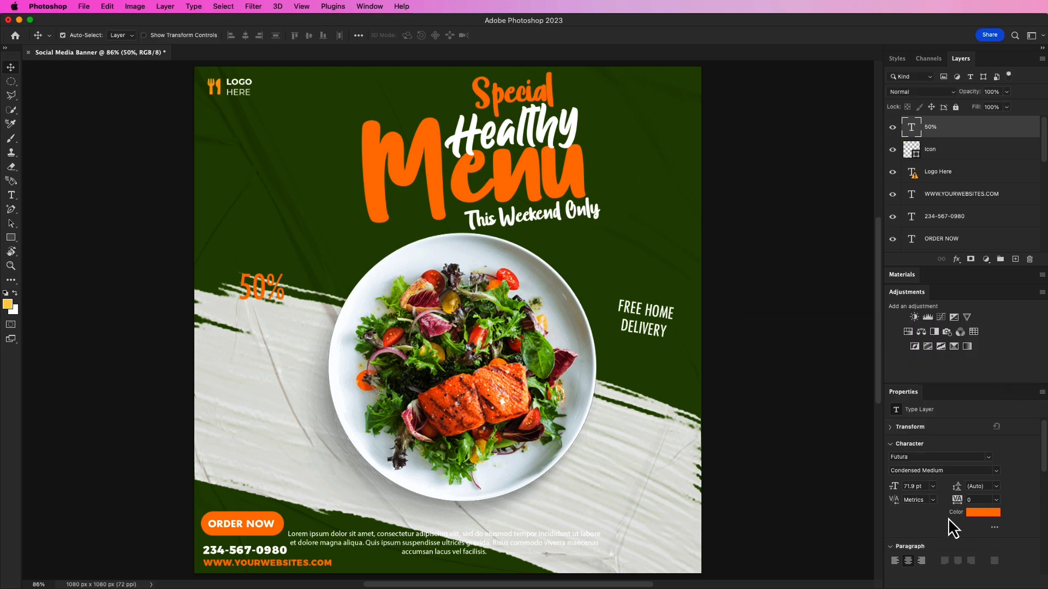
{"action": "left_click", "coordinate": [998, 473]}
{"action": "left_click", "coordinate": [727, 358]}
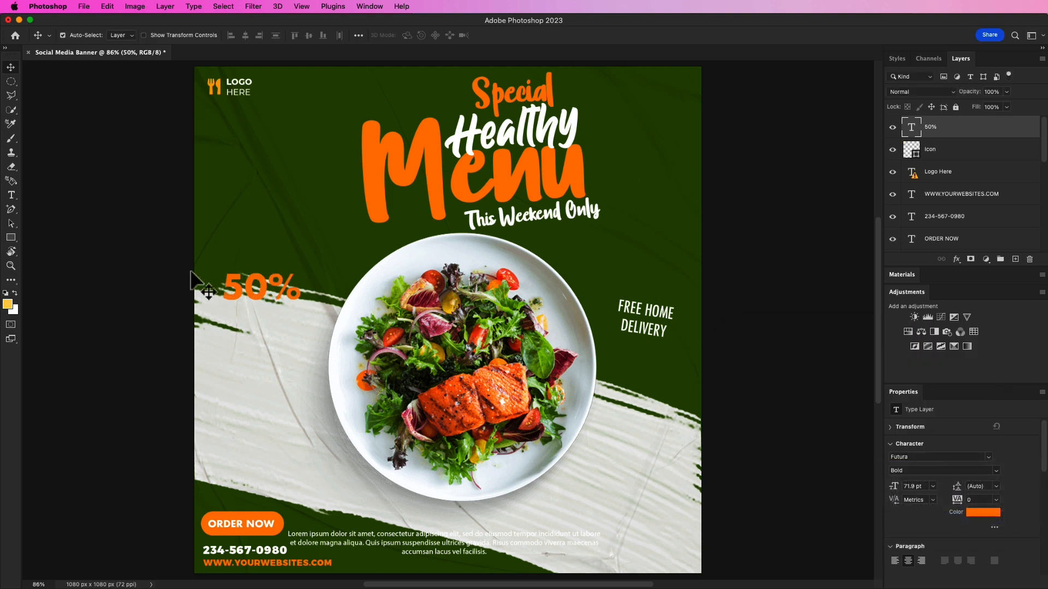
Raise the 50% text higher on the left and tilt it slightly counterclockwise
{"action": "left_click_drag", "start_coordinate": [276, 297], "coordinate": [271, 248]}
{"action": "key", "text": "super"}
{"action": "key", "text": "super+t"}
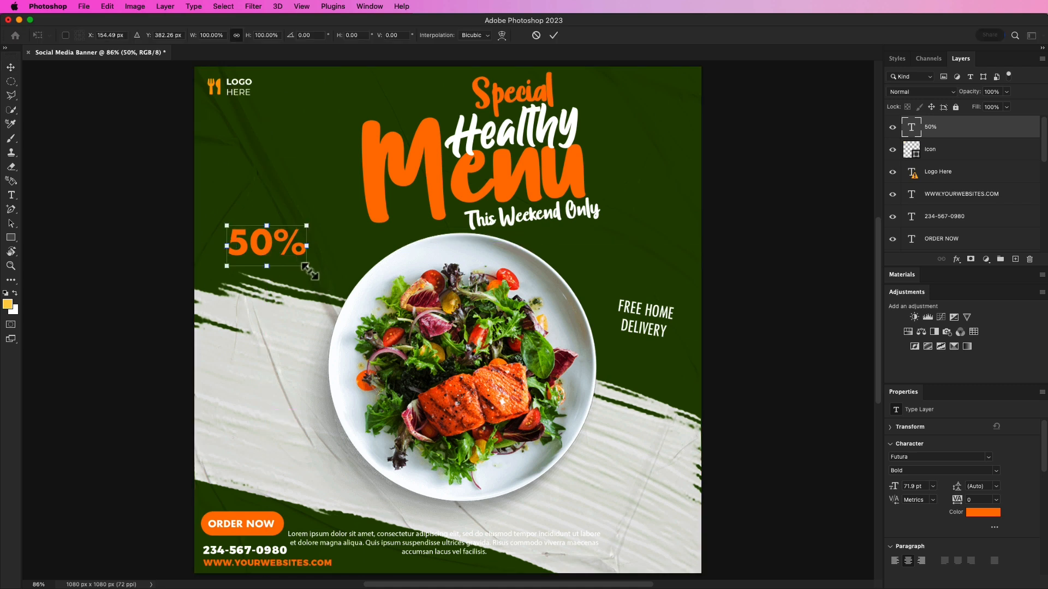
{"action": "mouse_move", "coordinate": [311, 278]}
{"action": "left_mouse_down"}
{"action": "mouse_move", "coordinate": [330, 251]}
{"action": "mouse_move", "coordinate": [315, 270]}
{"action": "left_mouse_up"}
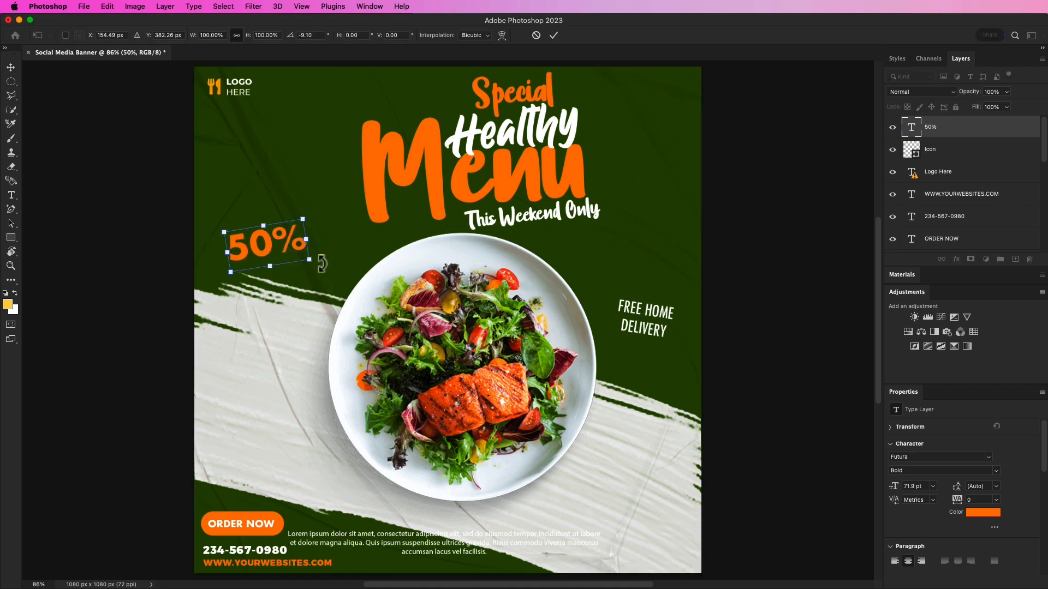
{"action": "left_click", "coordinate": [554, 35]}
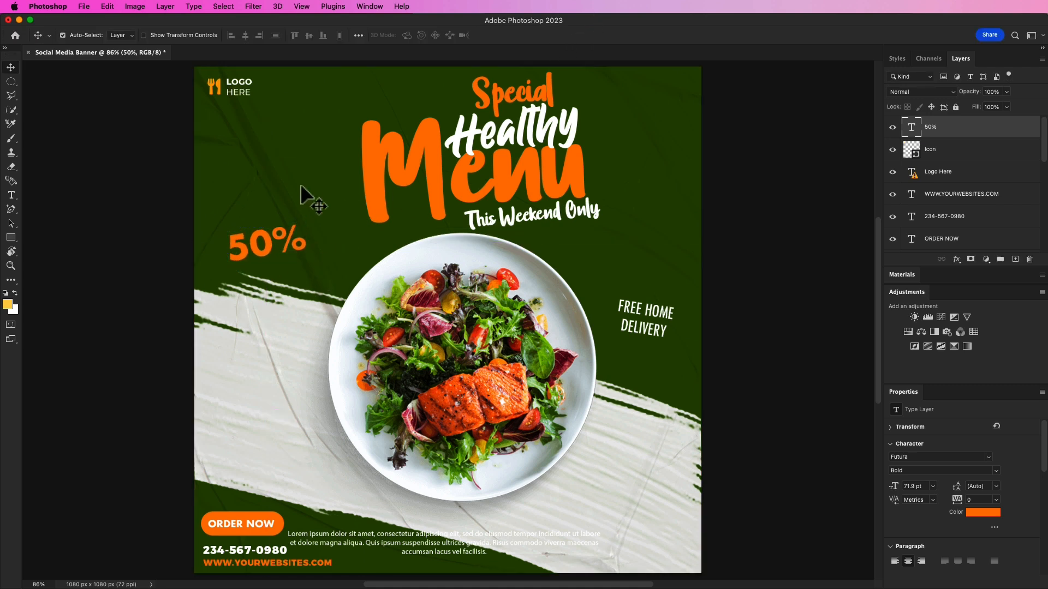
Duplicate the 50% text below itself, change it to 'OFF', and align it under 50%
{"action": "left_click_drag", "start_coordinate": [272, 249], "coordinate": [280, 274]}
{"action": "double_click", "coordinate": [271, 266]}
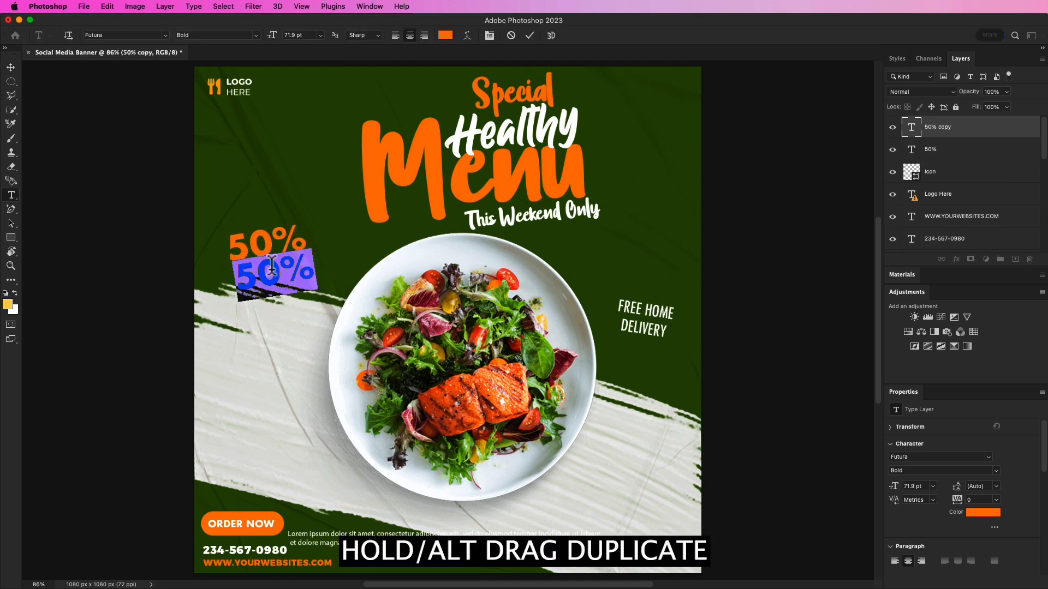
{"action": "type", "text": "OFF"}
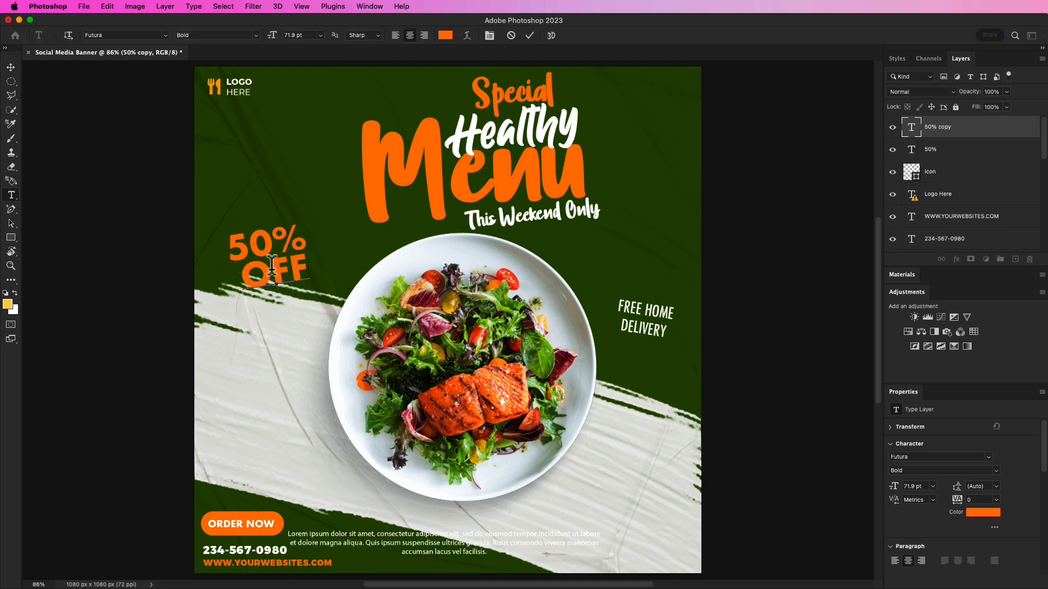
{"action": "left_click", "coordinate": [528, 37]}
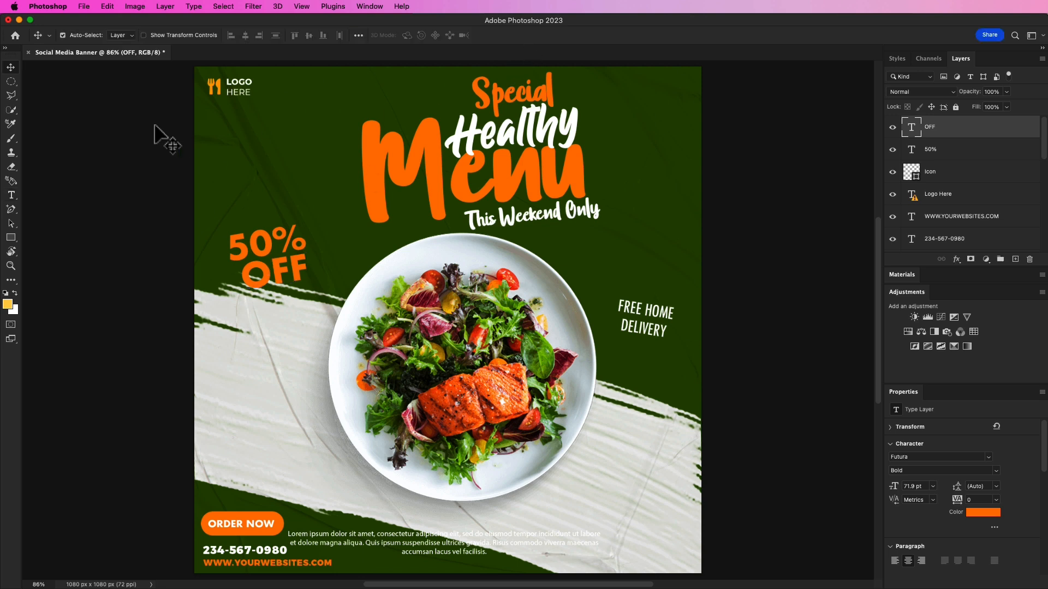
{"action": "left_click", "coordinate": [149, 133]}
{"action": "left_click_drag", "start_coordinate": [294, 279], "coordinate": [283, 280]}
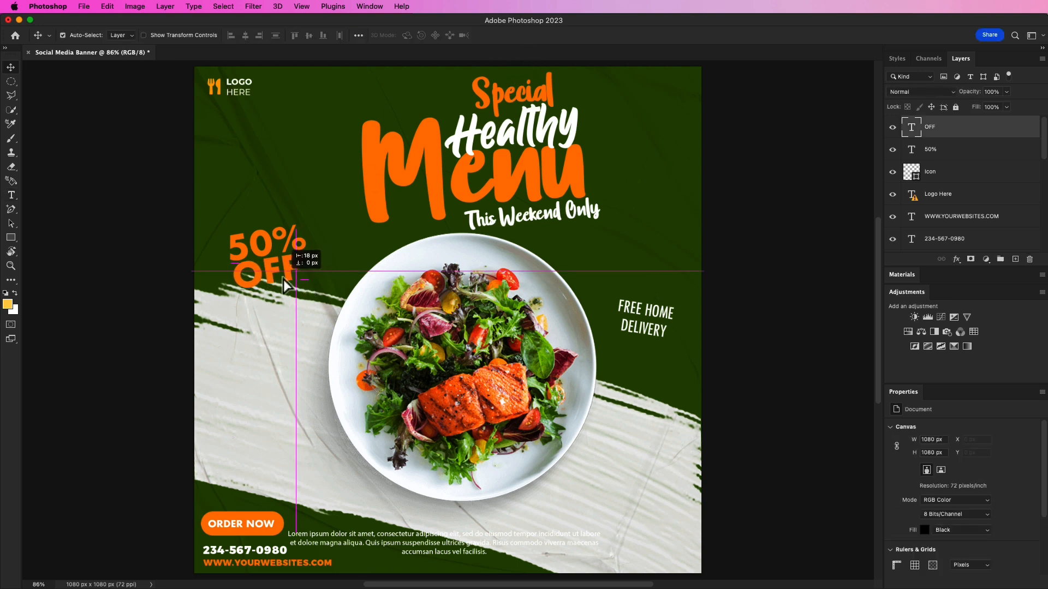
Scale the 50% OFF pair down and place it on the white brush stroke
{"action": "left_click", "coordinate": [286, 243], "text": "shift"}
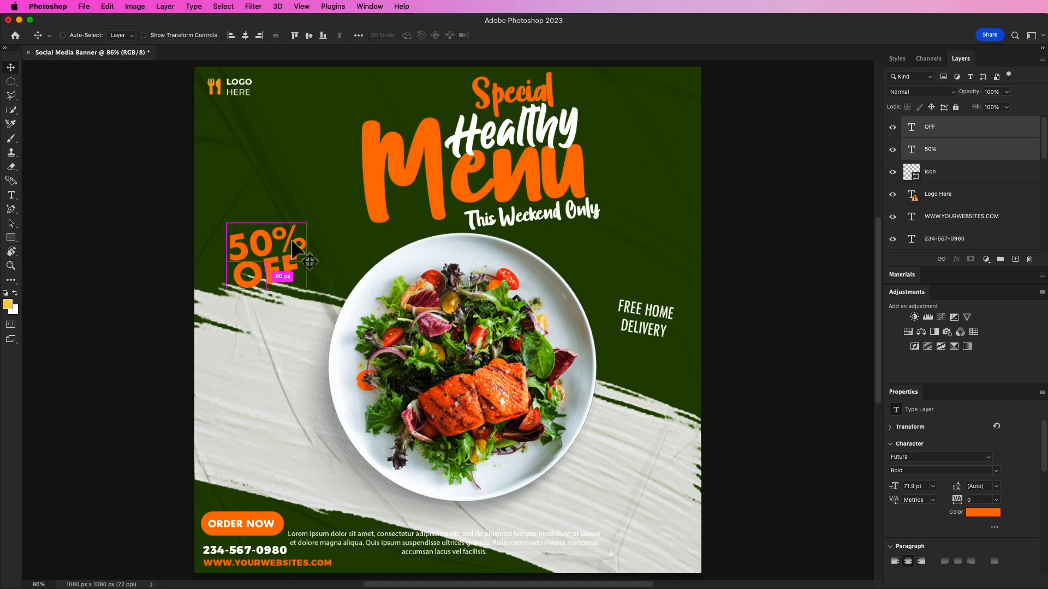
{"action": "key", "text": "super+t"}
{"action": "left_click_drag", "start_coordinate": [308, 220], "coordinate": [267, 342]}
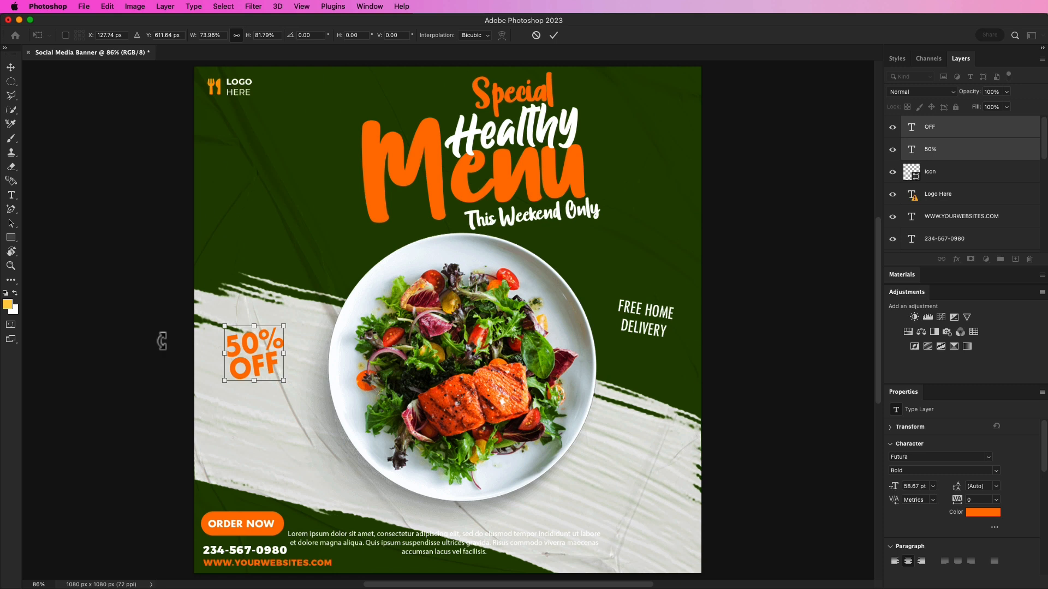
{"action": "left_click", "coordinate": [554, 35]}
{"action": "left_click", "coordinate": [703, 175]}
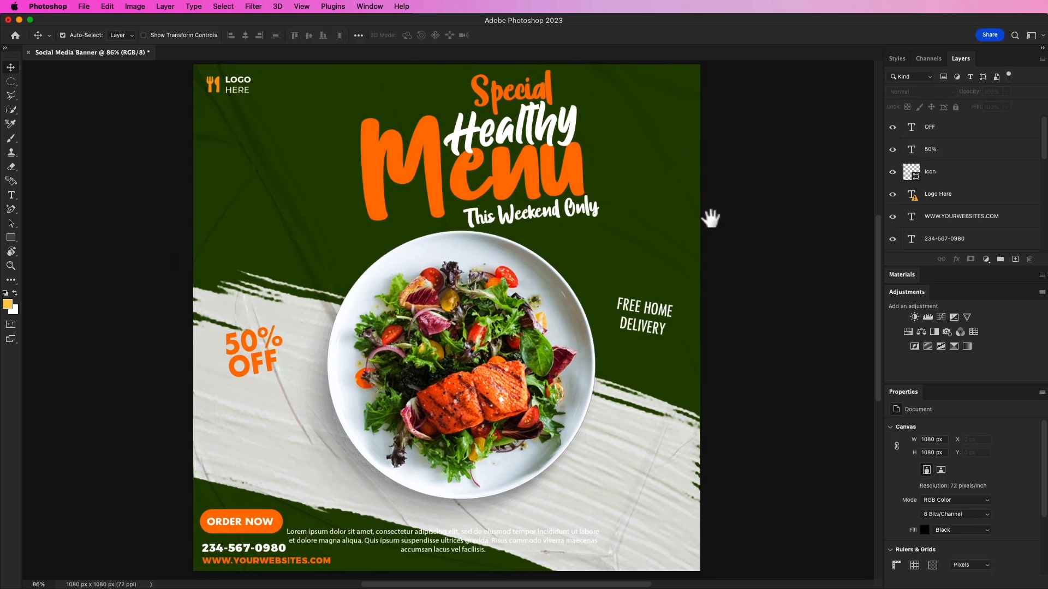
{"action": "left_click_drag", "start_coordinate": [711, 219], "coordinate": [710, 219]}
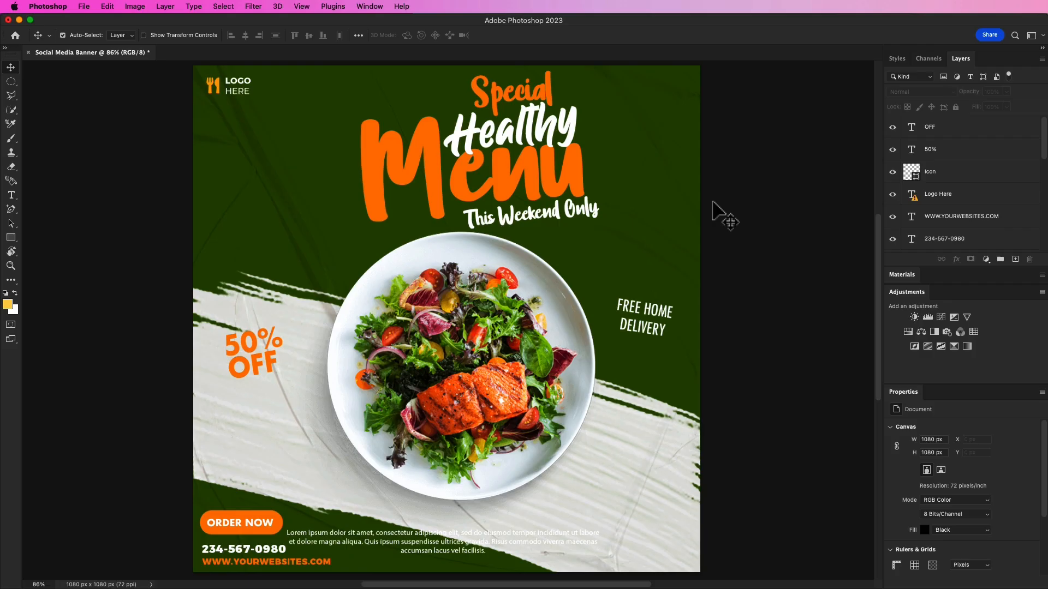